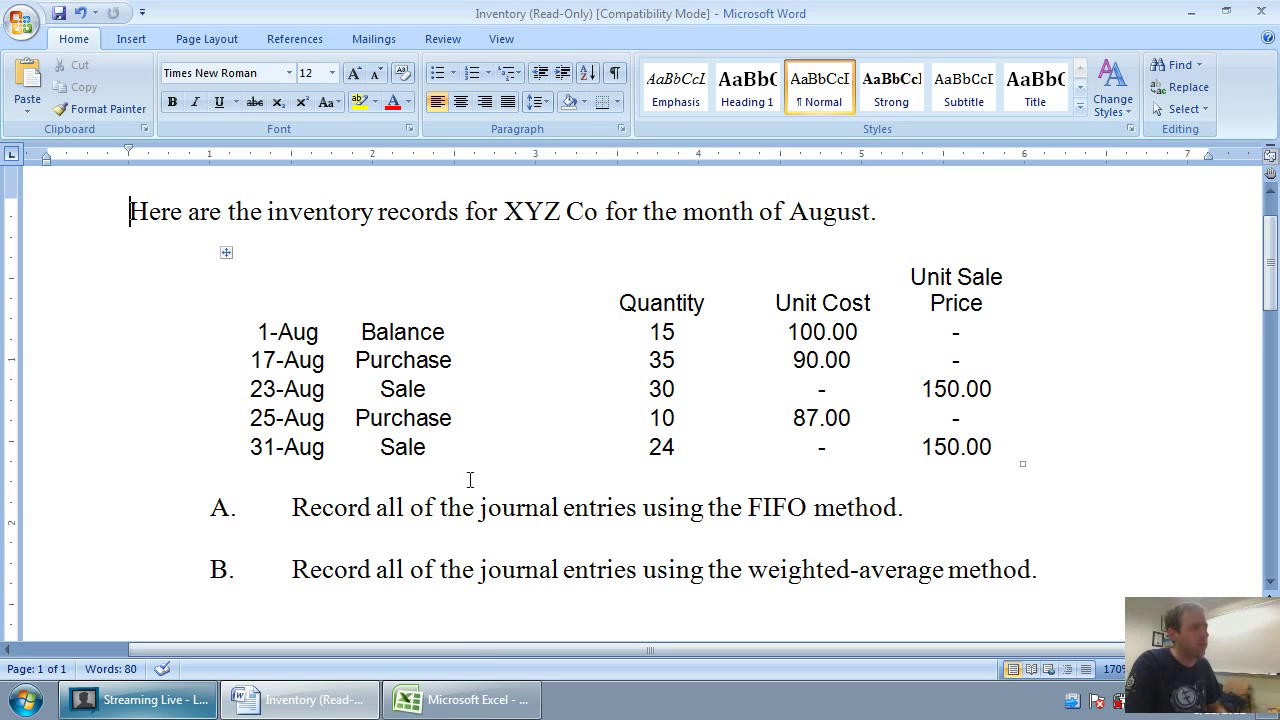
Switch from the Word August inventory problem to the blank Excel inventory template.
left_click(462, 700)
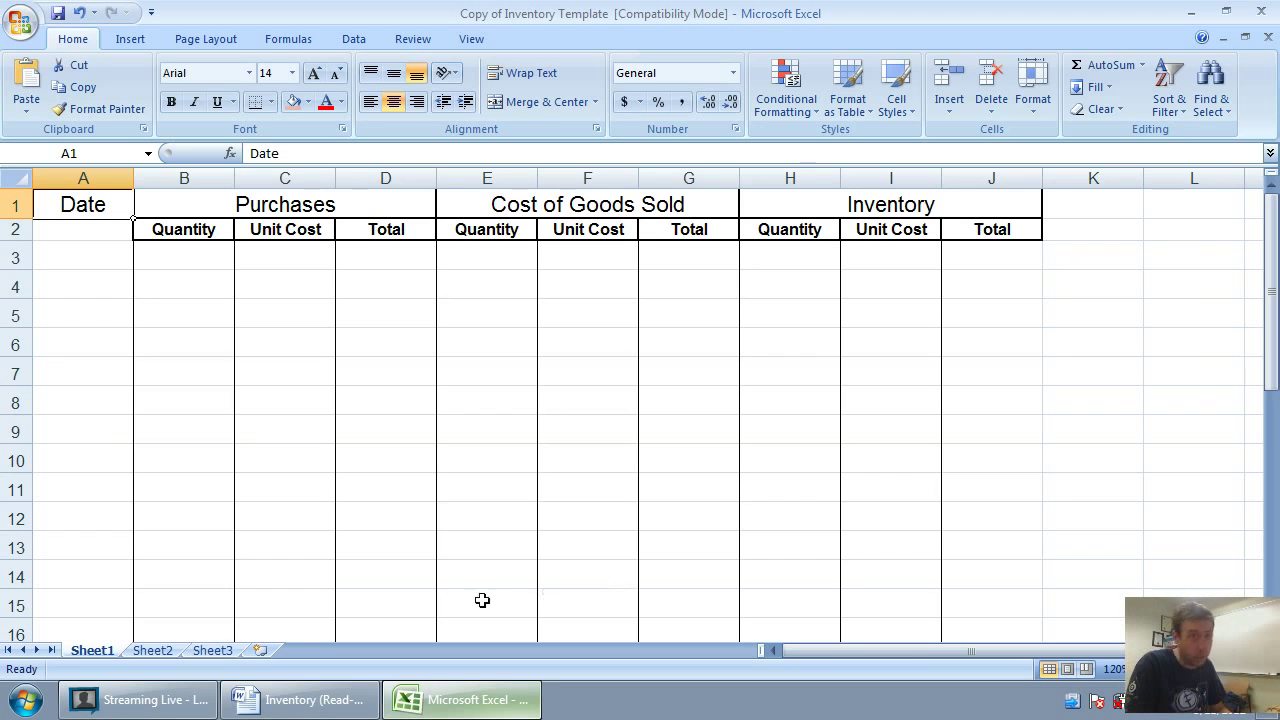
Fill Purchases columns B–D pink, Cost of Goods Sold E–G yellow, and Inventory H–J light peach.
left_click_drag(195, 176, 420, 192)
left_click(292, 102)
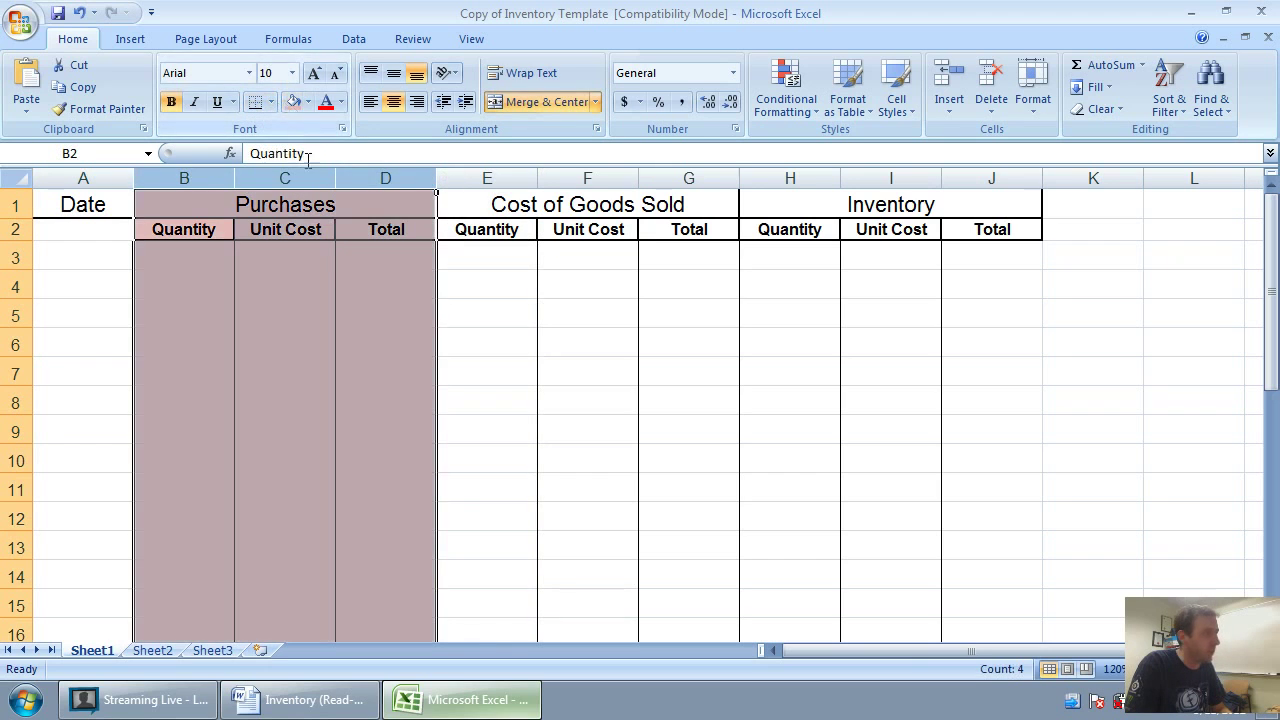
left_click(412, 398)
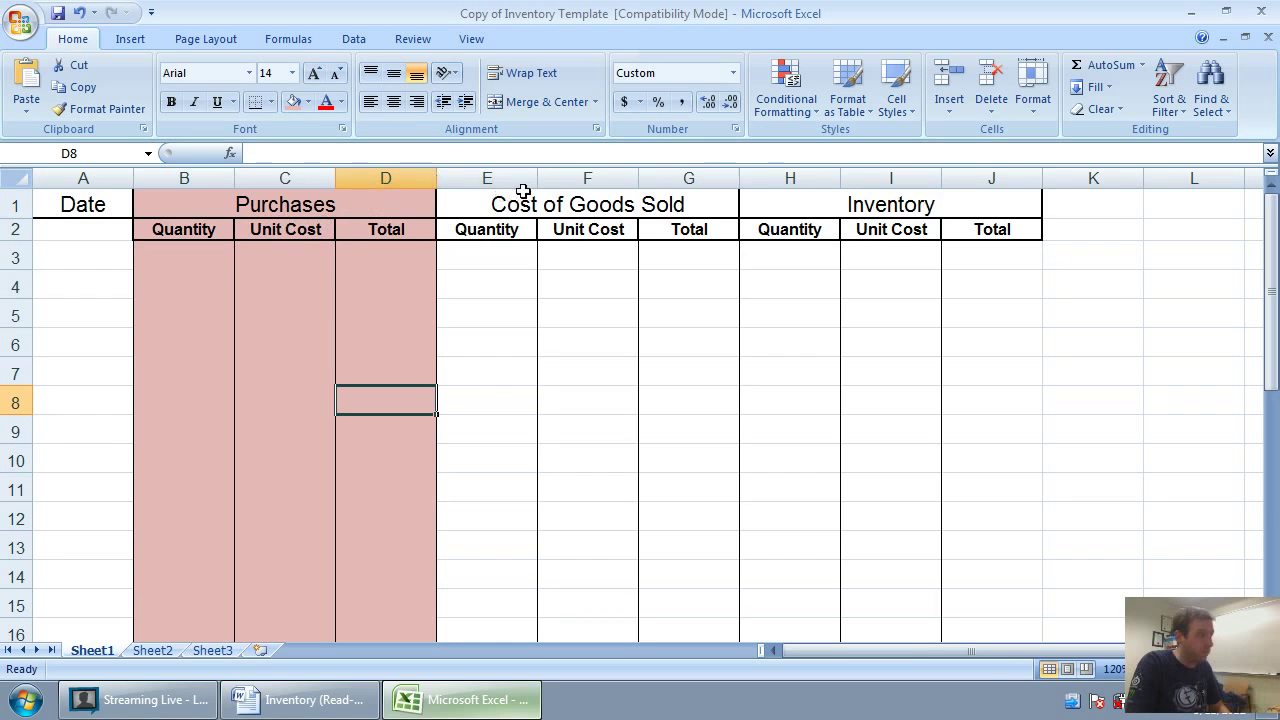
left_click_drag(487, 178, 680, 180)
left_click(309, 102)
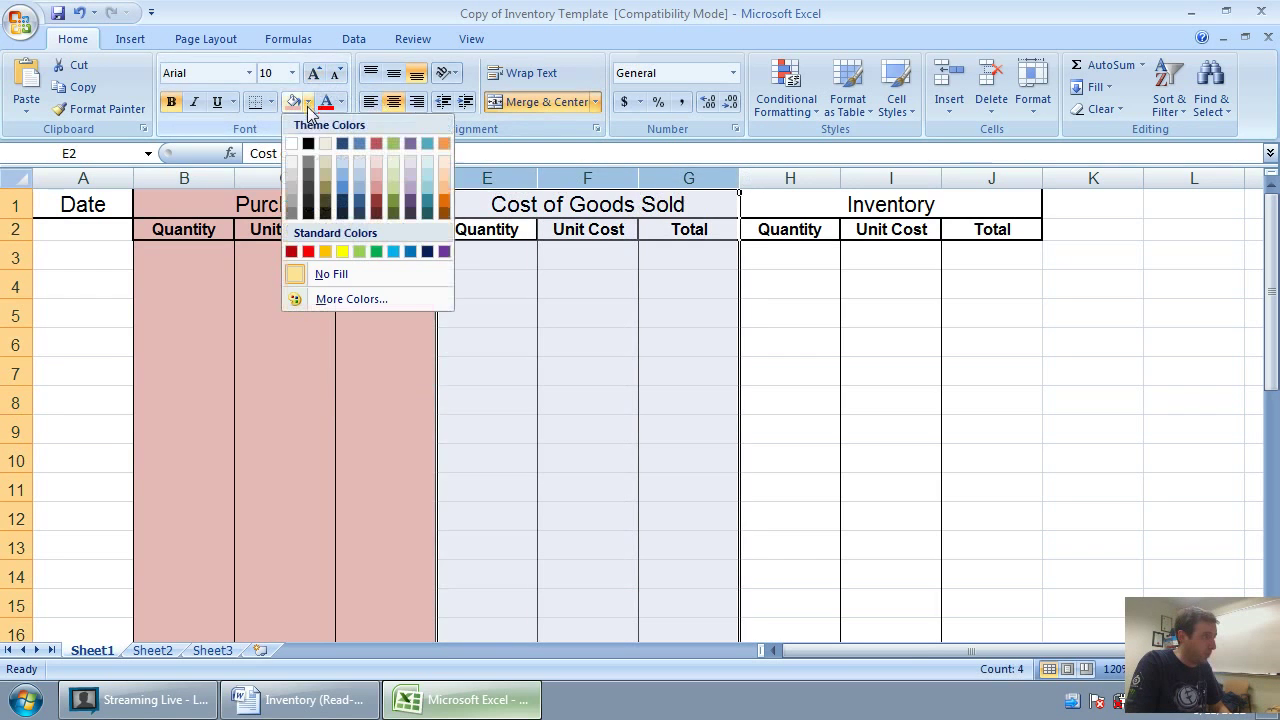
left_click(346, 253)
left_click(573, 333)
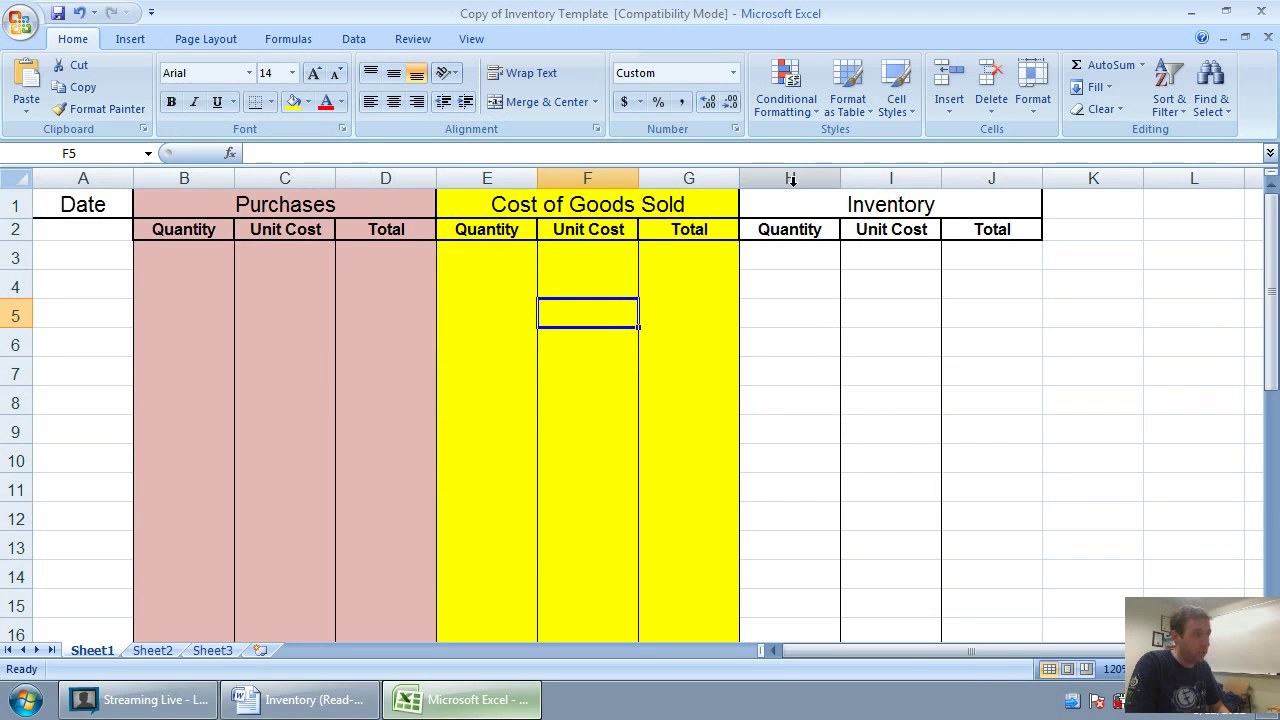
left_click_drag(786, 177, 995, 178)
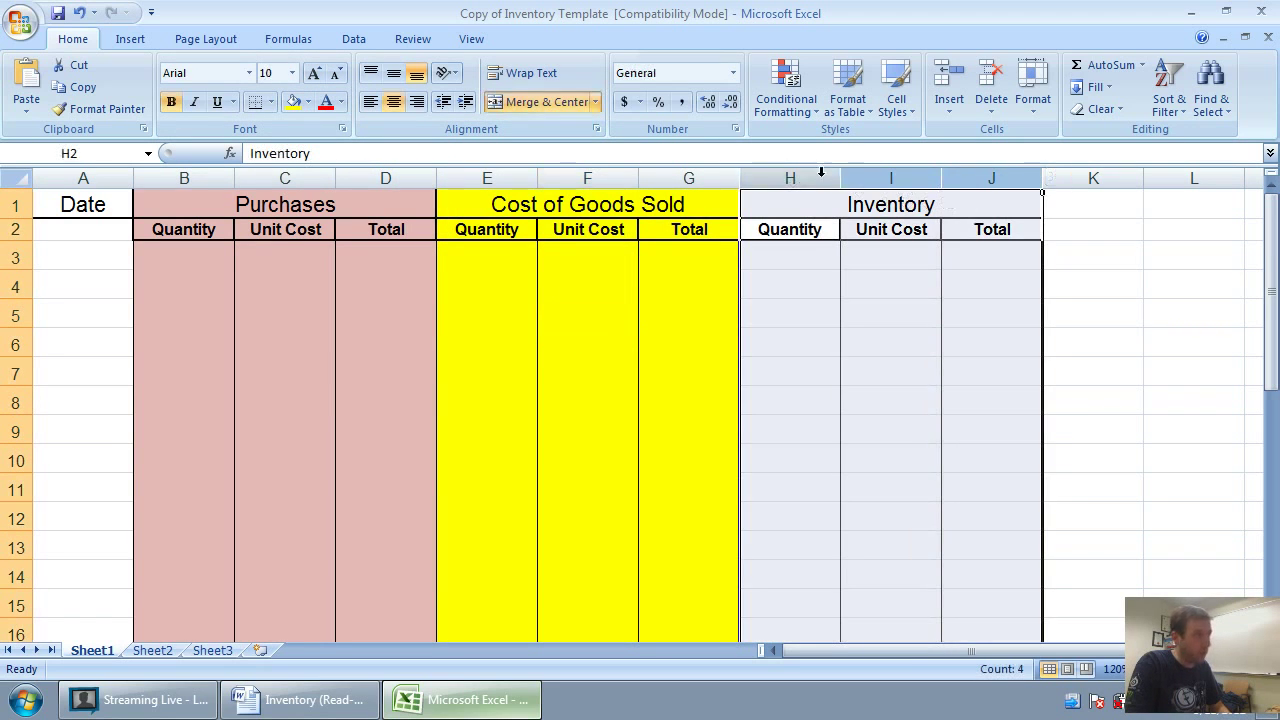
left_click(309, 102)
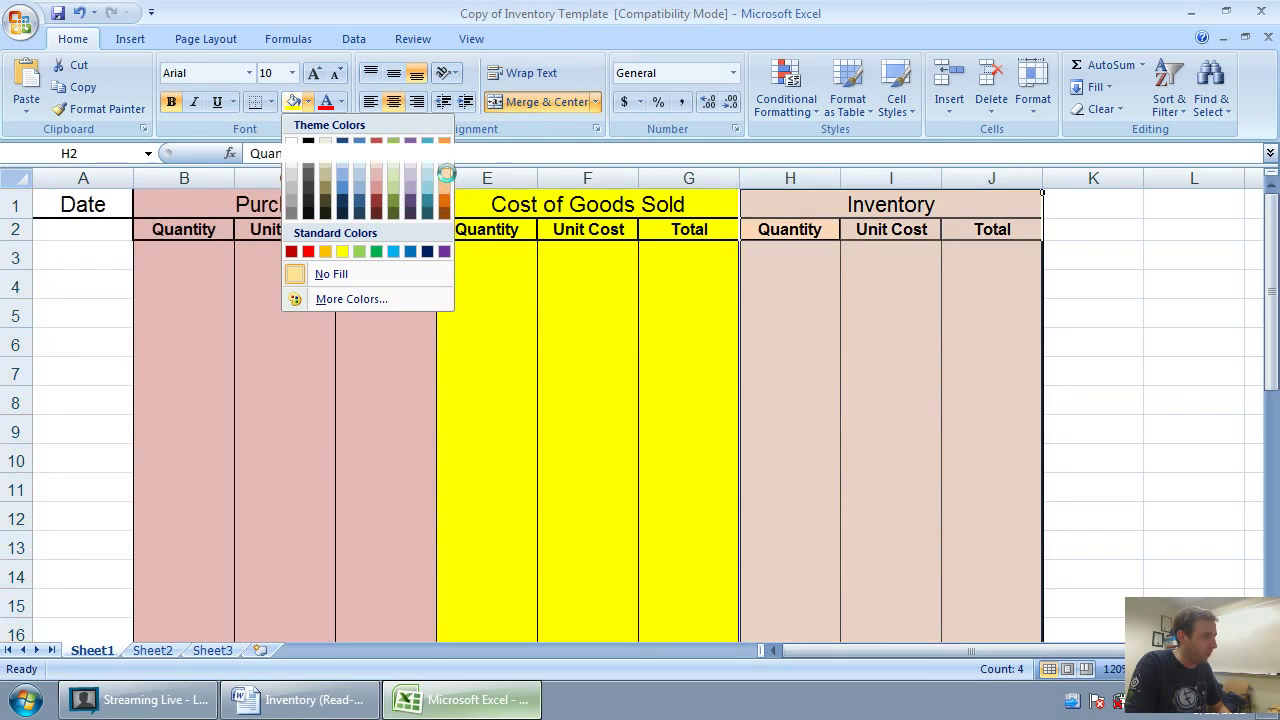
left_click(444, 176)
left_click(587, 313)
left_click(814, 404)
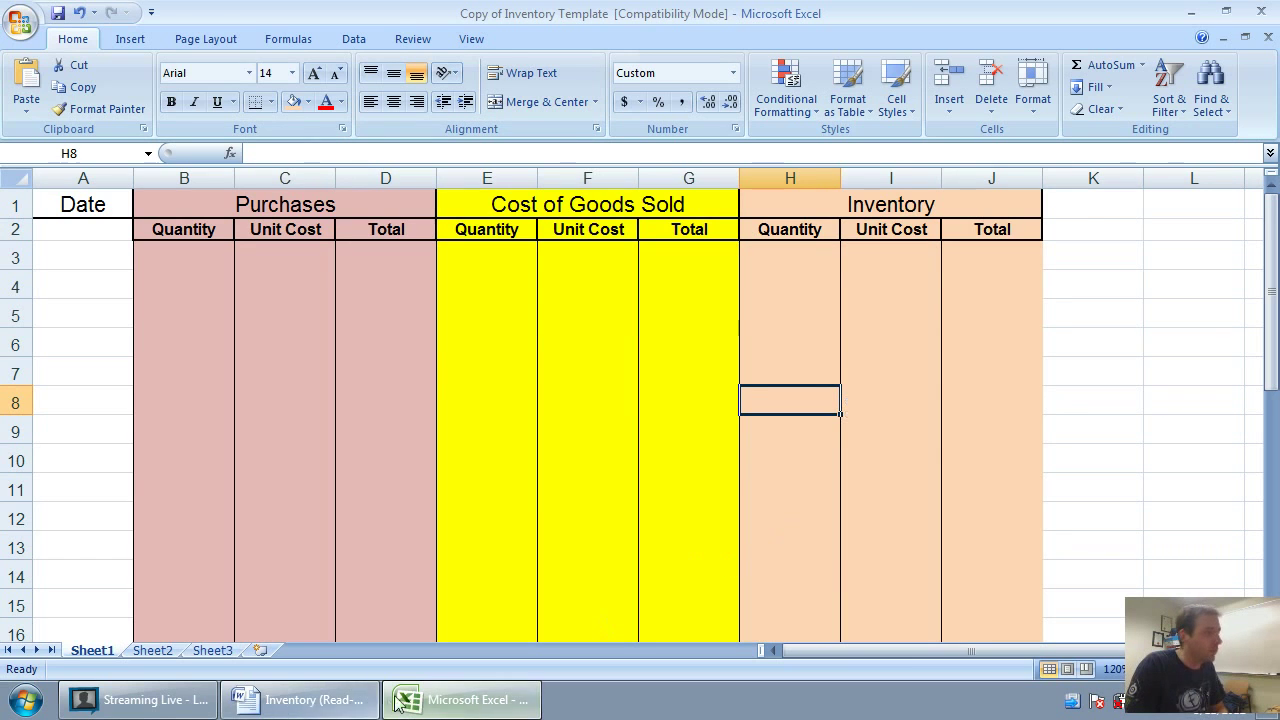
Check the Word problem and enter the date Aug 1 in cell A3.
left_click(300, 699)
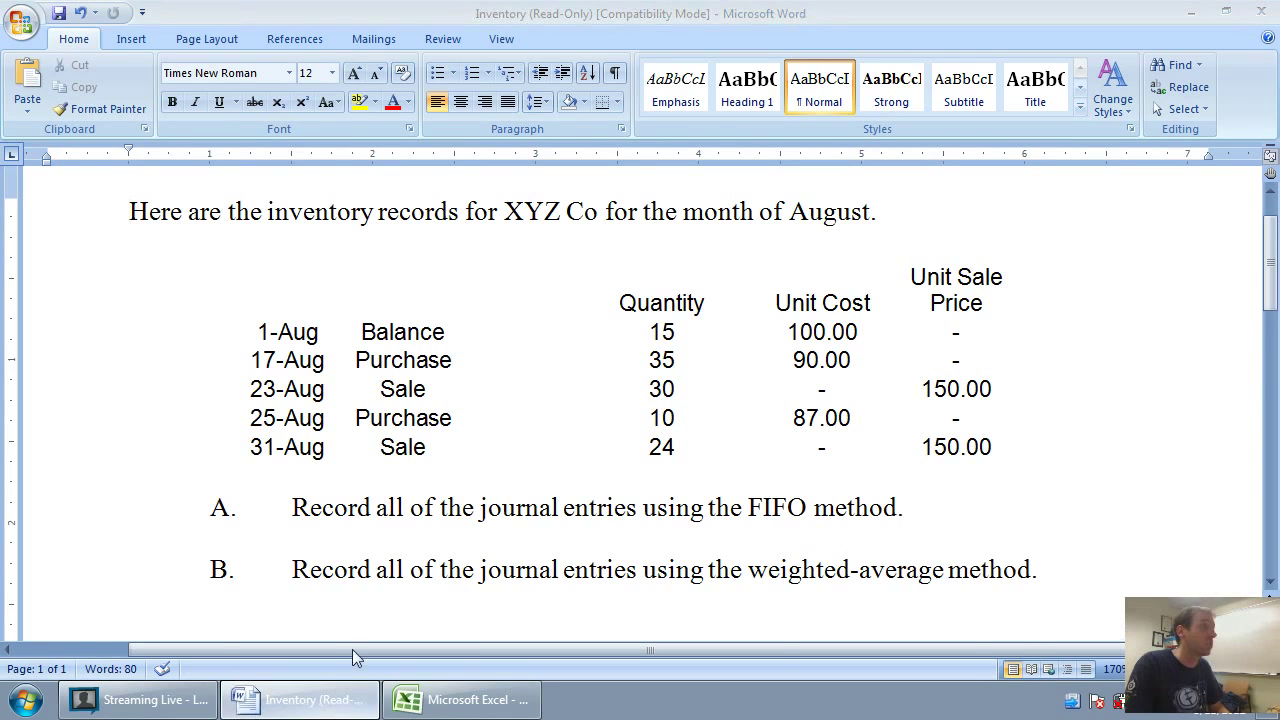
key("alt+Tab")
left_click(79, 259)
left_click(198, 253)
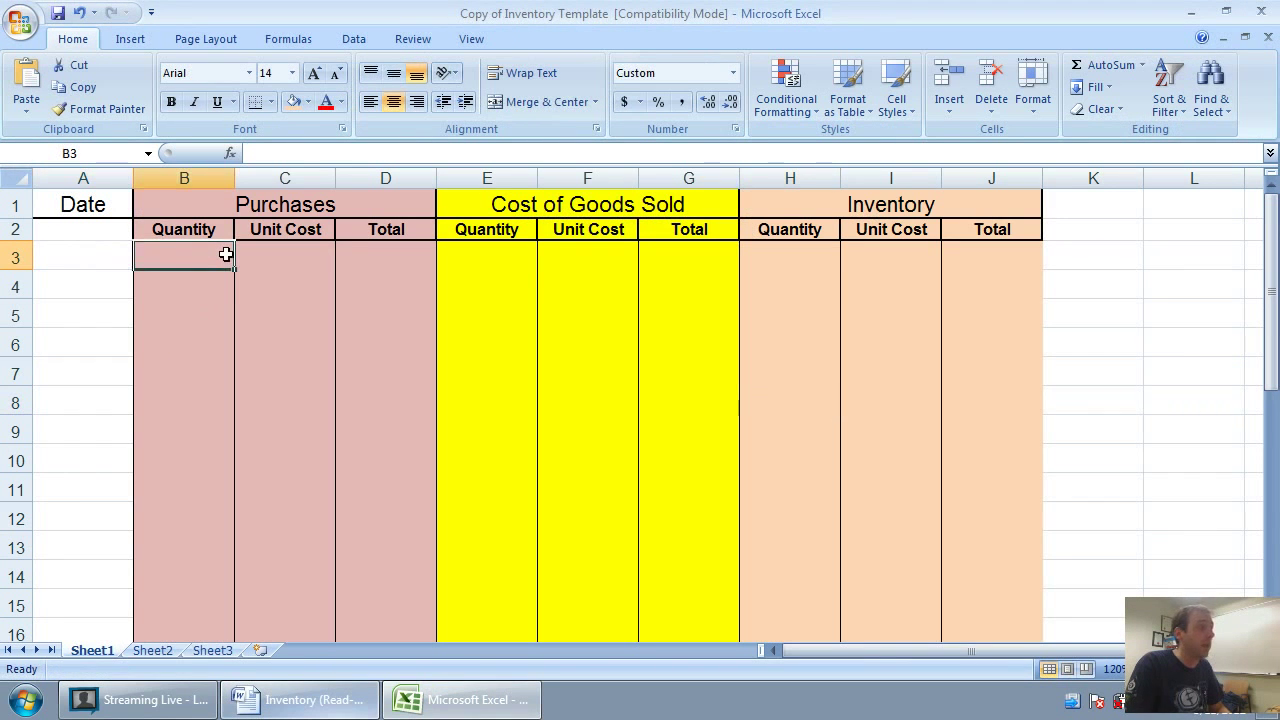
left_click(103, 257)
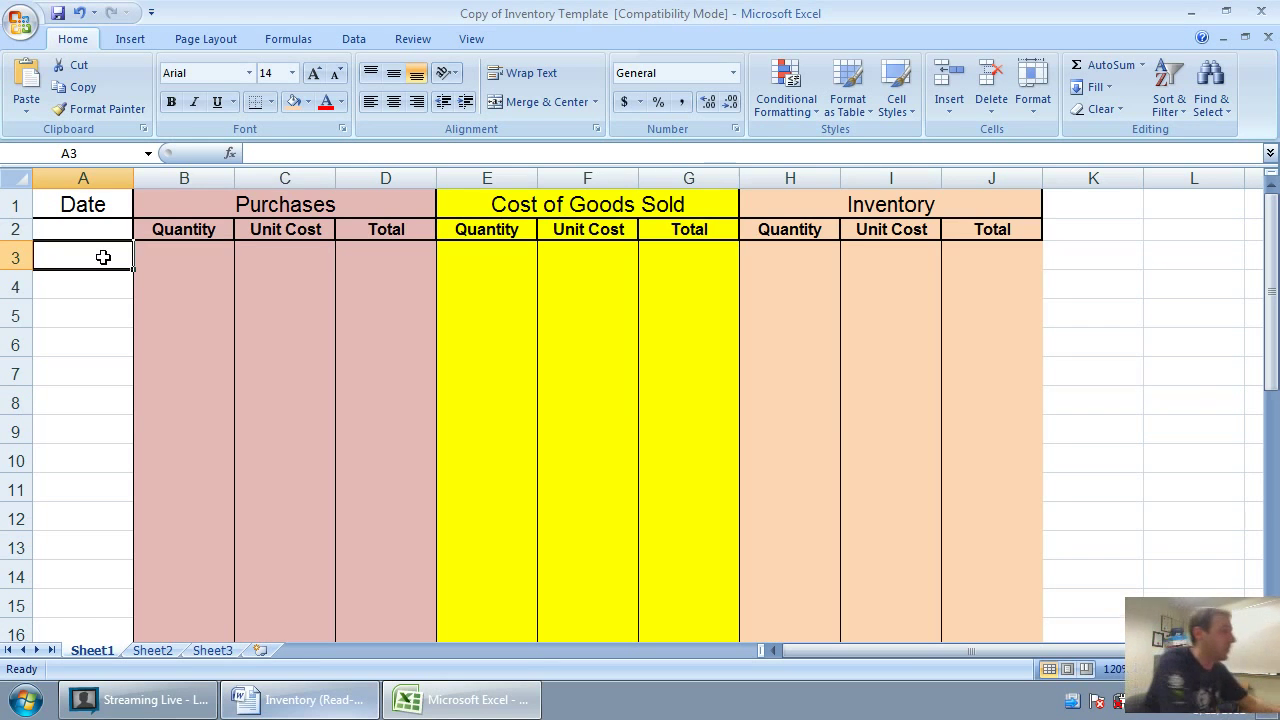
type("Aug 1")
key("Return")
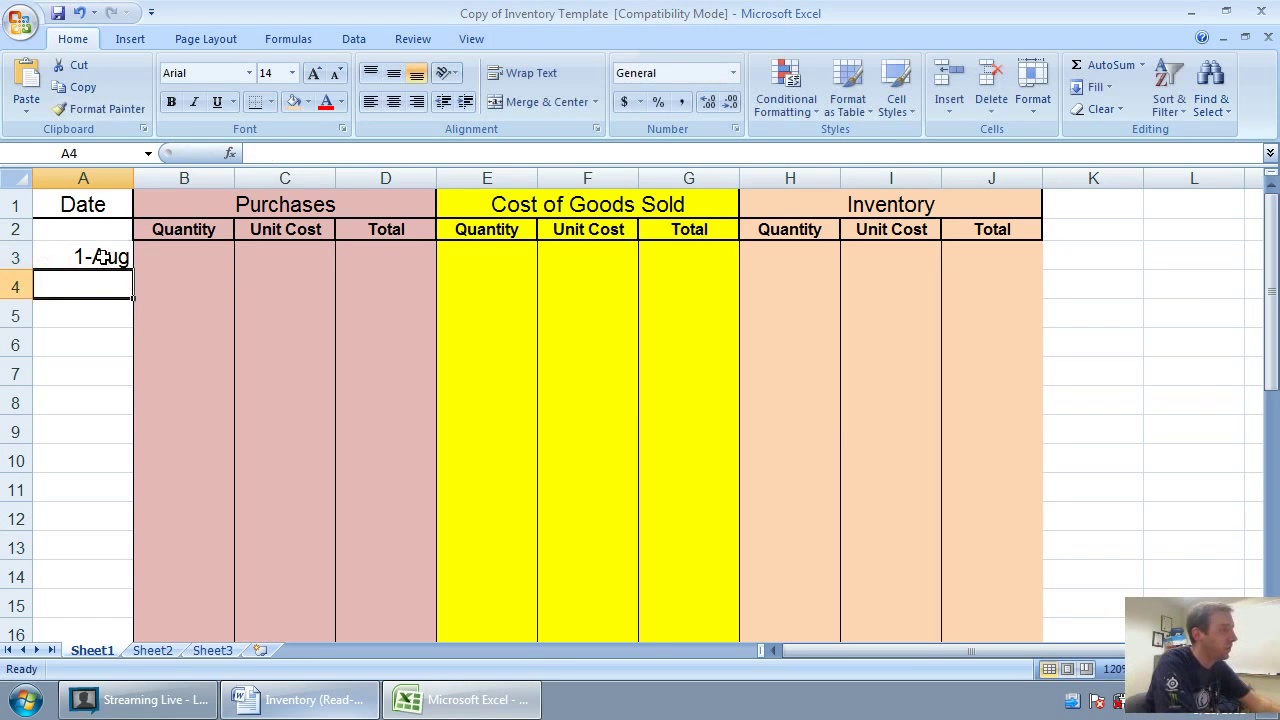
Enter the opening inventory in H3:J3: 15 units at 100, total 1500.
key("Right")
key("Up")
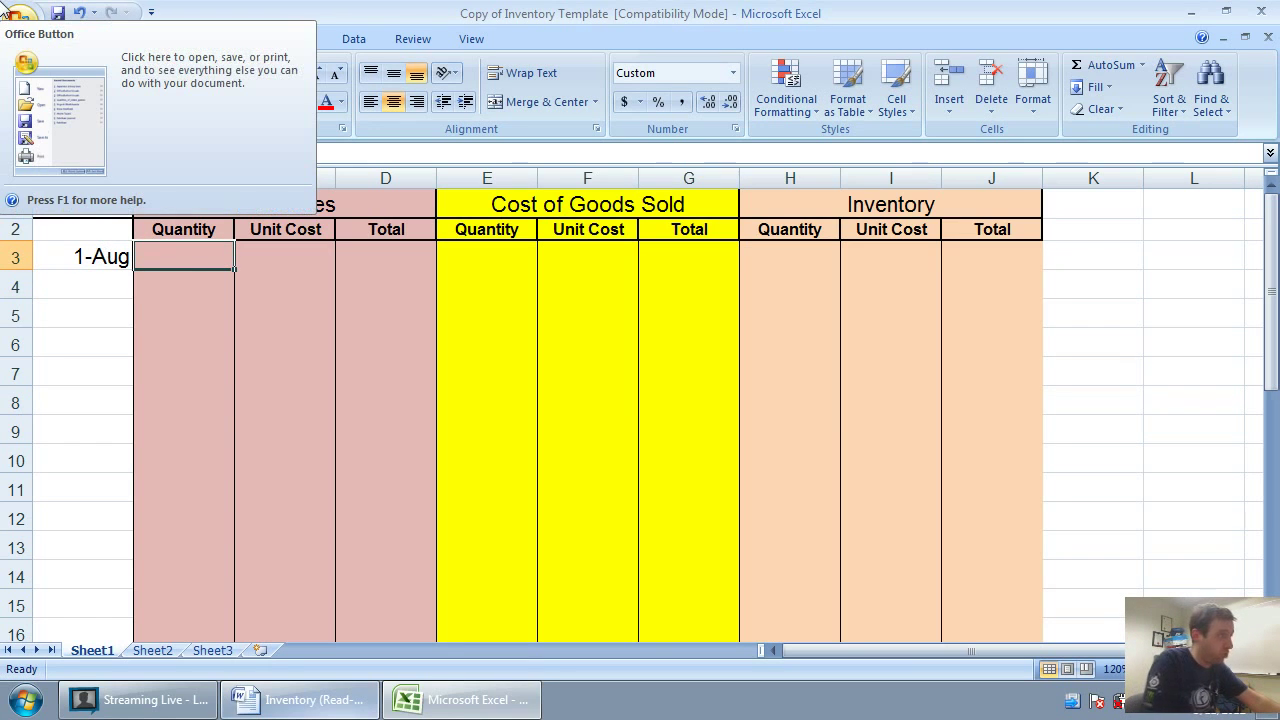
key("Right")
key("Right")
key("Right")
key("Right")
key("Right")
key("Right")
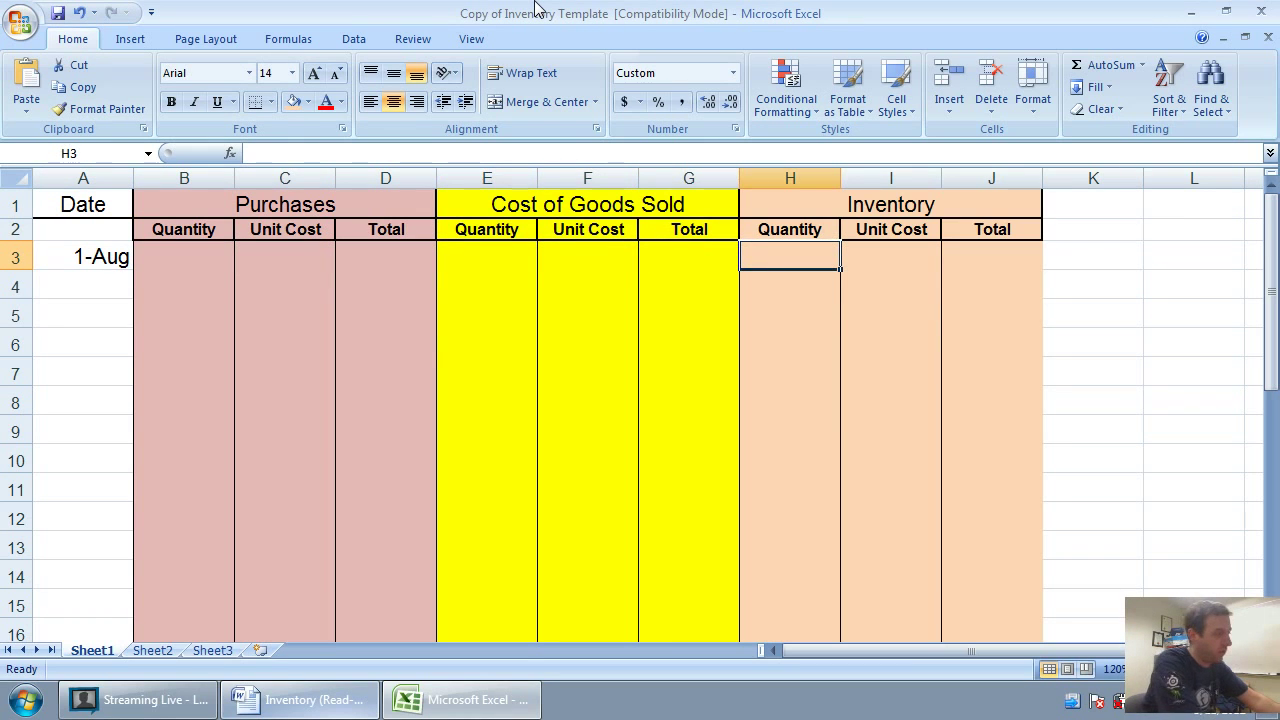
type("15")
key("Right")
type("100")
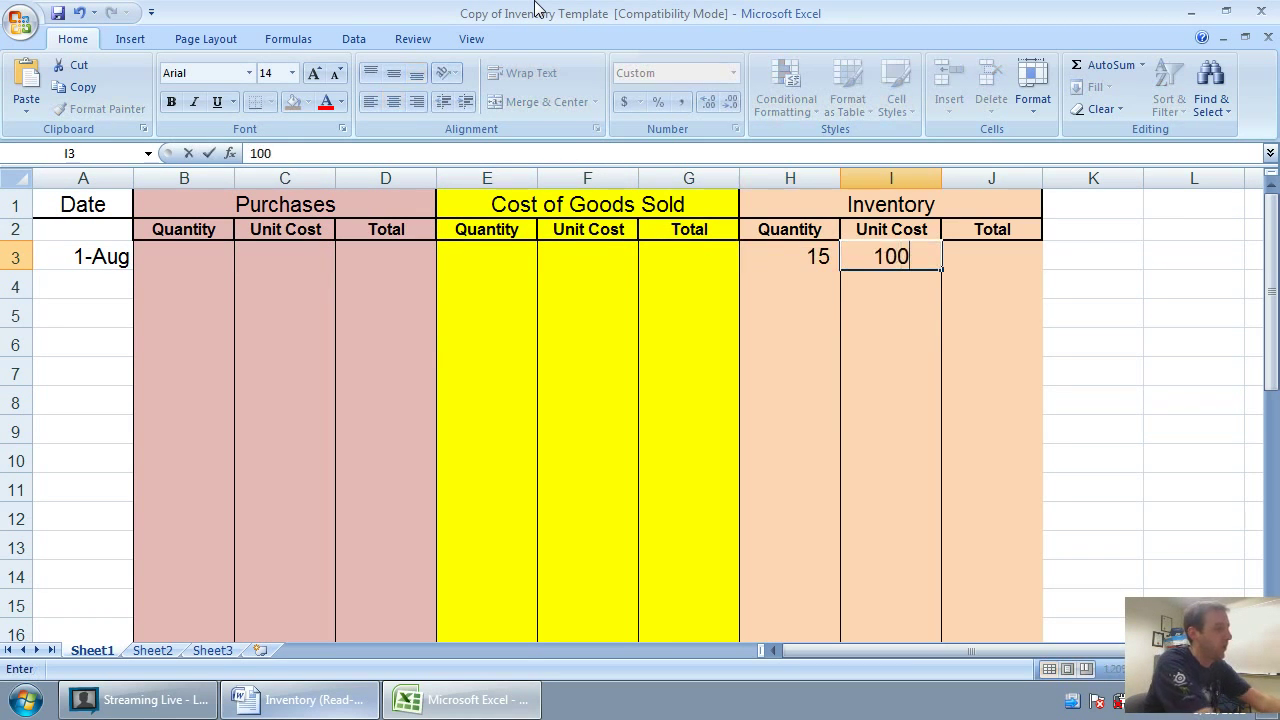
key("Right")
type("1500")
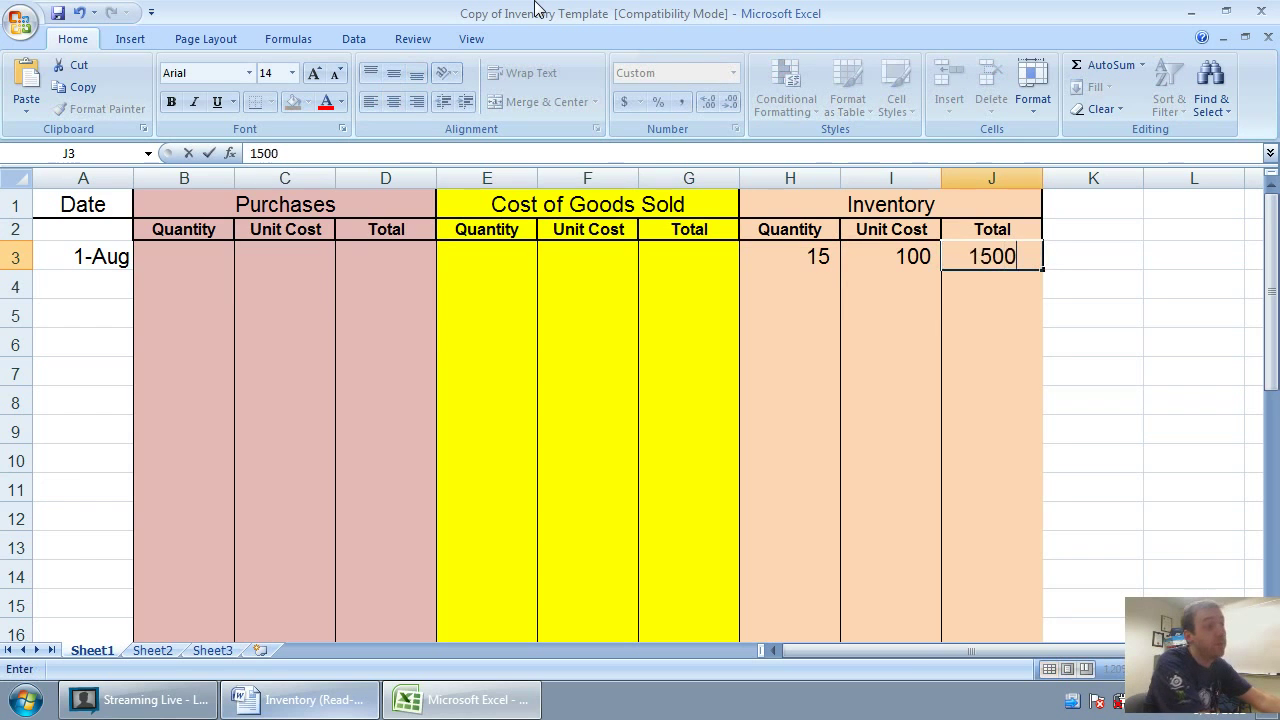
key("Return")
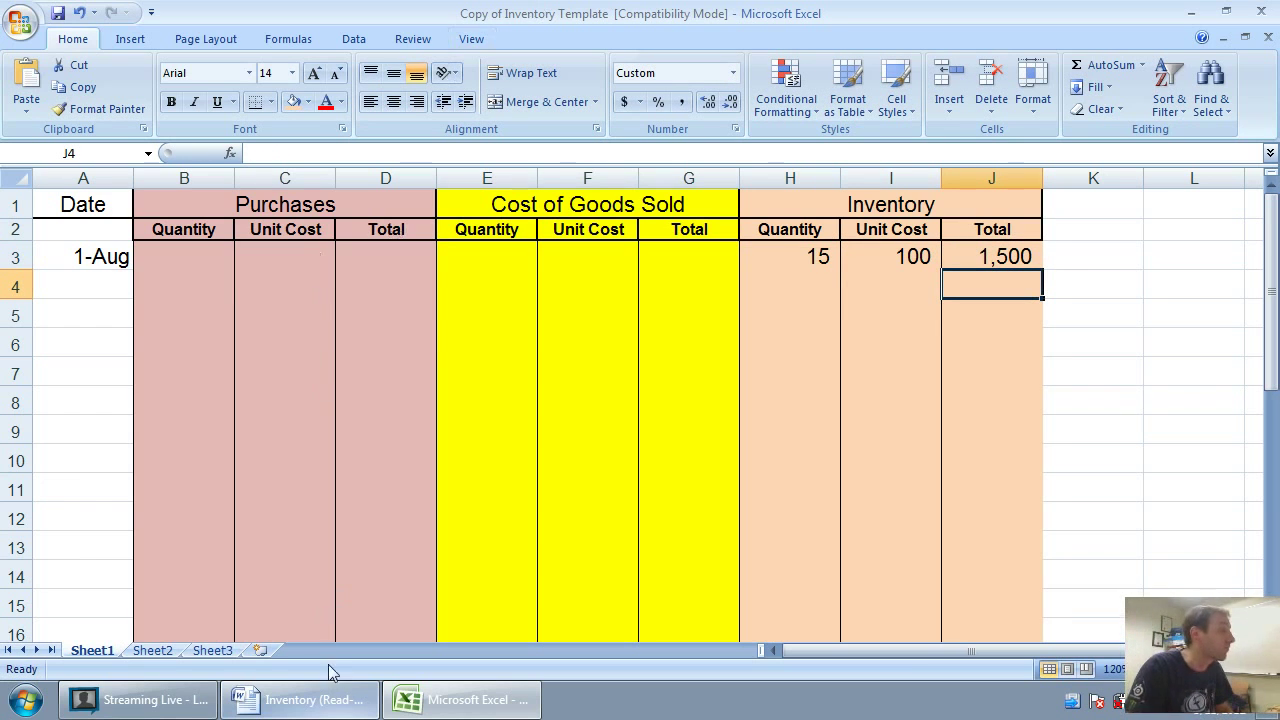
Check the next transaction in Word and enter the date Aug 17 in A4.
left_click(330, 699)
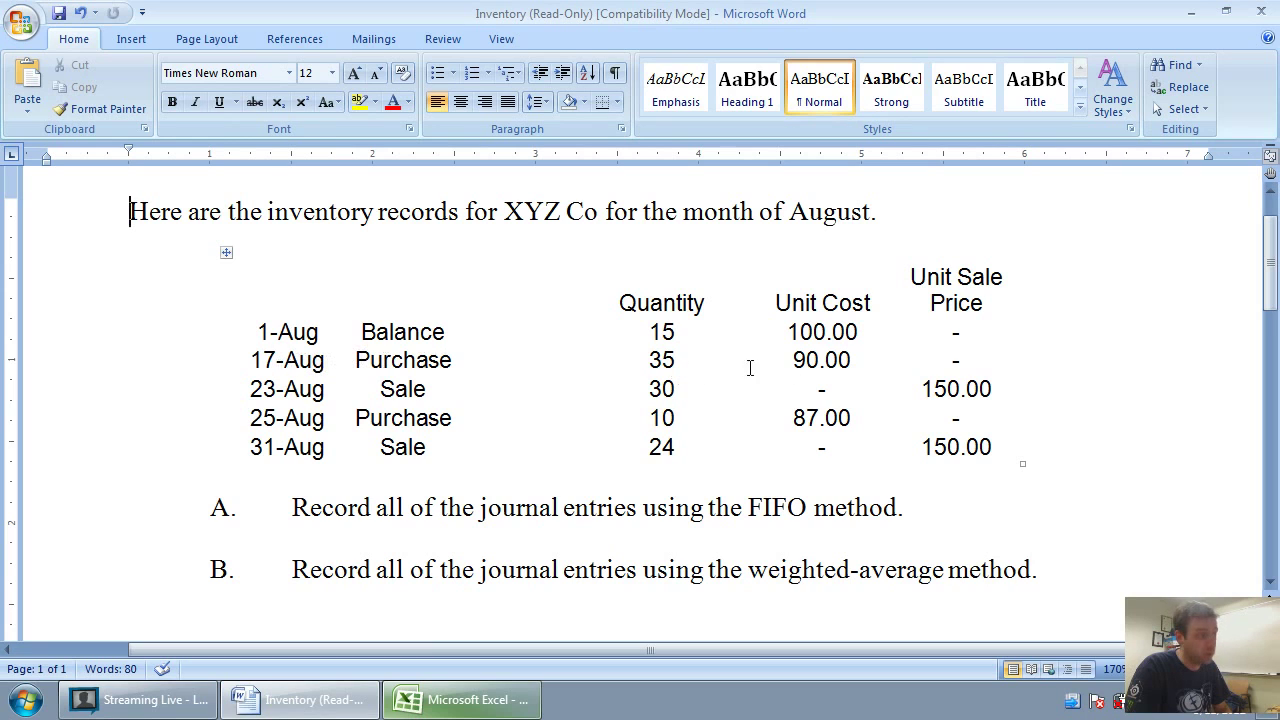
left_click(465, 700)
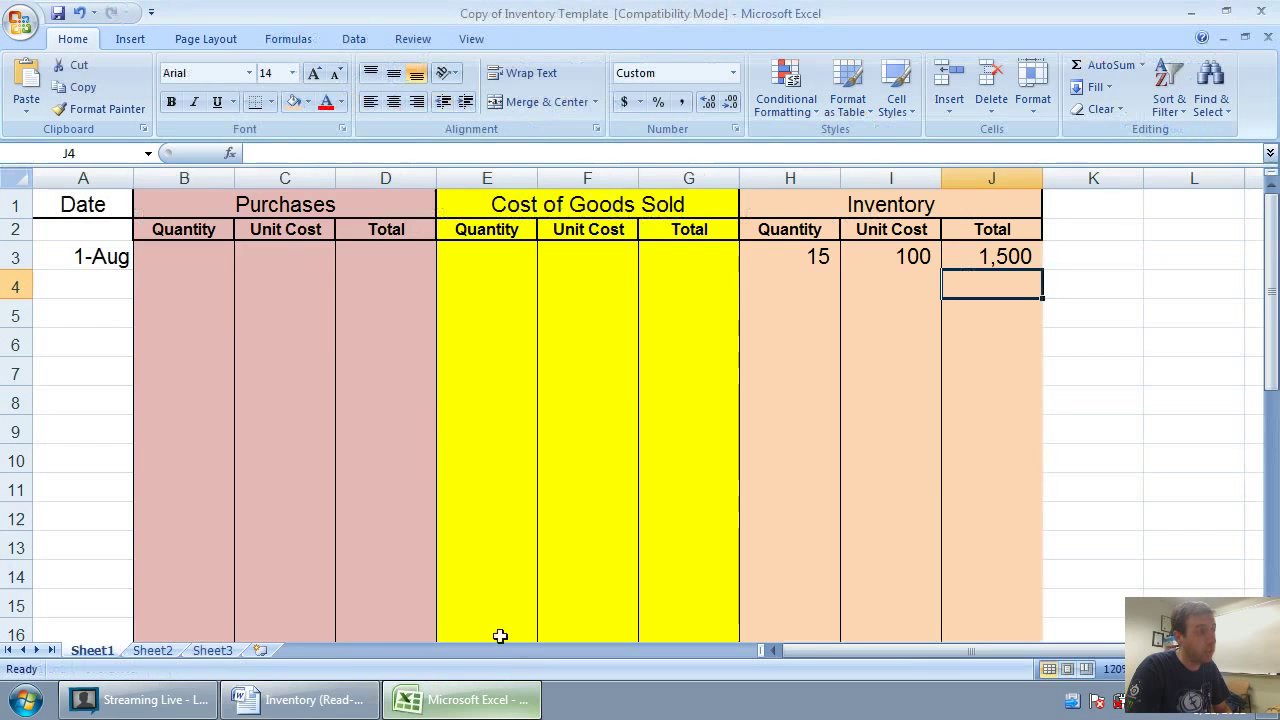
left_click(108, 279)
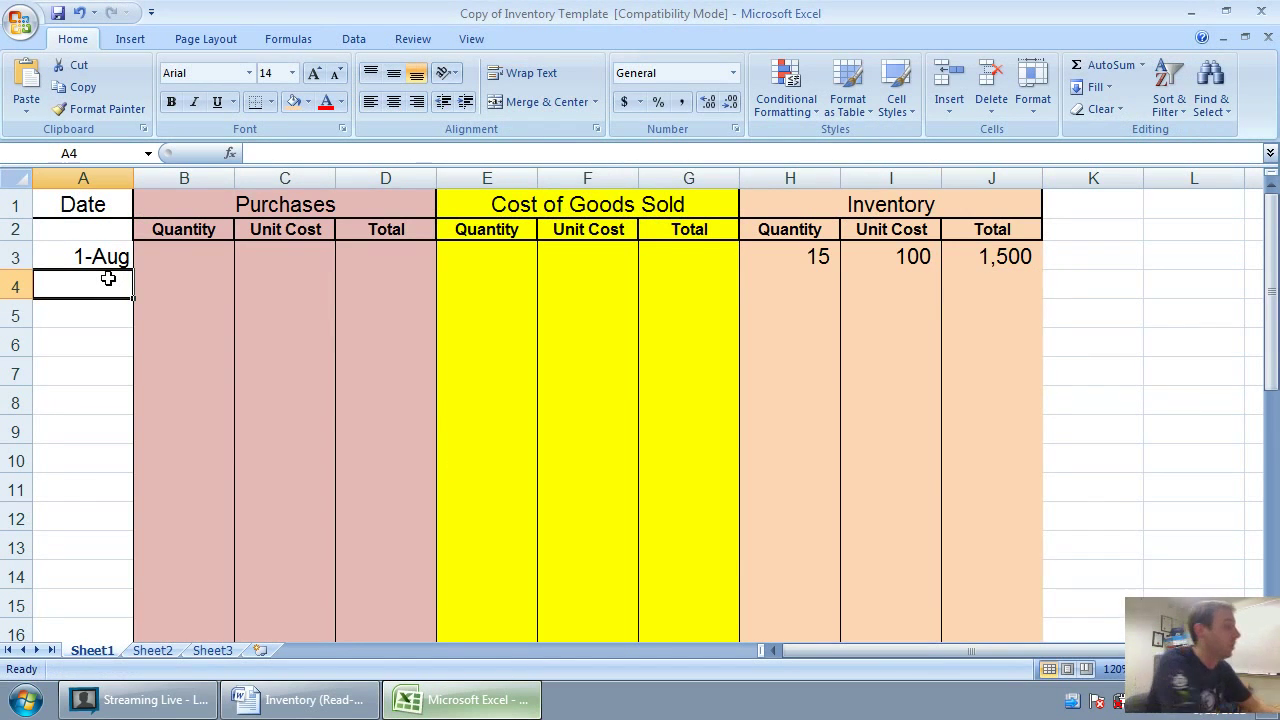
type("Aug 17")
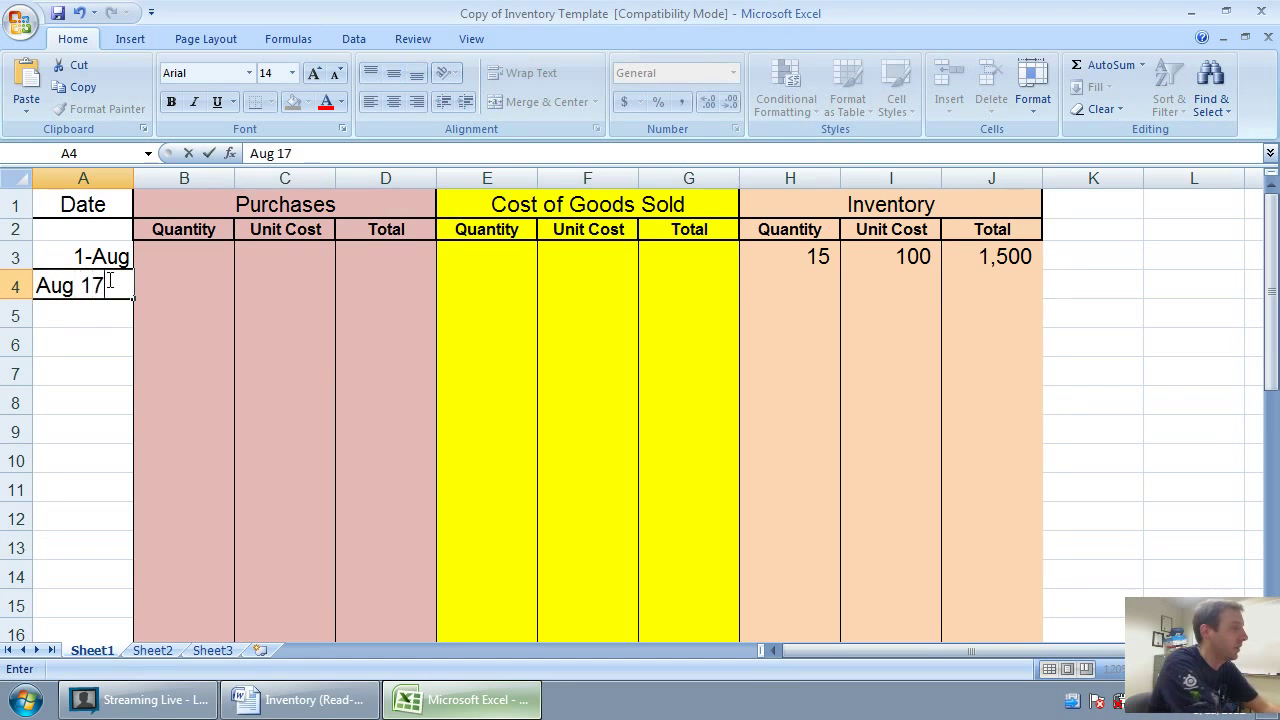
key("Tab")
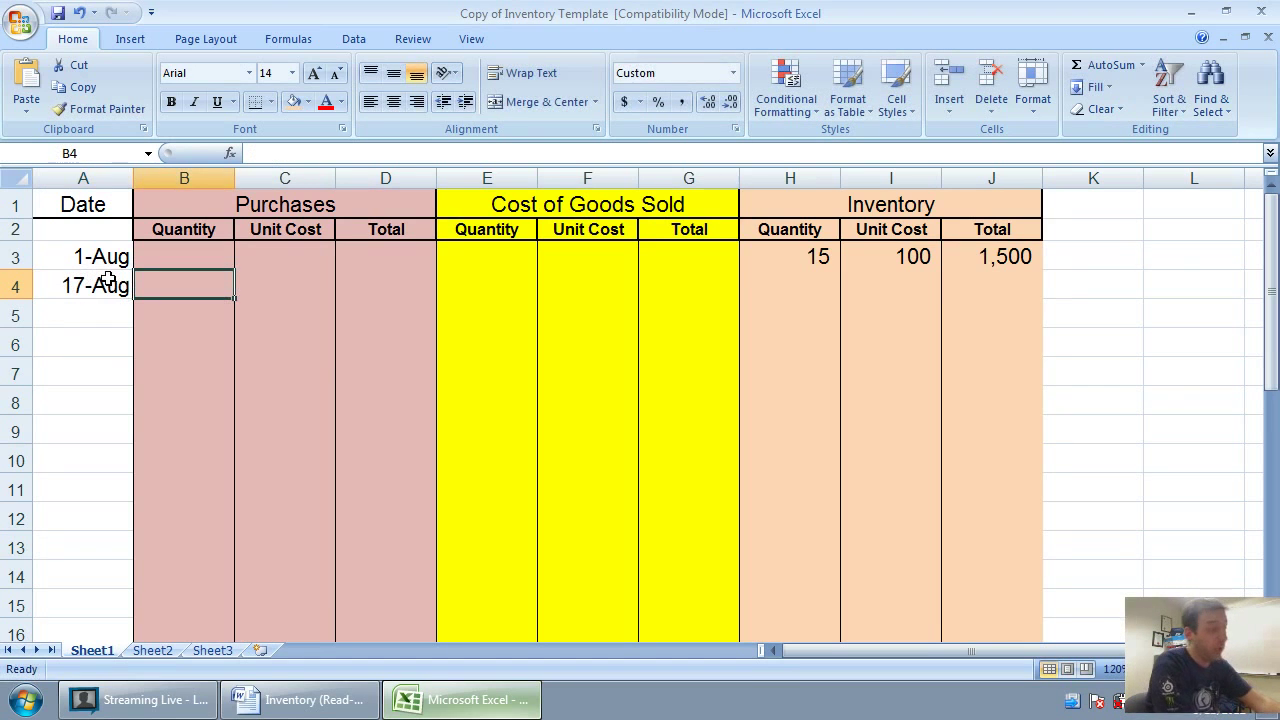
Record the purchase of 35 units at 90 with total formula =35*90 in D4.
type("35")
key("Tab")
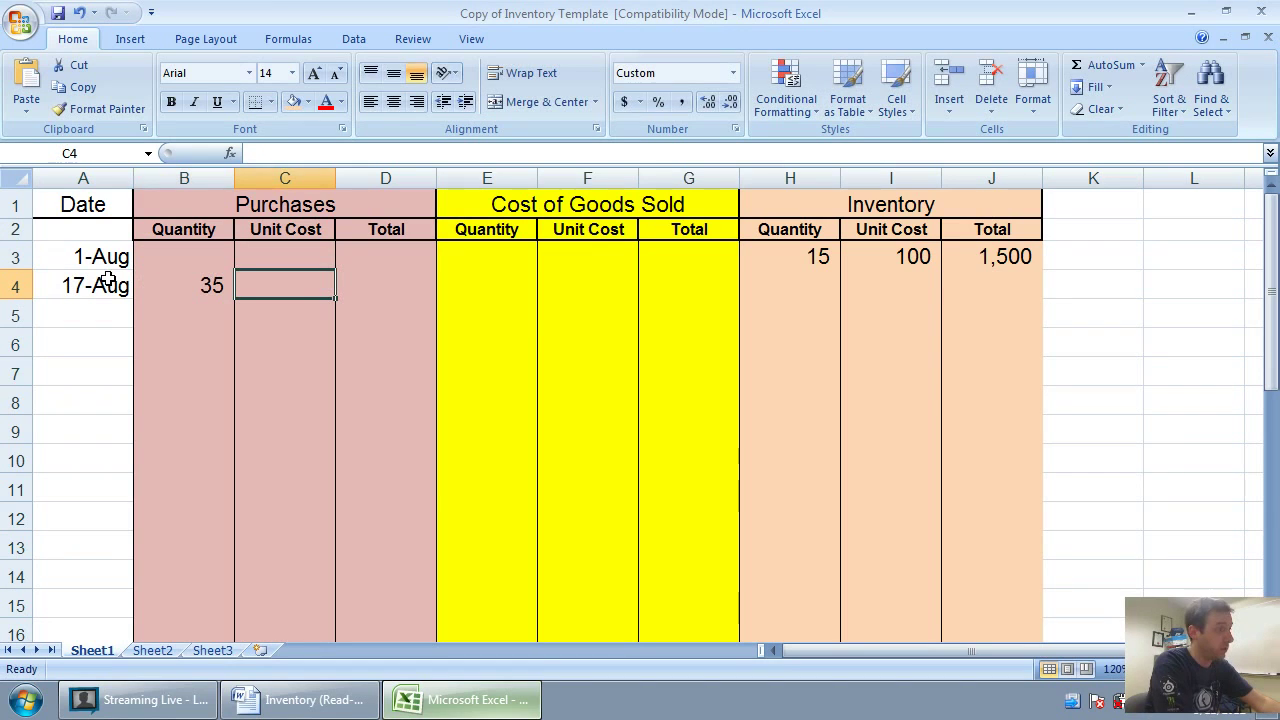
type("90")
key("Tab")
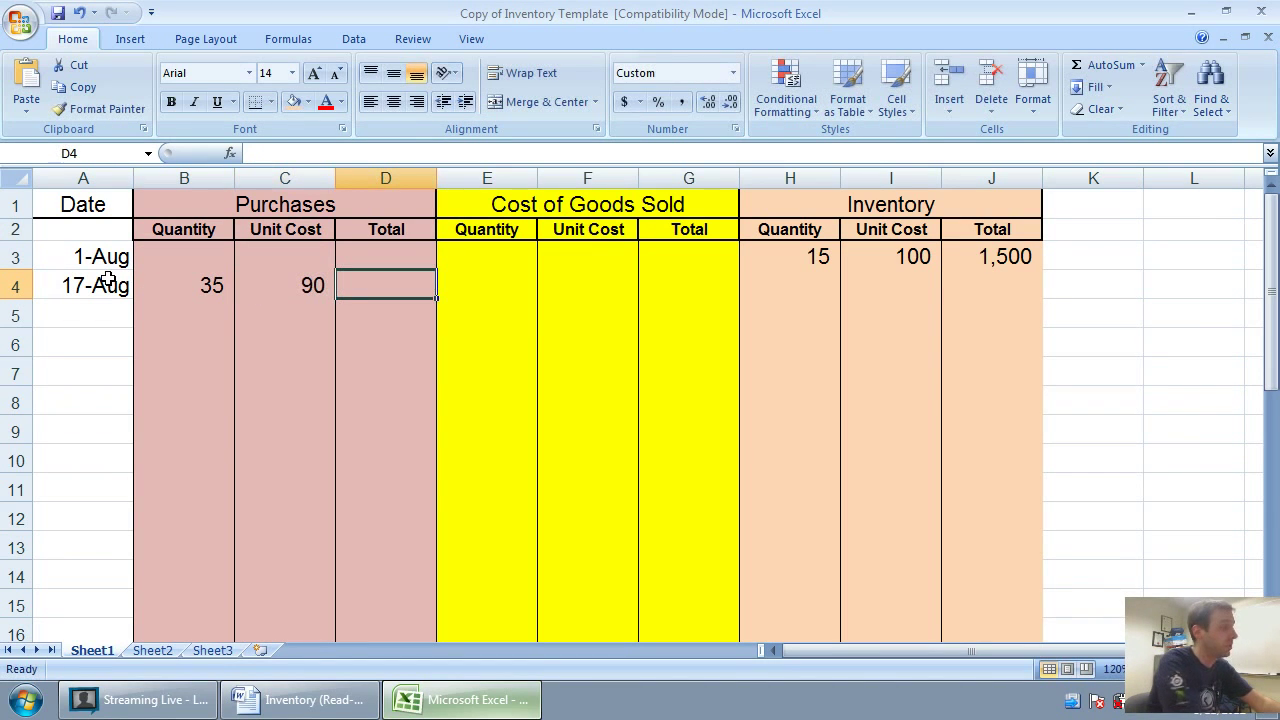
type("35")
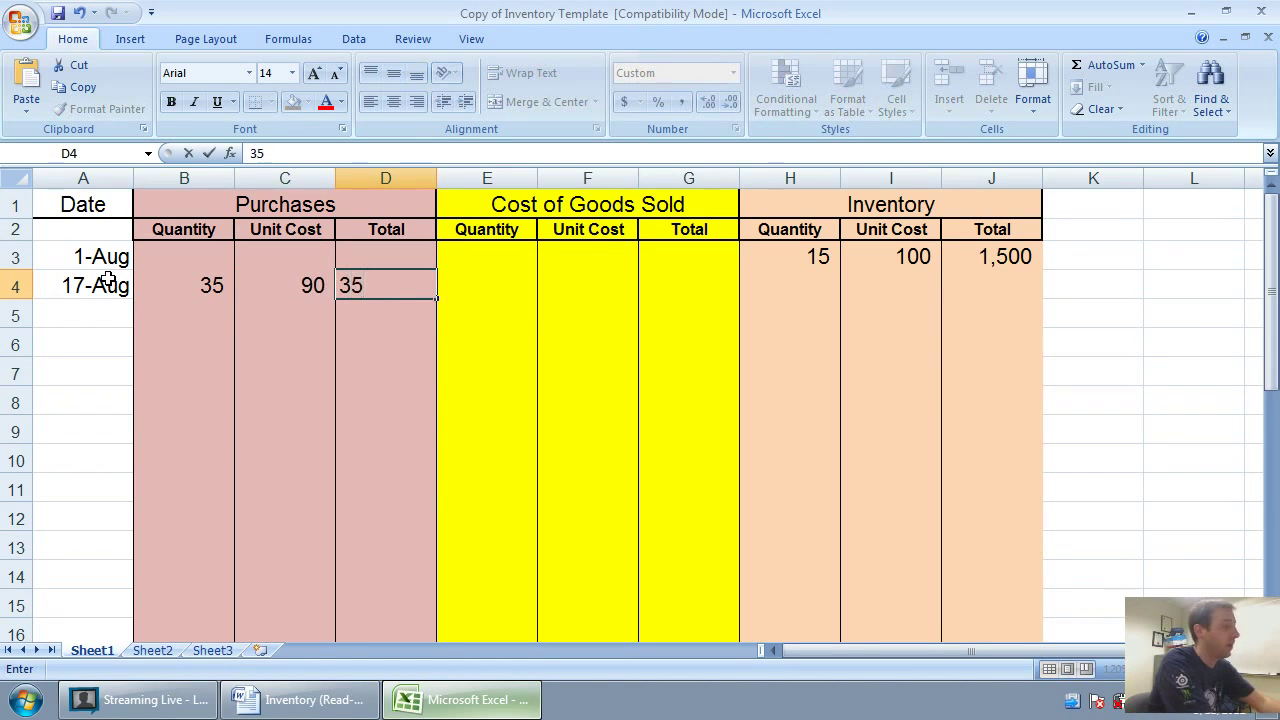
key("BackSpace")
key("BackSpace")
type("=32")
key("BackSpace")
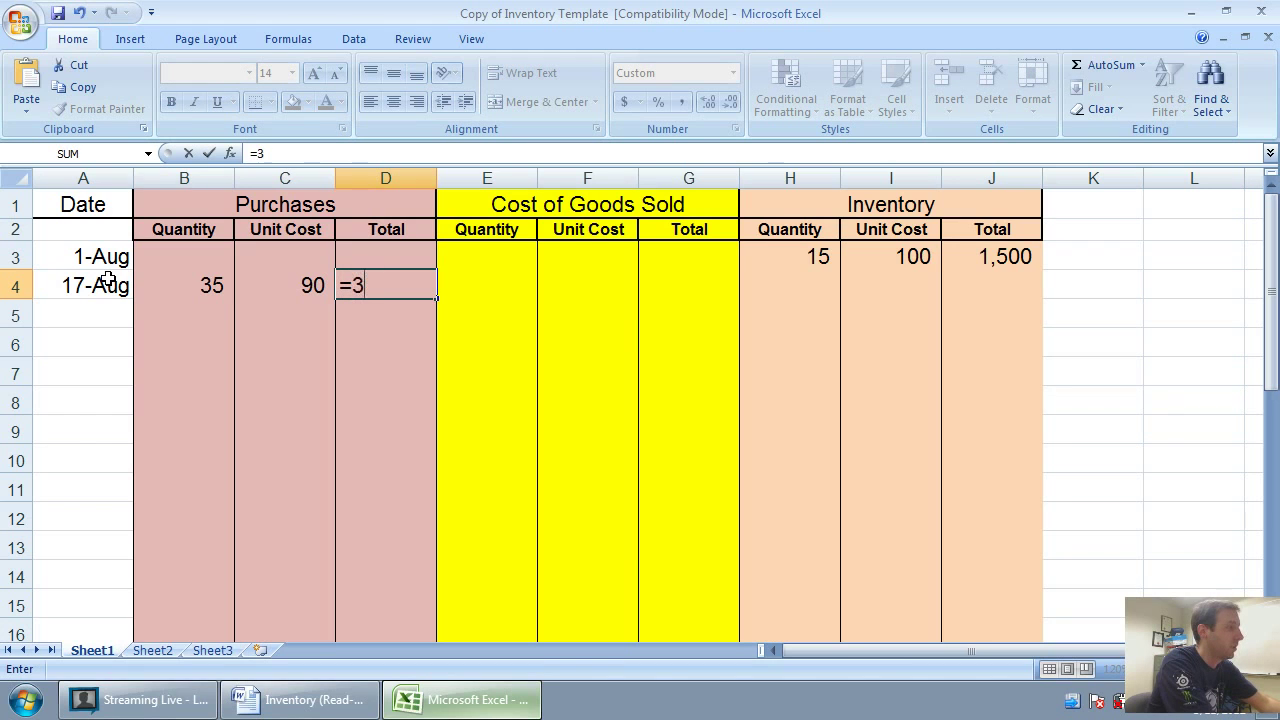
type("5*90")
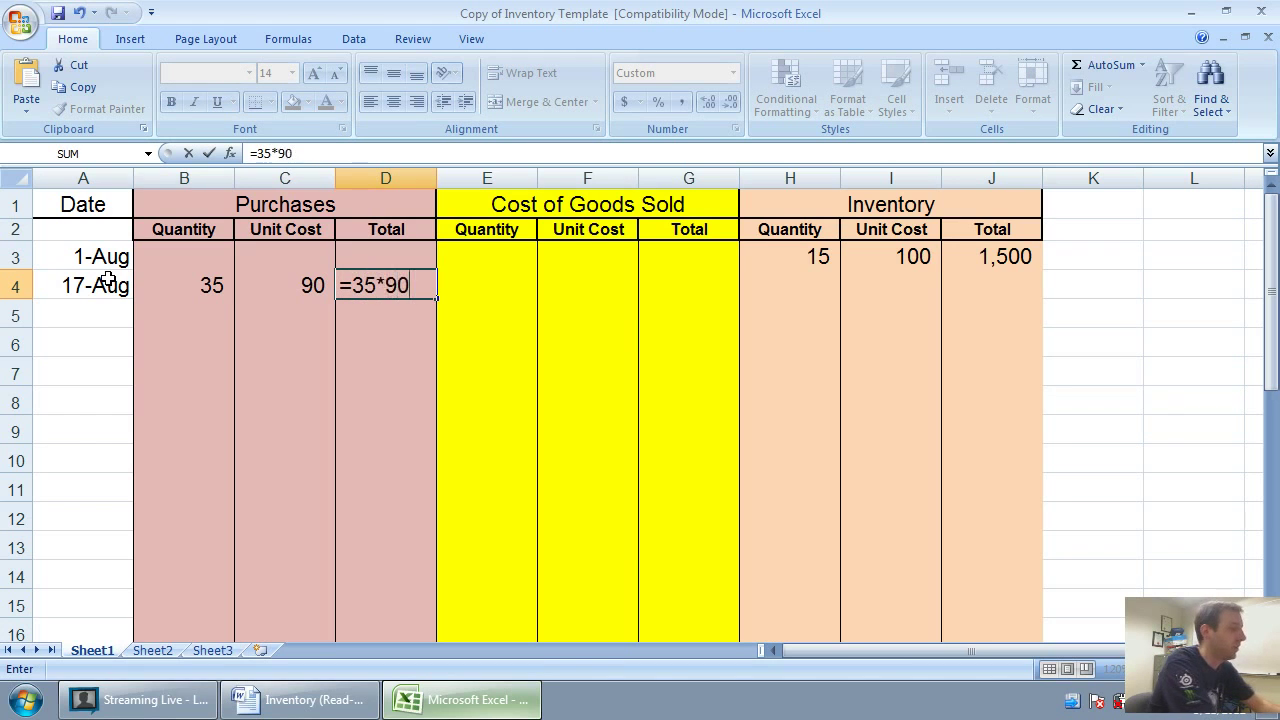
key("Return")
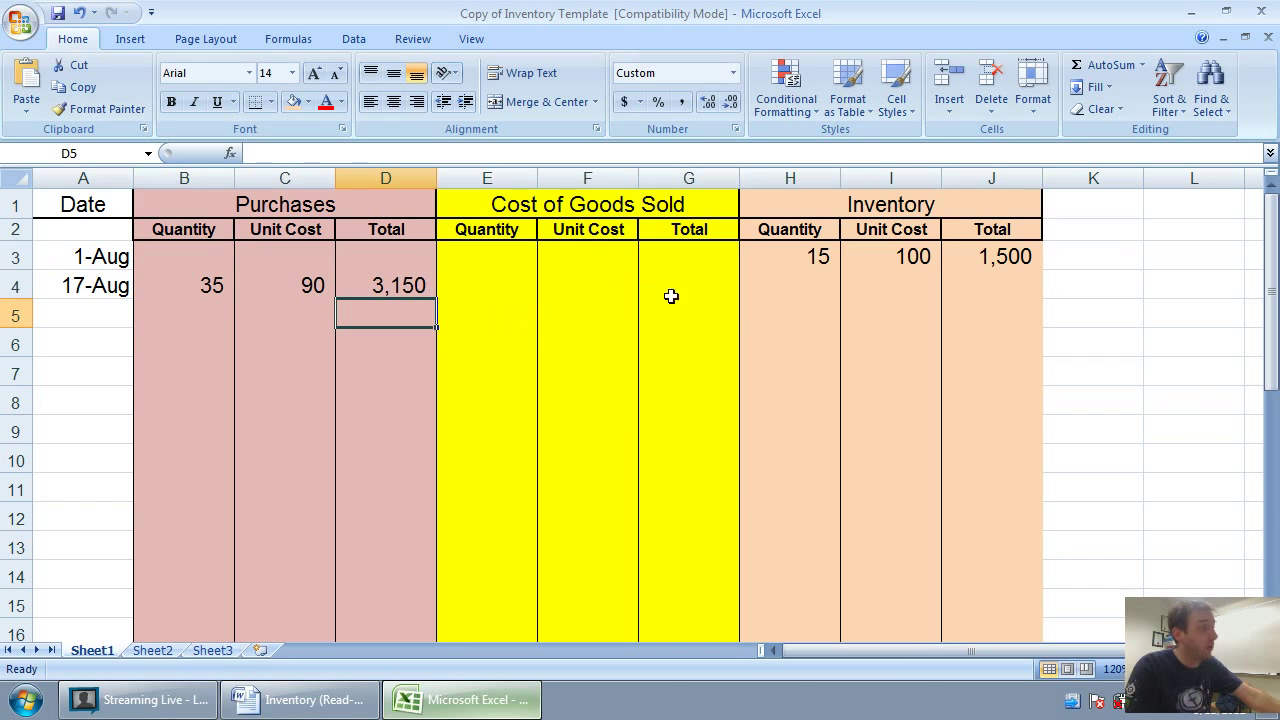
Add a bottom border under row 3 across the table.
left_click_drag(34, 262, 990, 256)
left_click(255, 101)
left_click(426, 347)
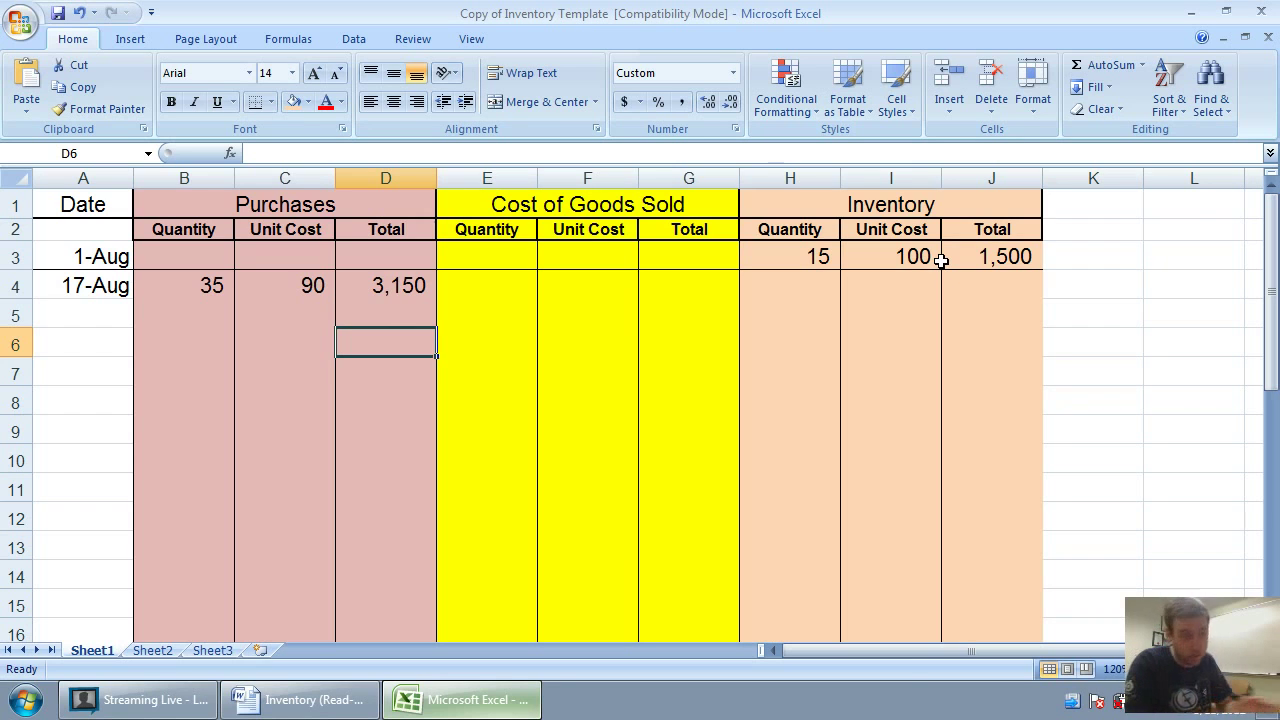
Enter the first 17-Aug inventory layer in H4:J4: 15 units at 100, total 1500.
left_click(783, 286)
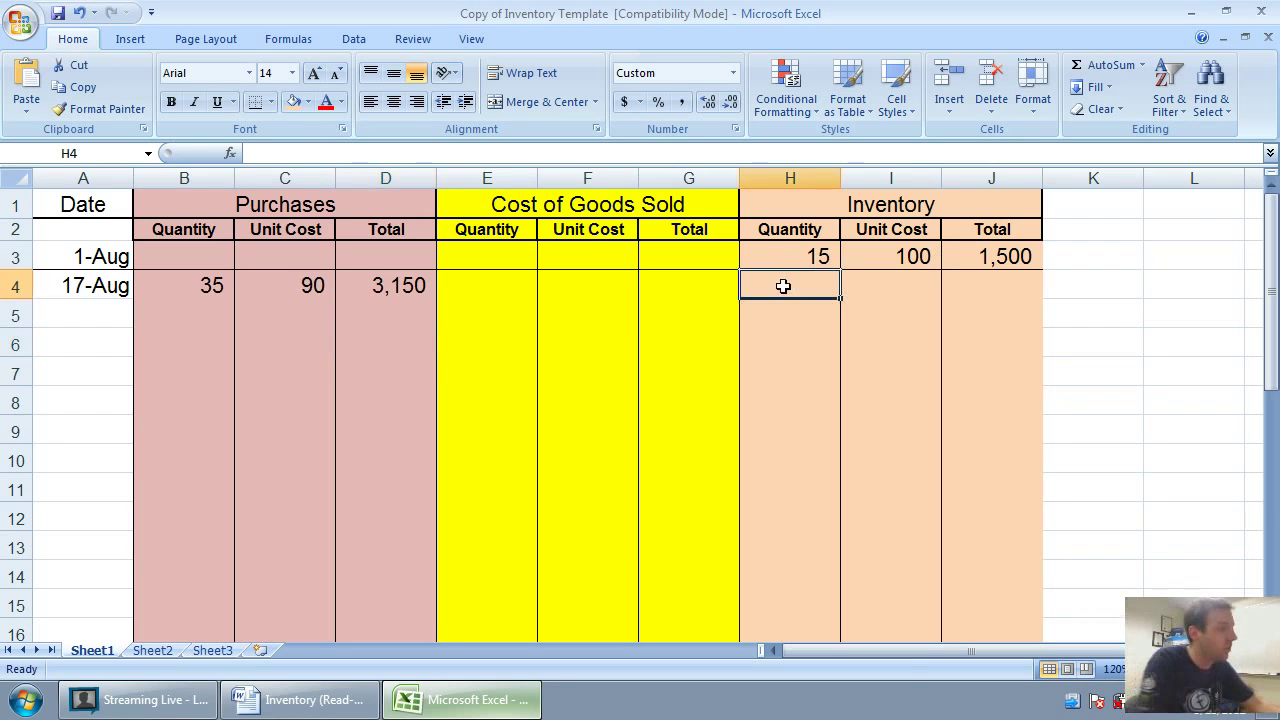
type("15")
key("Tab")
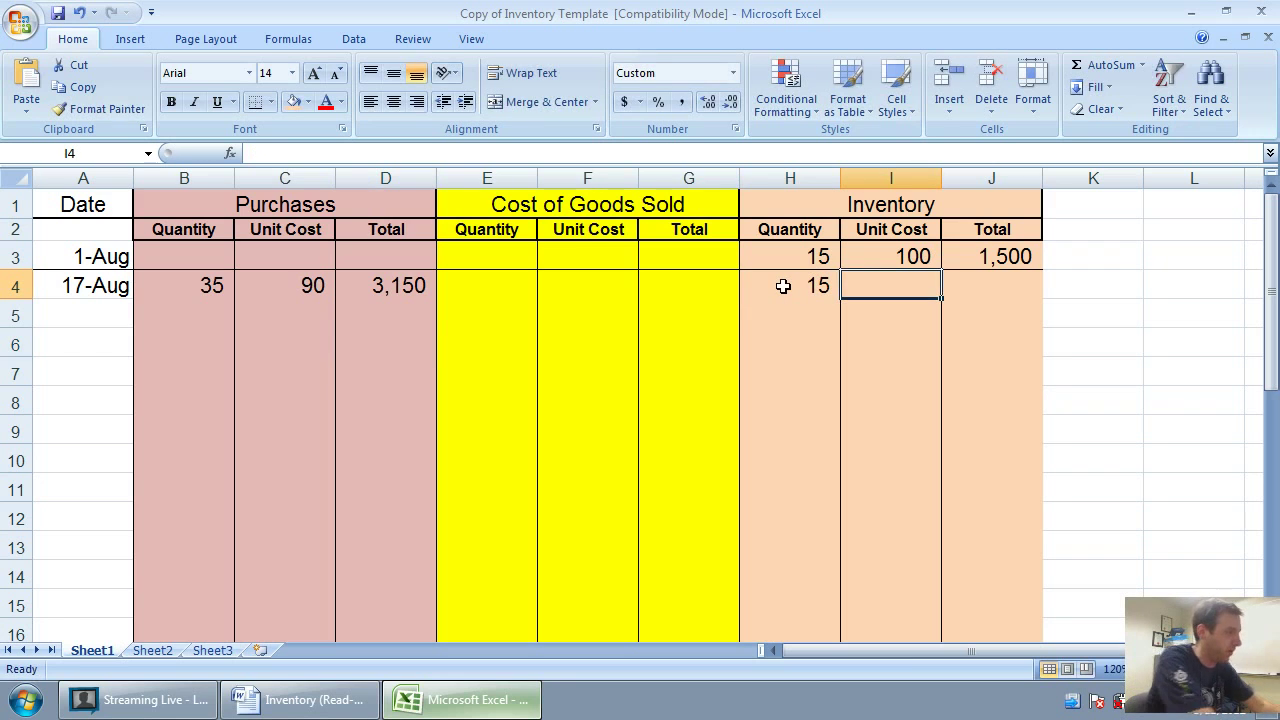
type("100")
key("Tab")
type("1500")
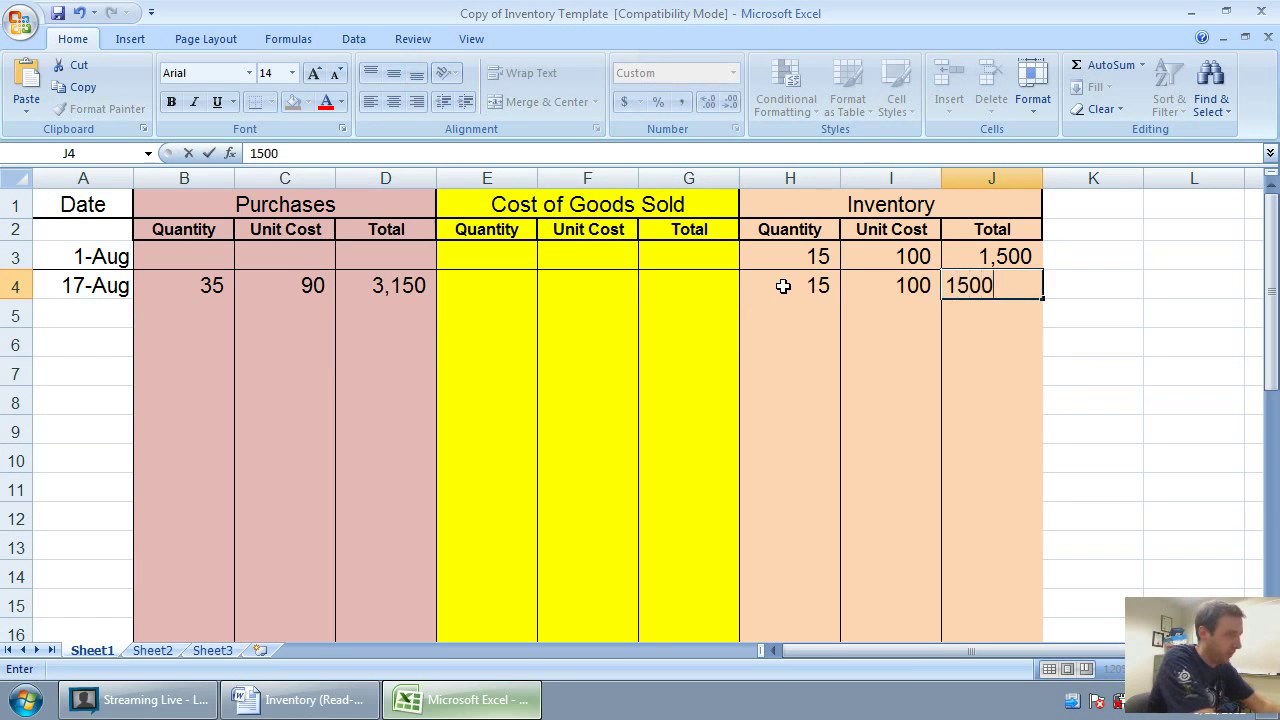
key("Return")
Enter the second inventory layer in row 5: 35 units at 90, total 3,150.
key("Left")
key("Left")
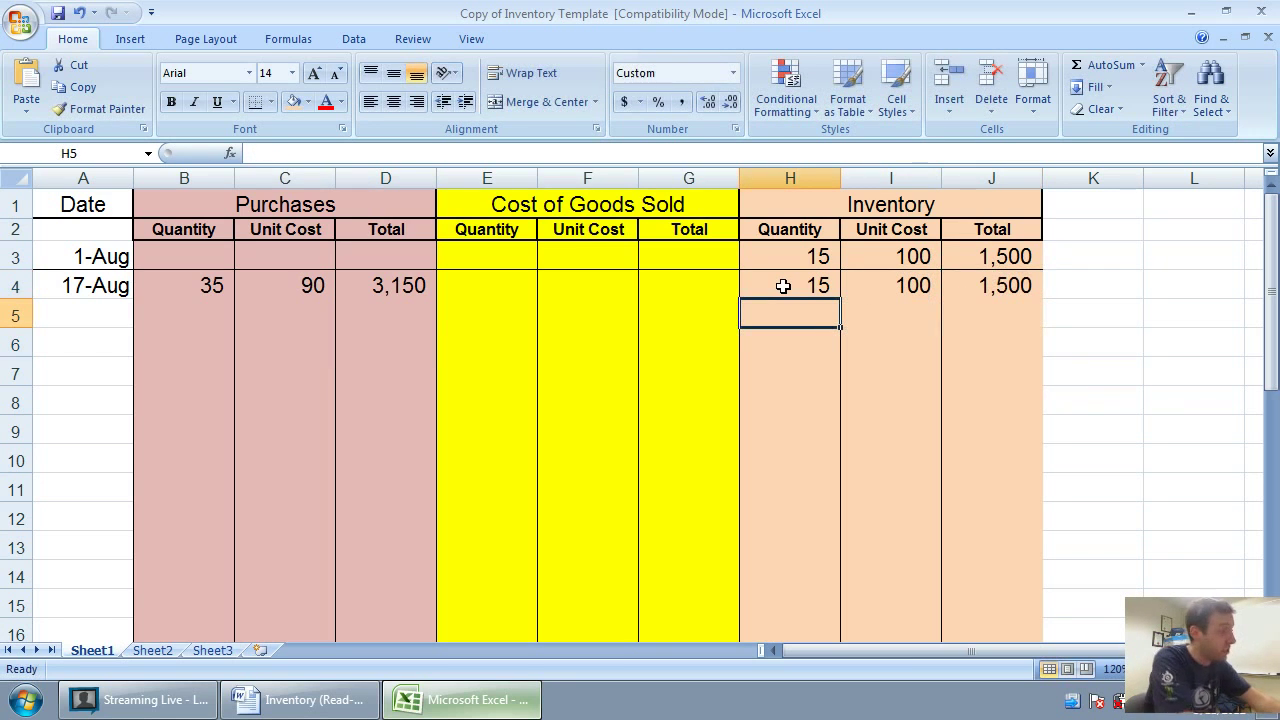
type("35")
key("Tab")
type("90")
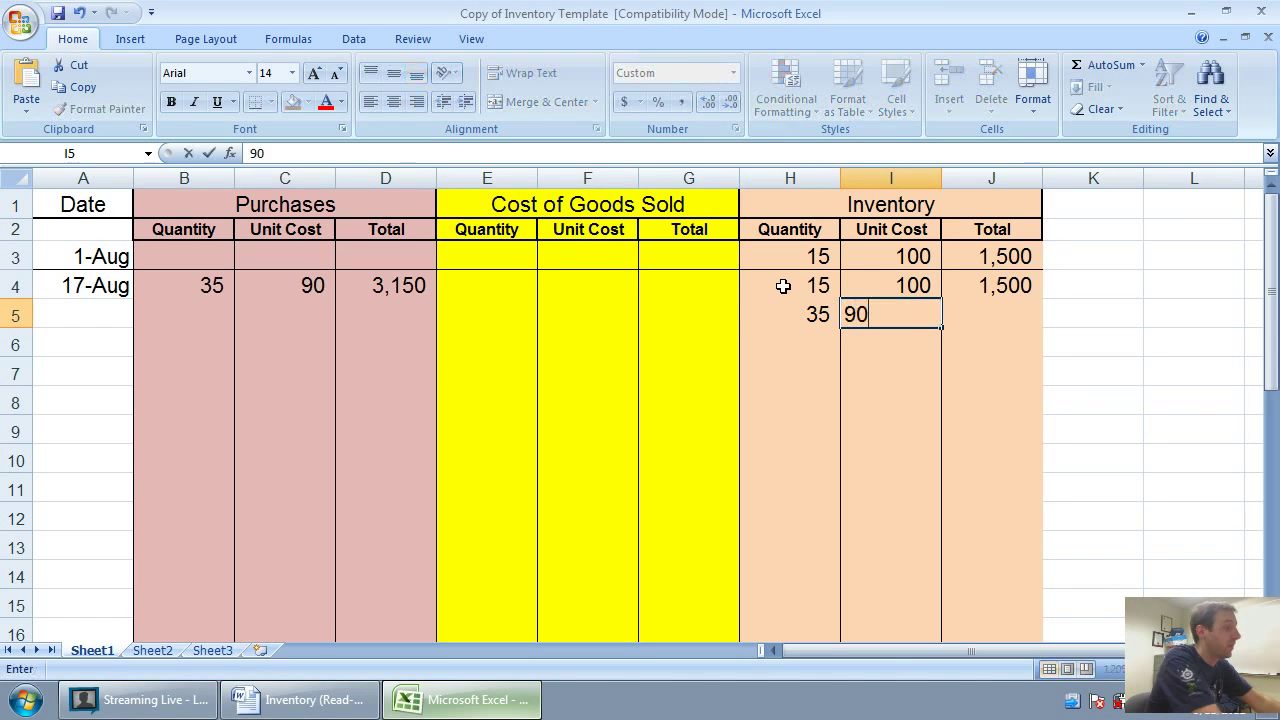
key("Tab")
type("3,1")
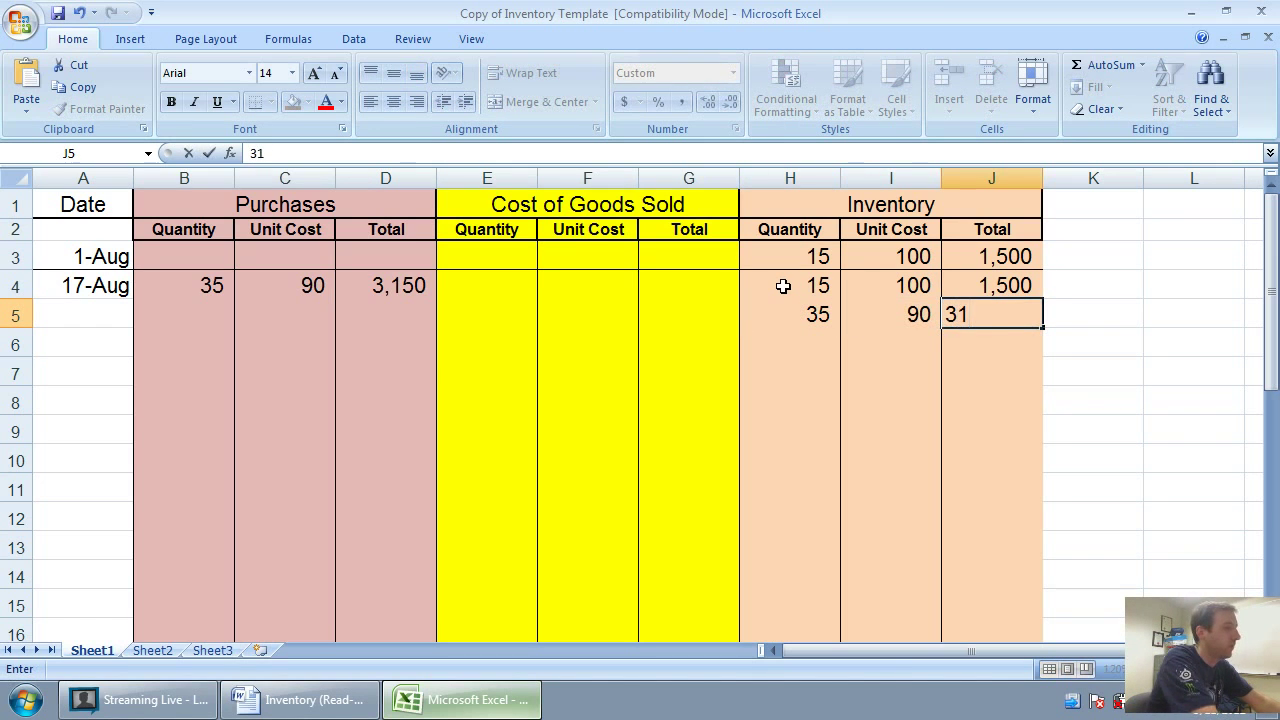
type("50")
key("Return")
key("Left")
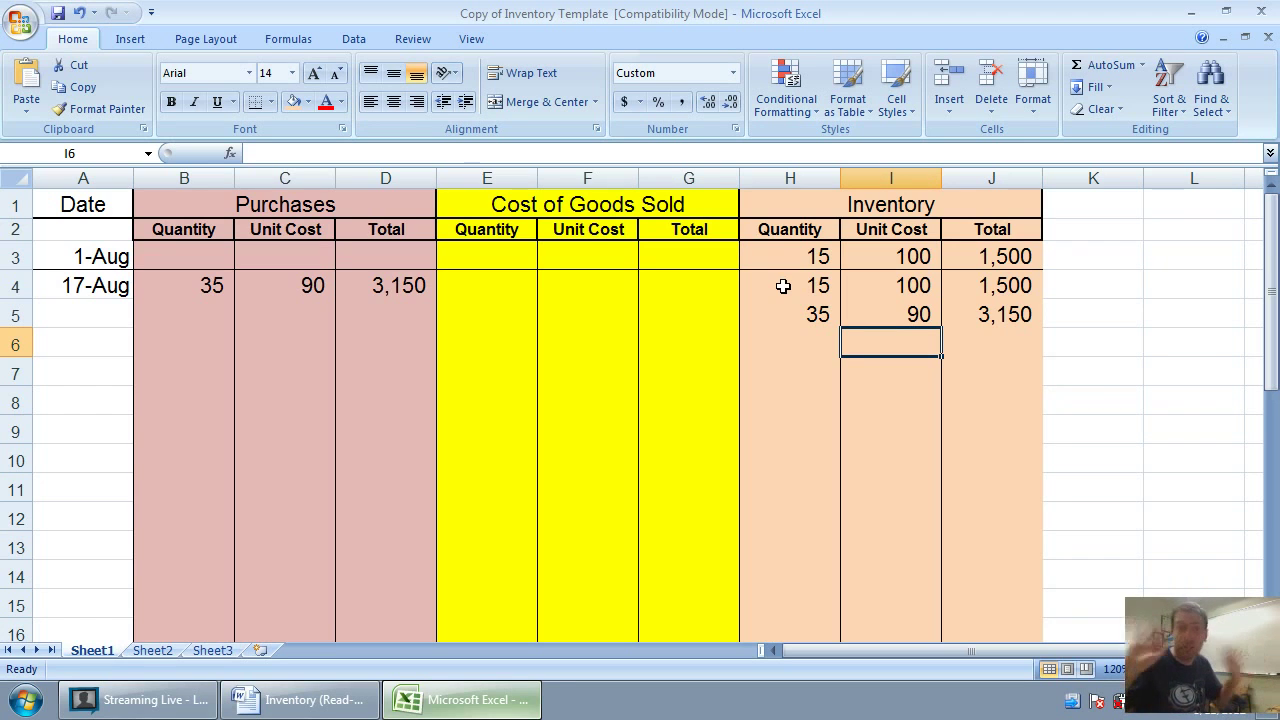
Add a bottom border under row 5 and enter August 23 in cell A6.
left_click_drag(1020, 314, 107, 323)
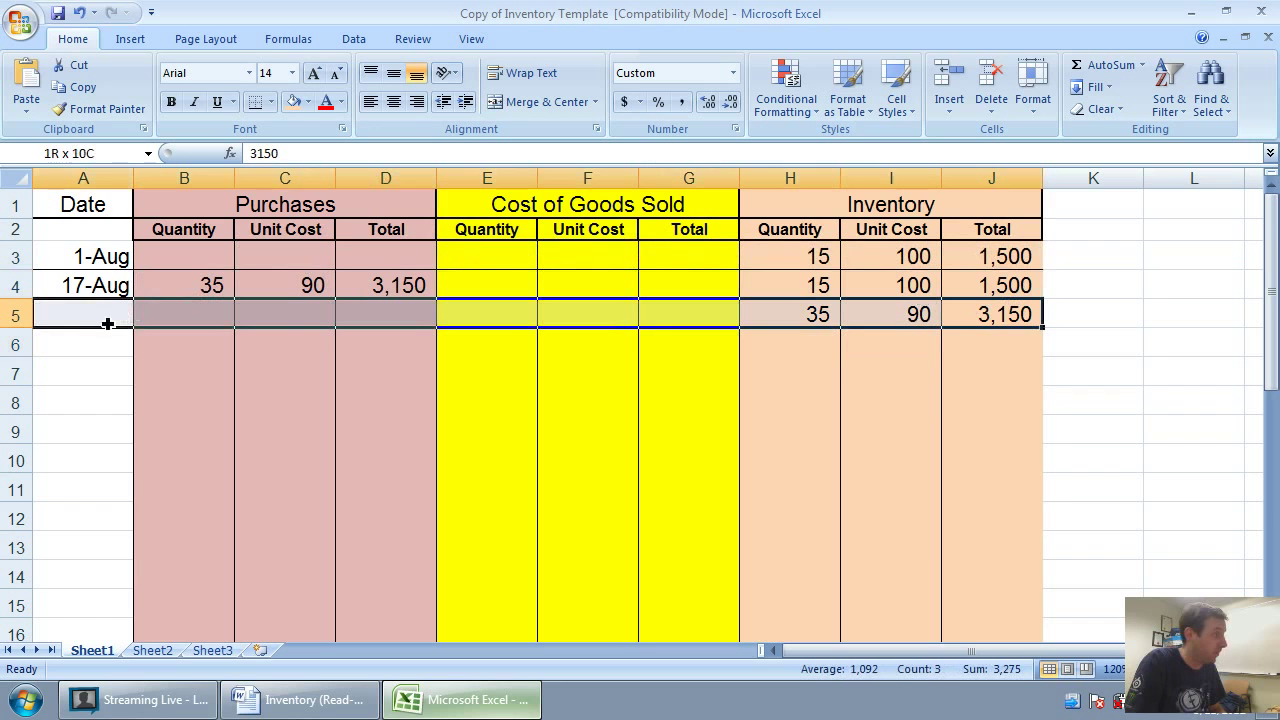
left_click(256, 101)
left_click(92, 339)
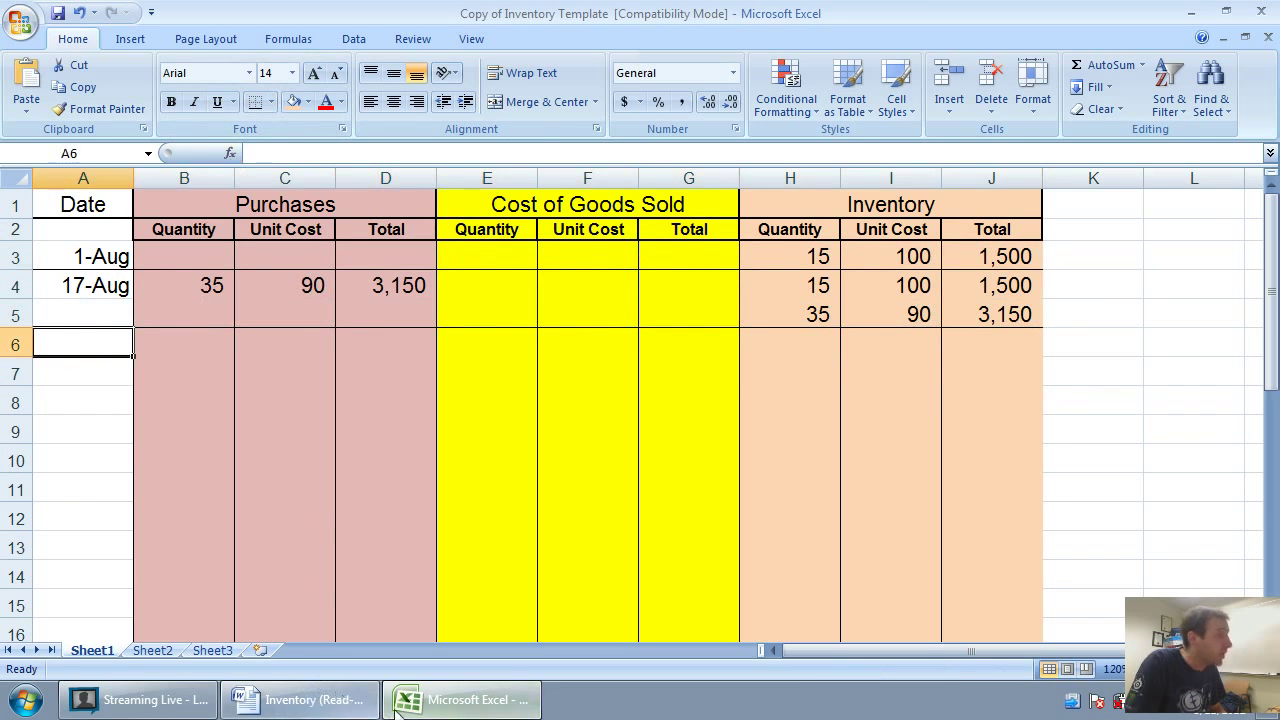
left_click(356, 712)
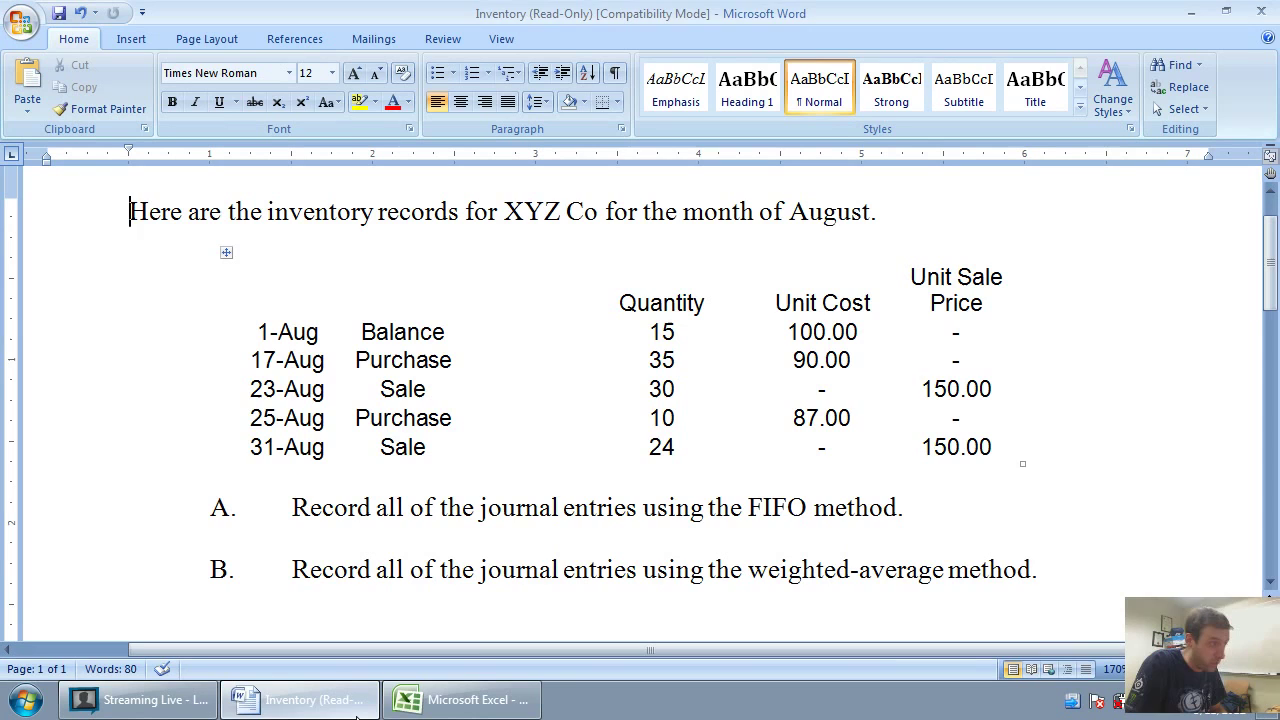
key("alt+Tab")
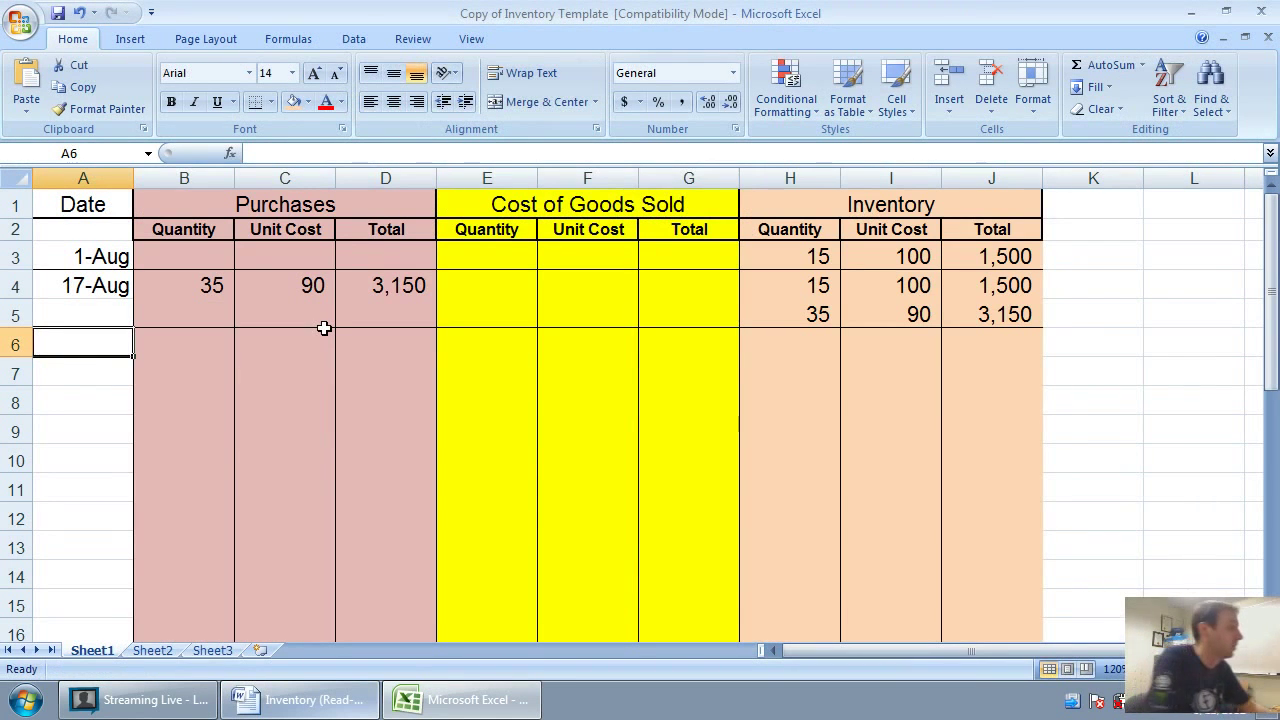
type("Augus")
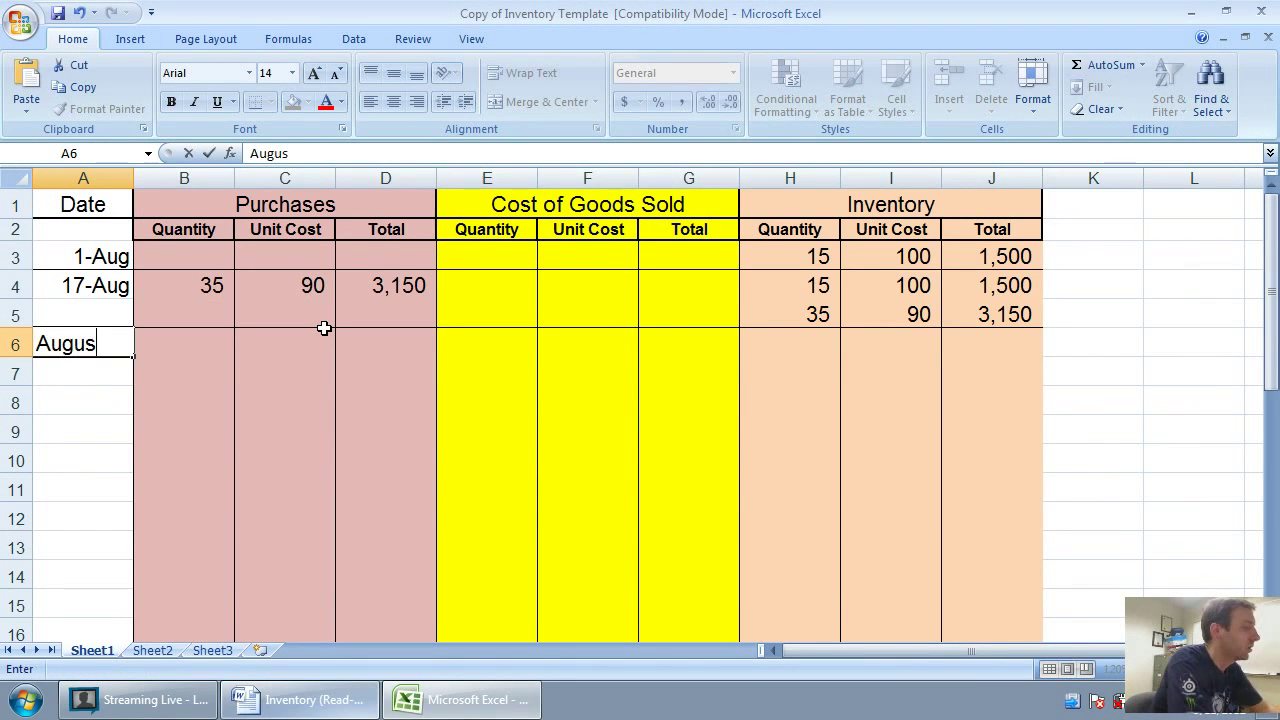
type("t 23")
key("Return")
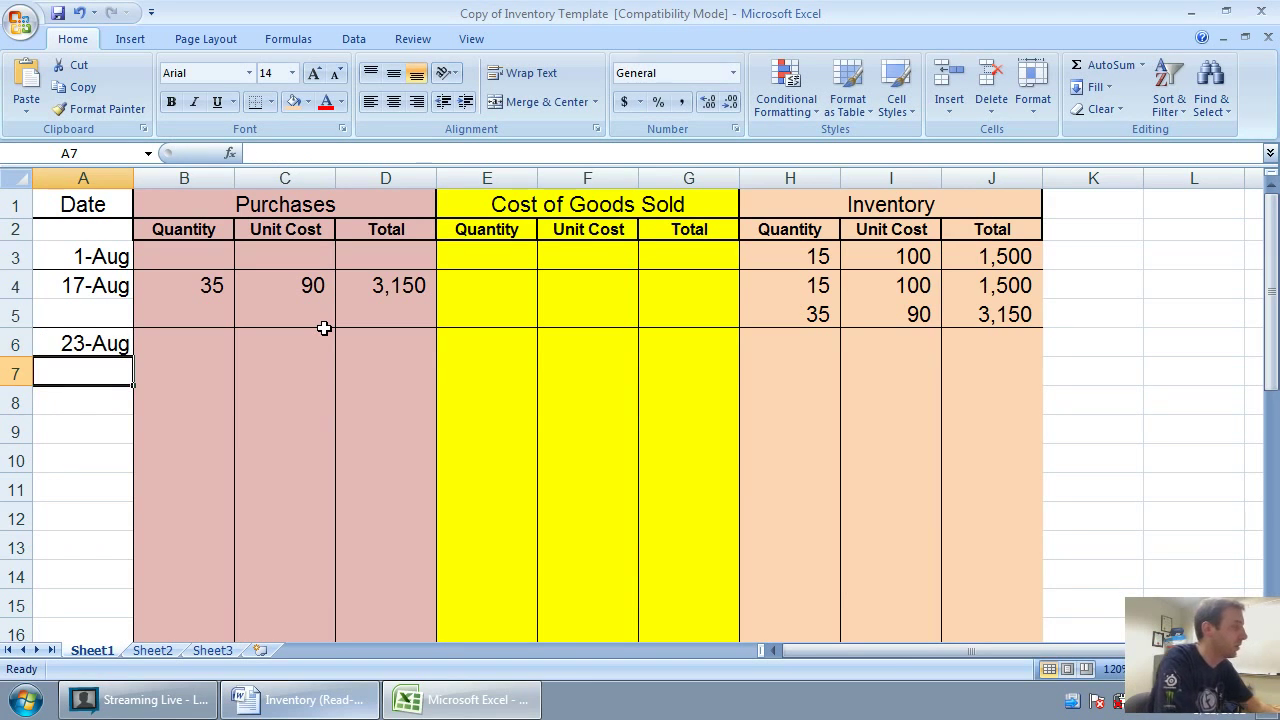
Compare the 23-Aug sale details in Word with the existing inventory layers before starting at E6.
key("Right")
key("Right")
key("Right")
key("Right")
key("Up")
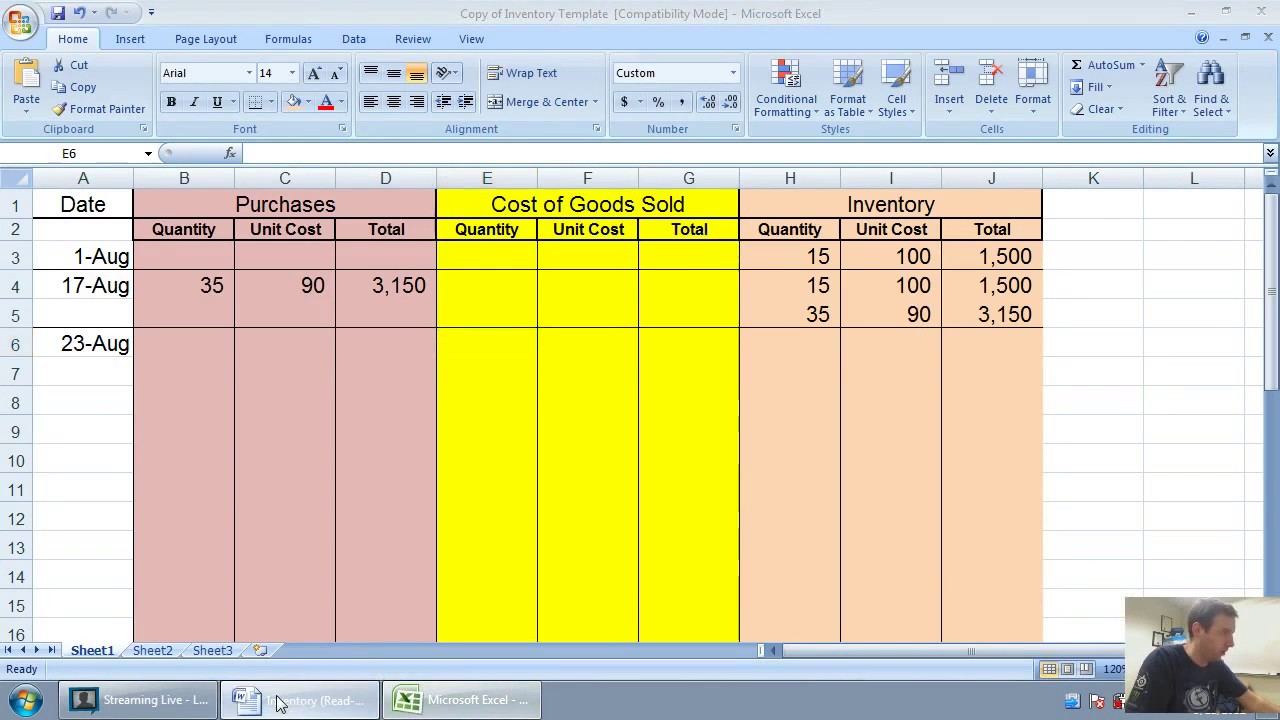
left_click(308, 703)
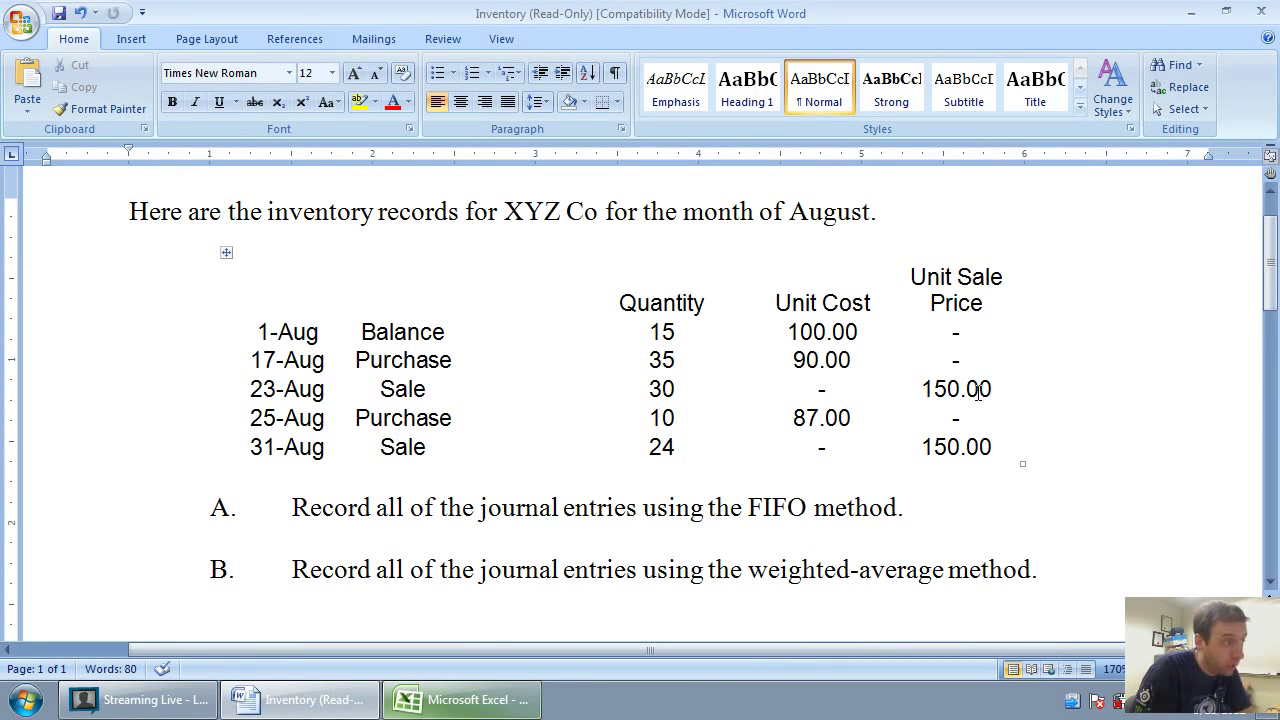
left_click(460, 697)
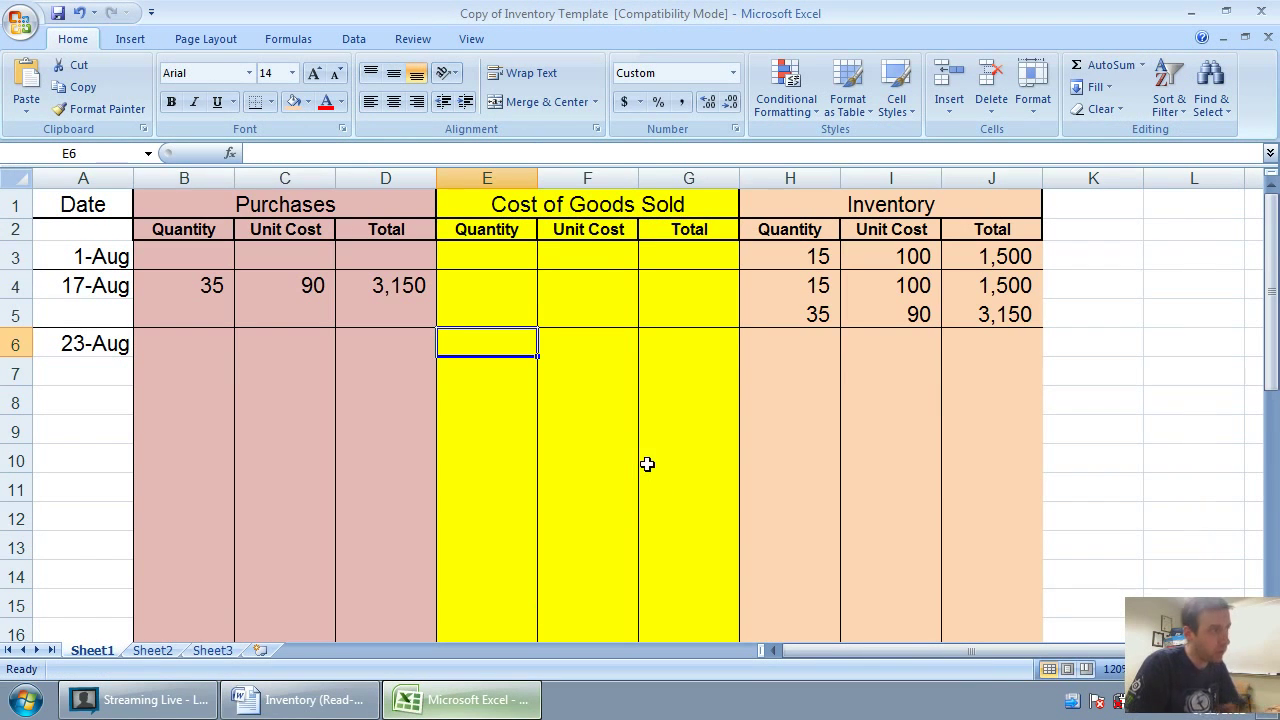
left_click_drag(579, 218, 608, 545)
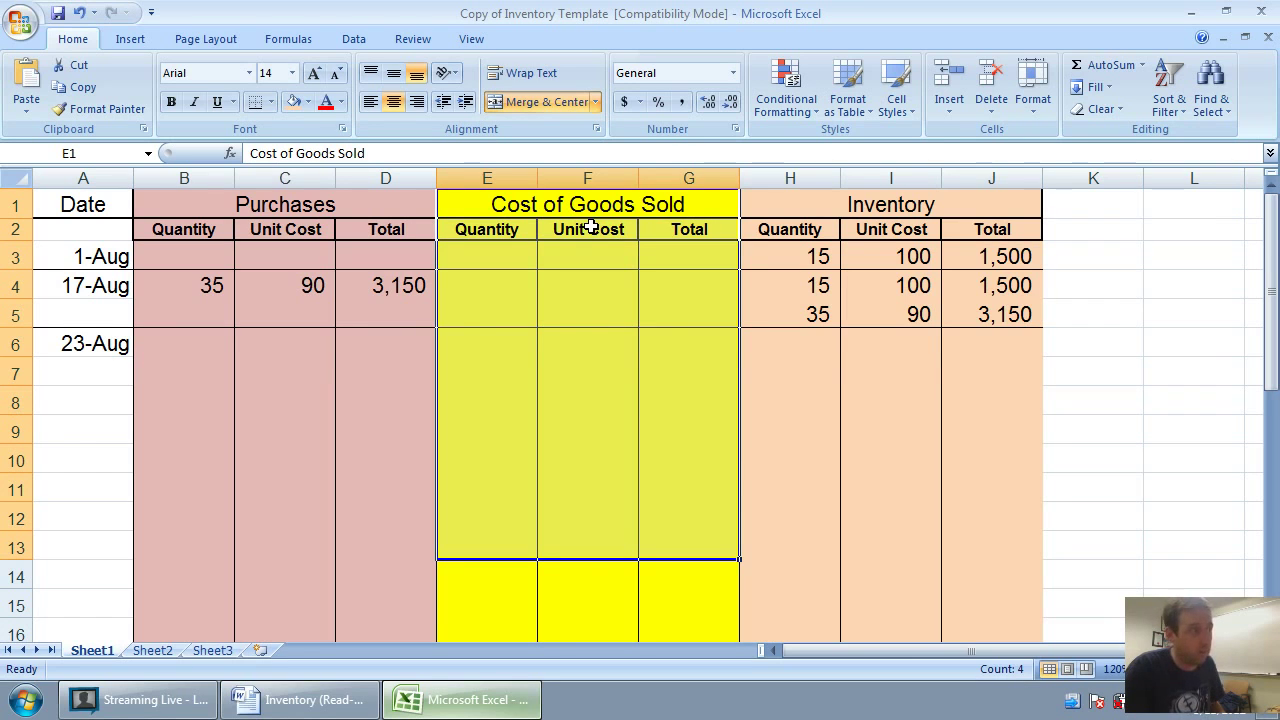
left_click(510, 341)
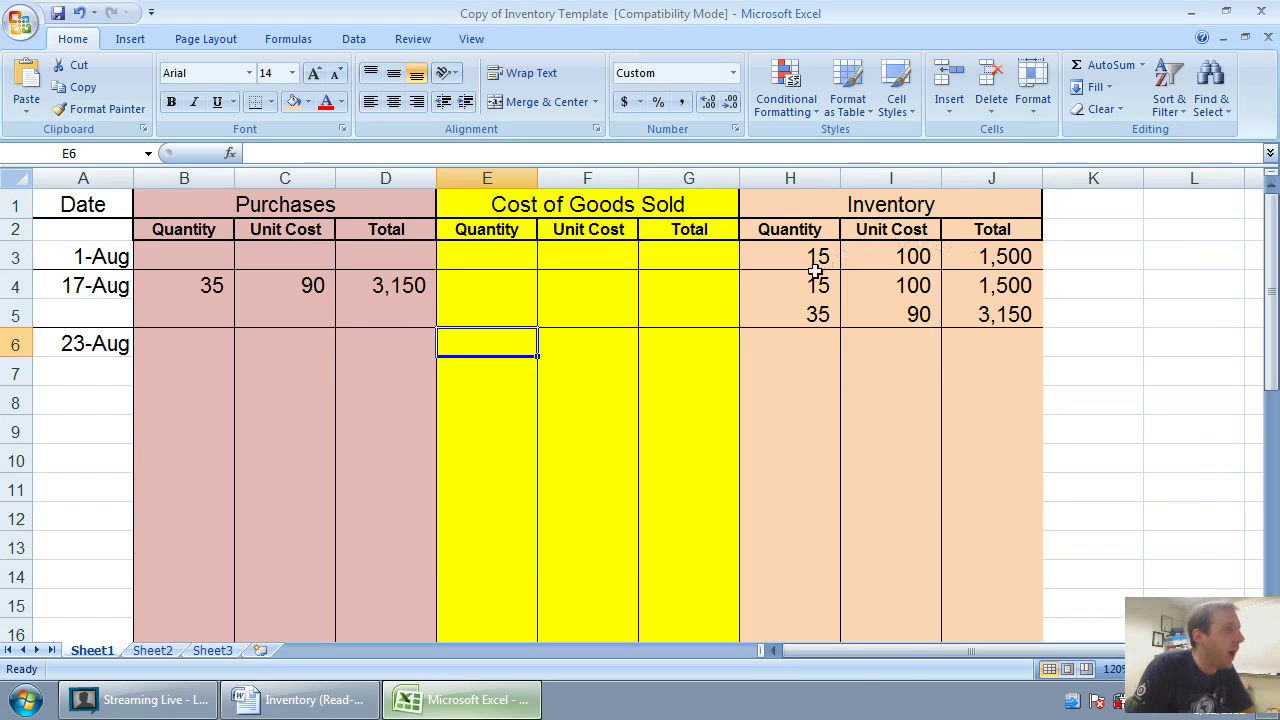
left_click_drag(812, 284, 994, 300)
left_click(991, 300)
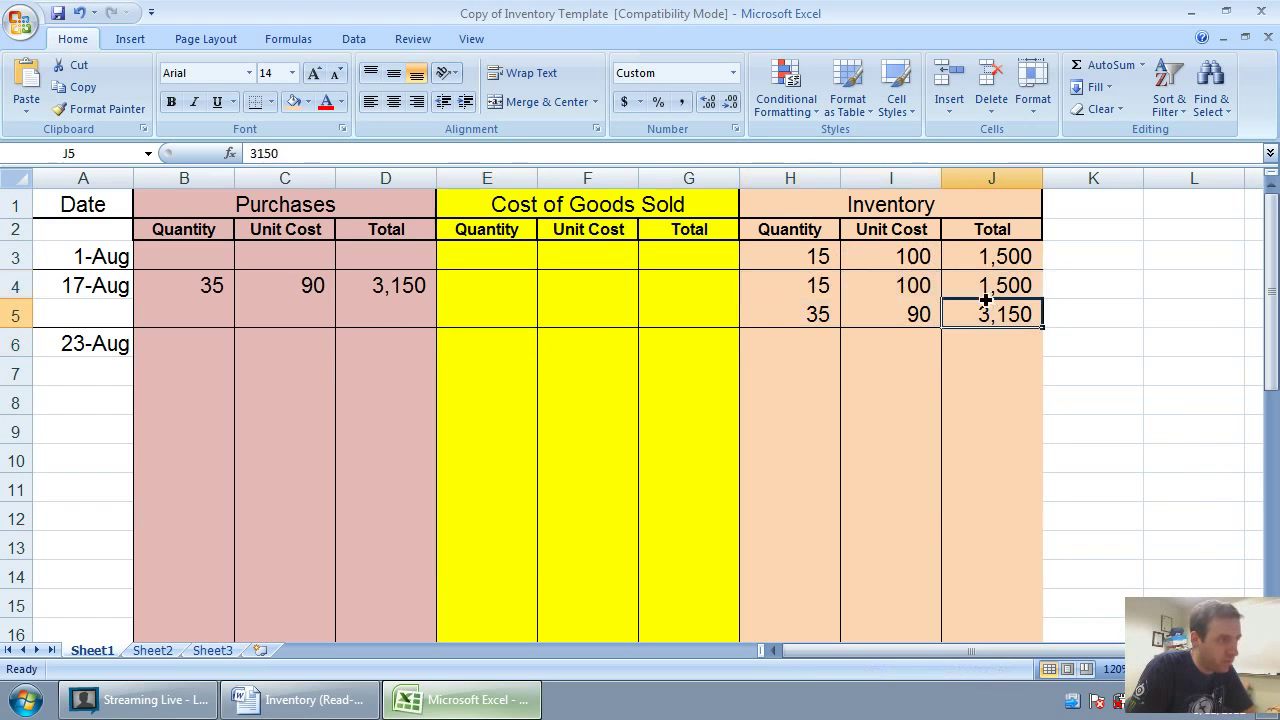
left_click(480, 335)
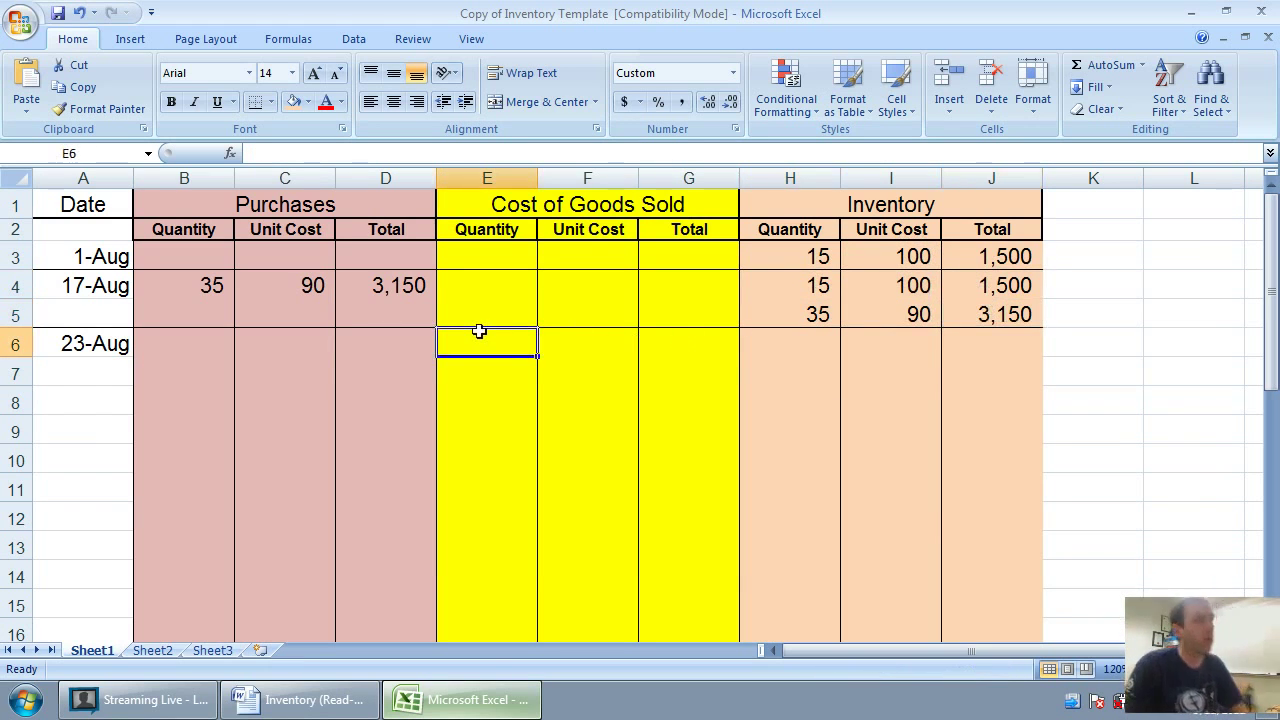
Enter the first 23-Aug cost of goods sold layer: 15 units at 100, total 1500.
type("15")
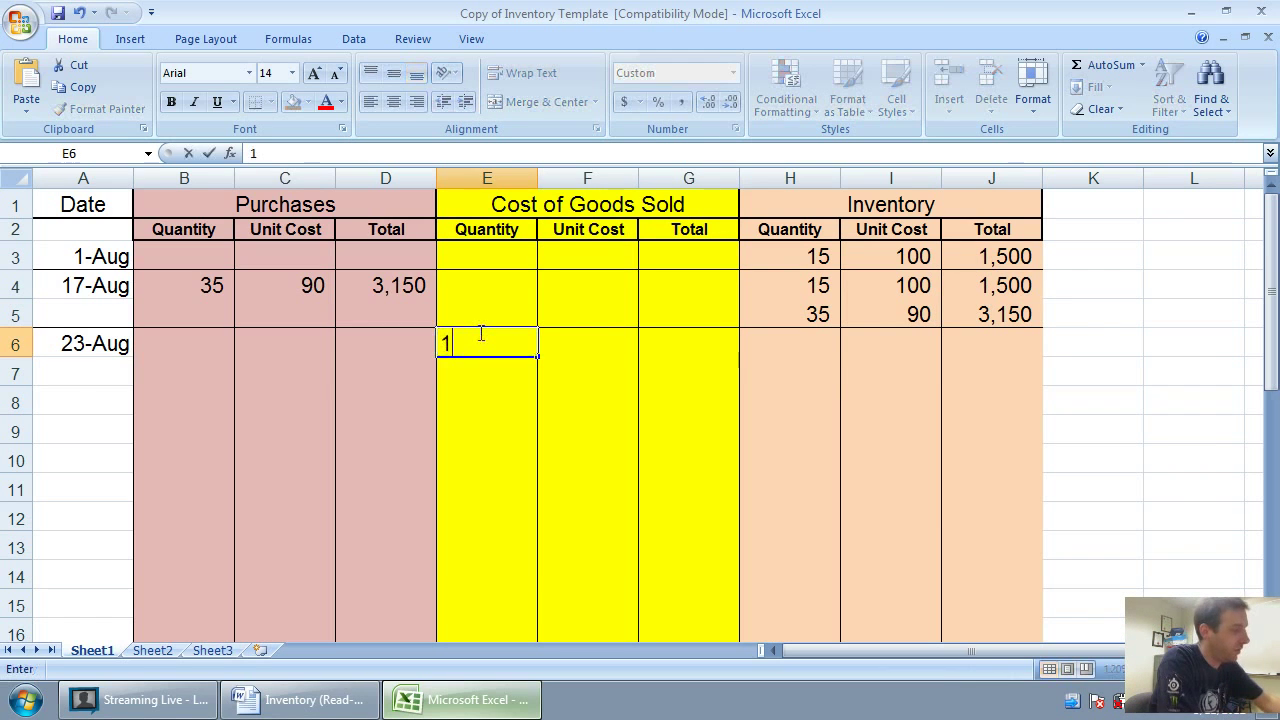
key("Tab")
type("1500")
key("Tab")
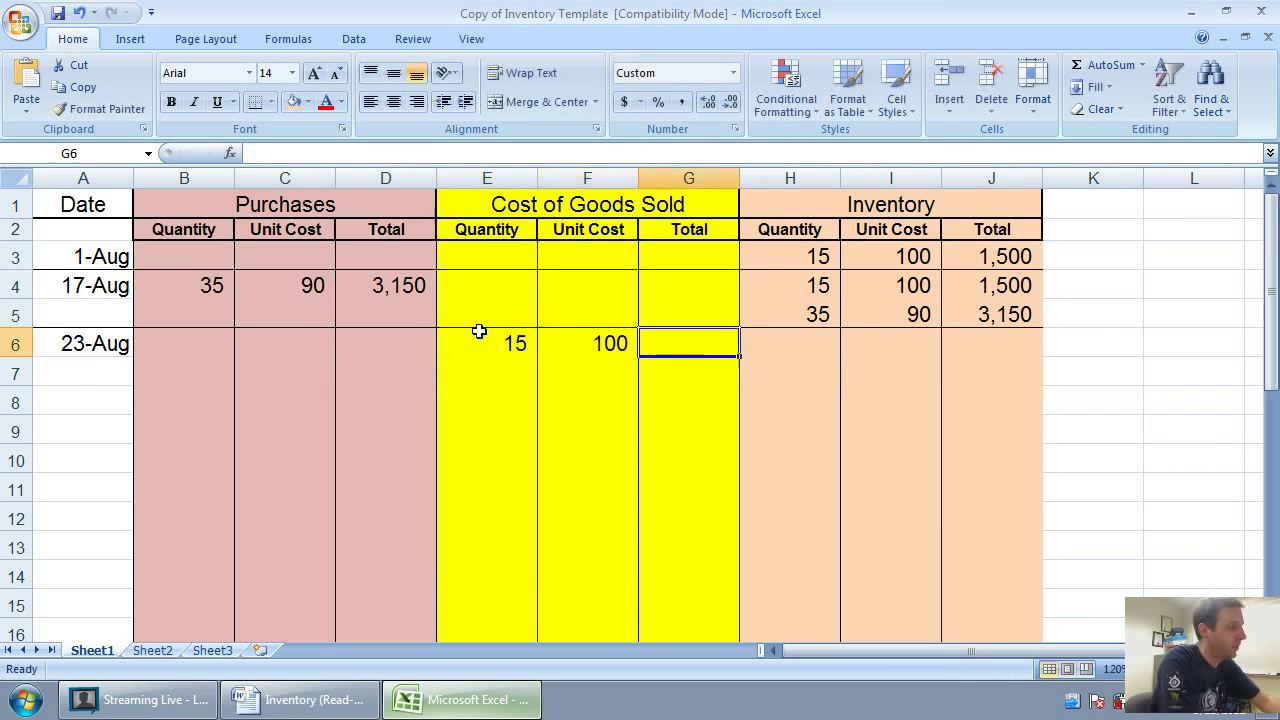
type("1500")
key("Return")
key("Left")
key("Left")
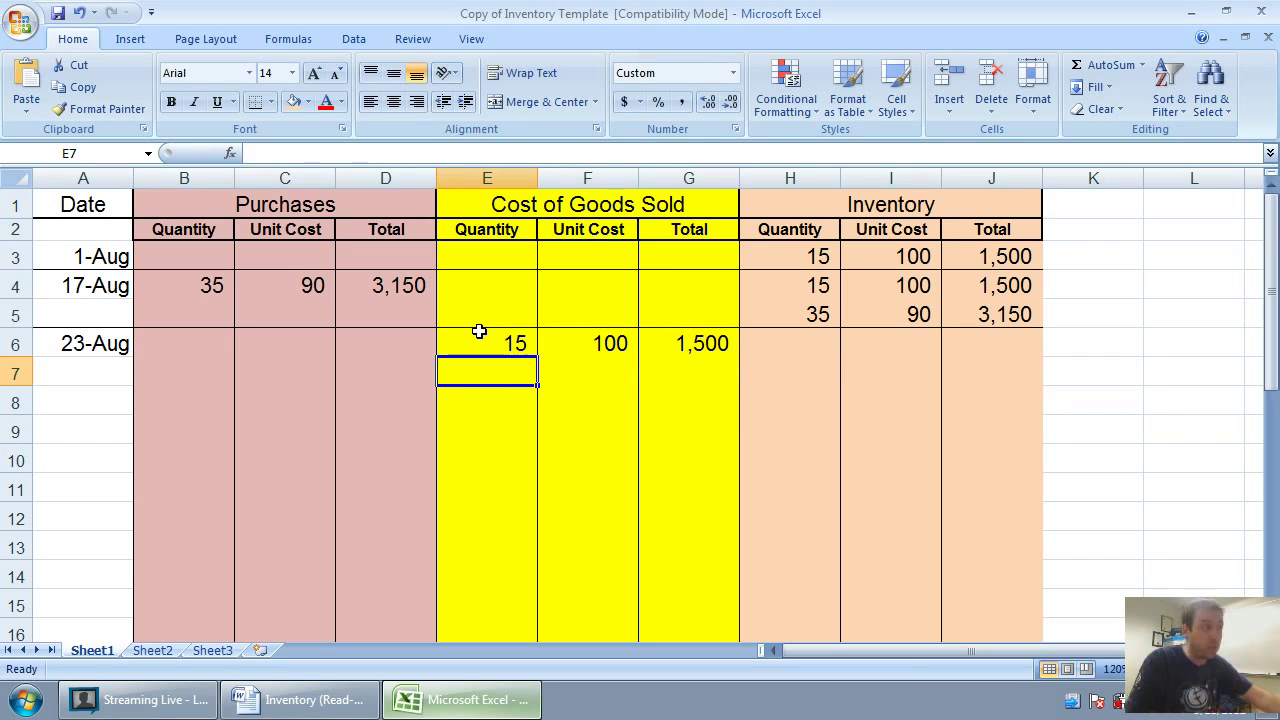
Enter the second layer in row 7: 15 units at 90 with total =E7*F7 giving 1,350.
type("15")
key("Tab")
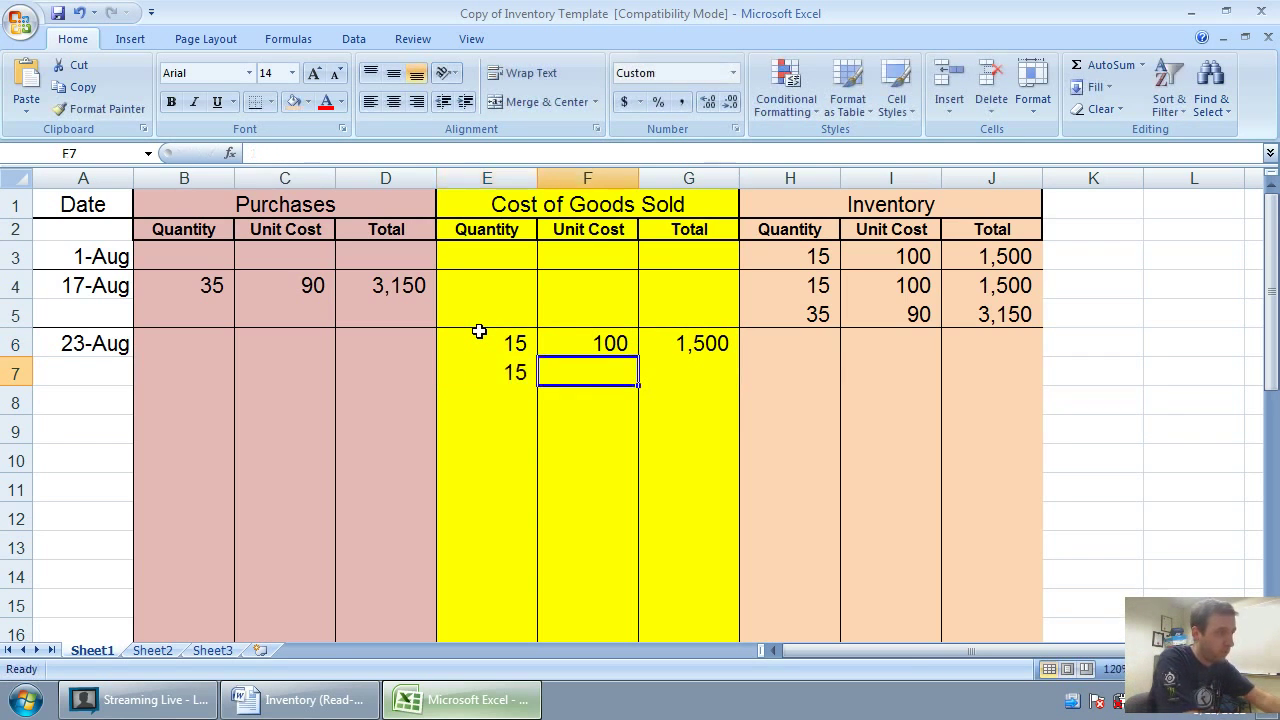
type("90")
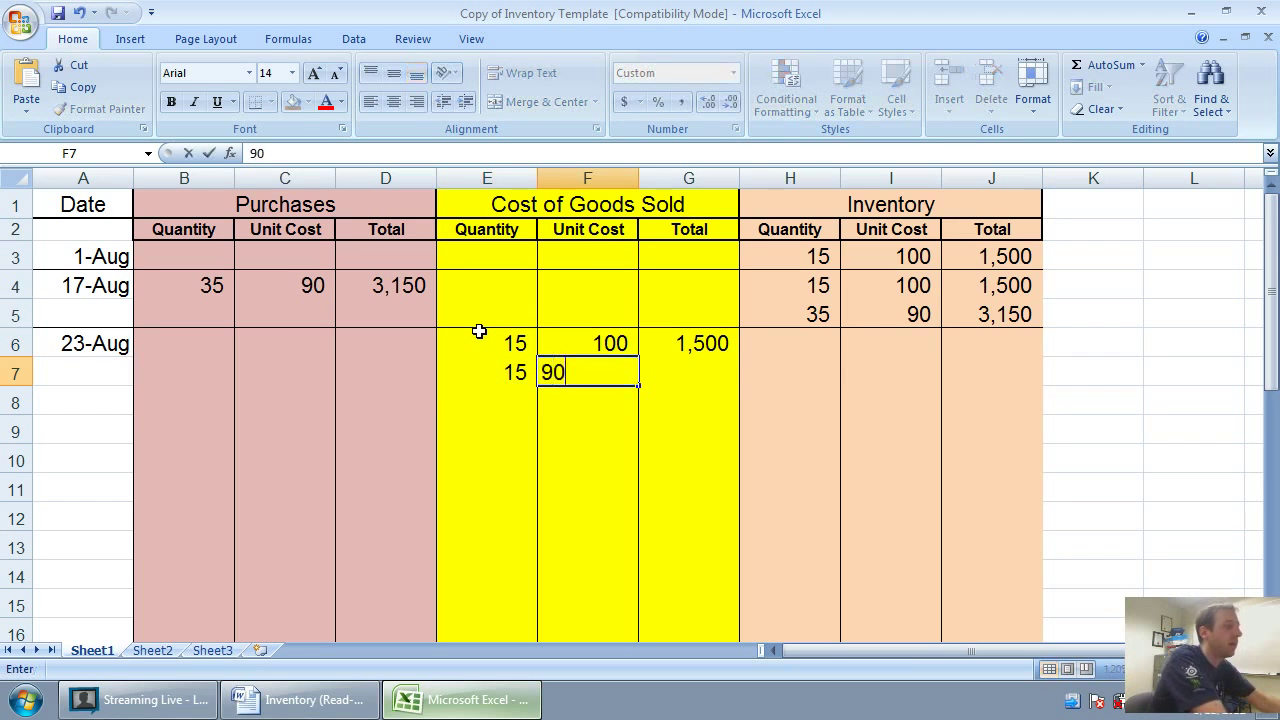
key("Tab")
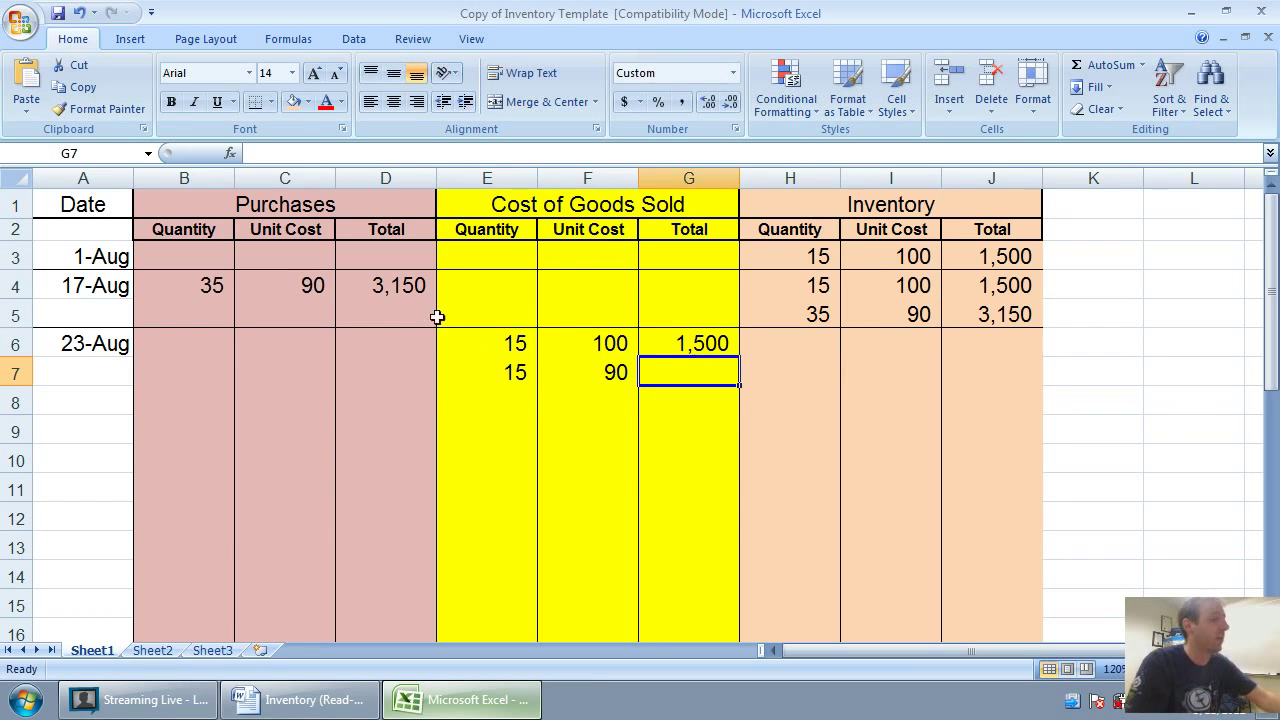
type("=")
left_click(514, 370)
type("*")
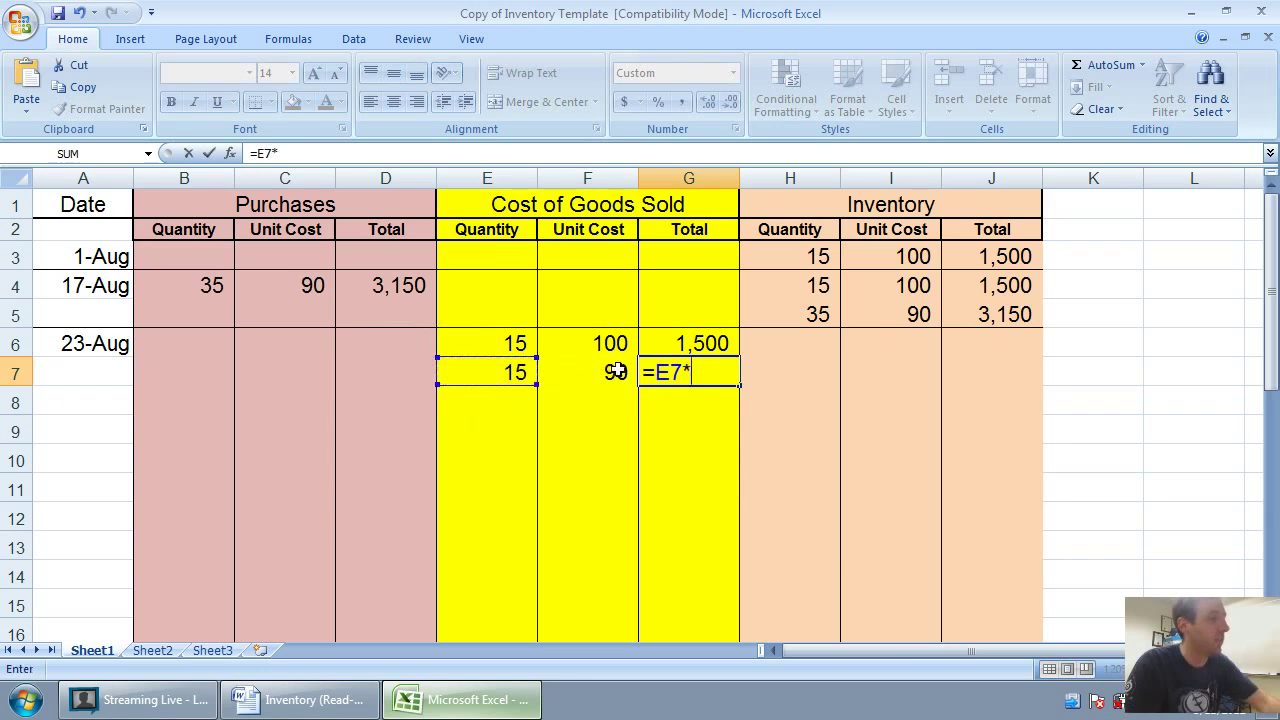
left_click(617, 372)
key("Return")
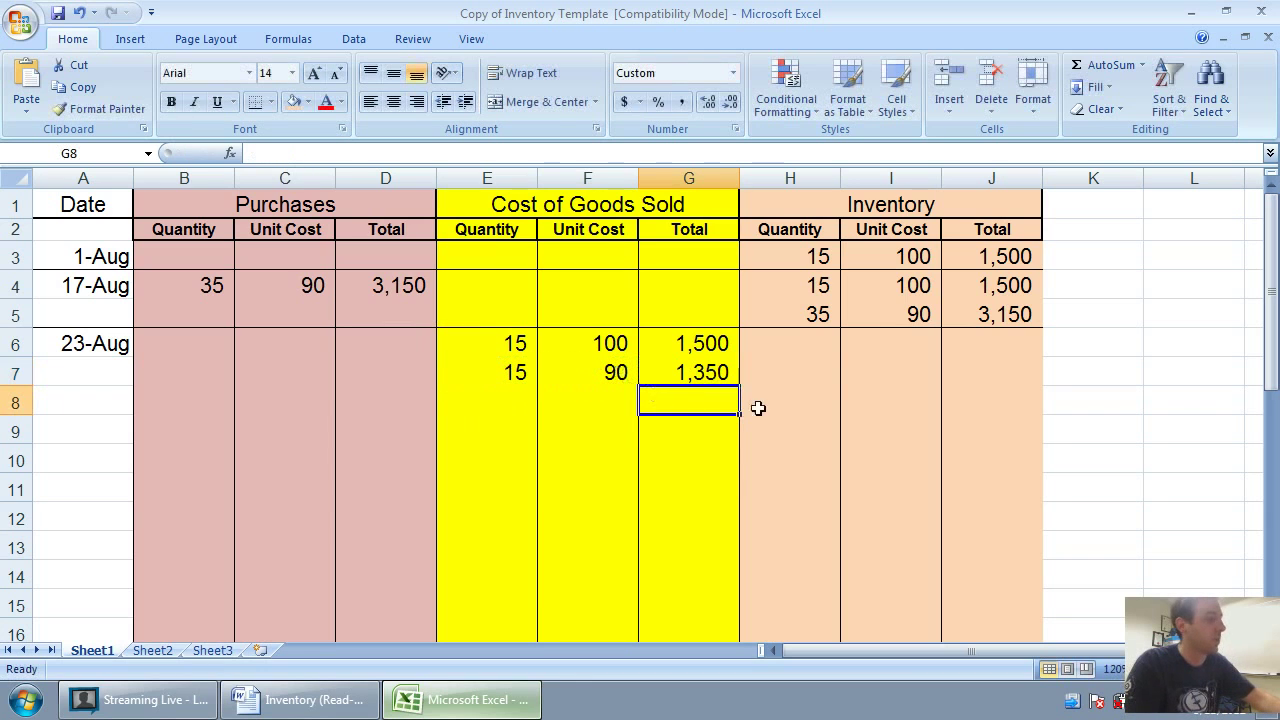
left_click(814, 348)
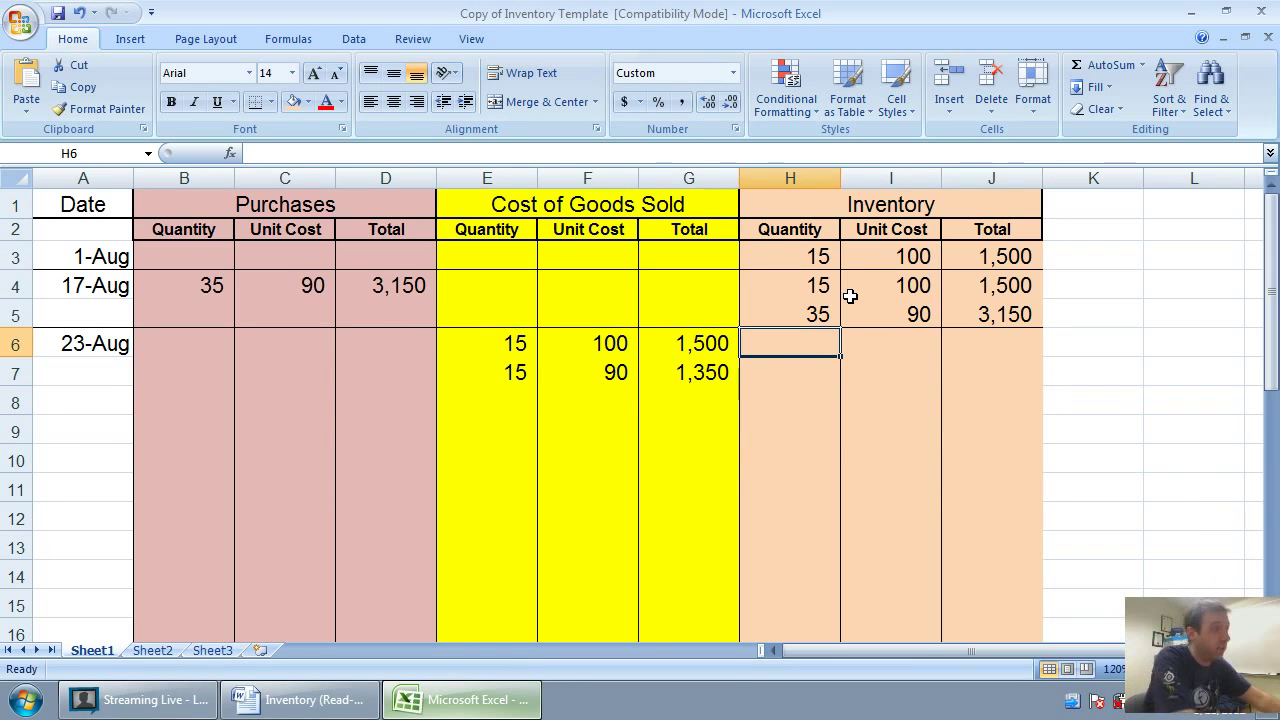
Enter the remaining 23-Aug inventory in H6:J6: 20 units at 90, total 1800.
key("Down")
key("Left")
key("Right")
key("Up")
key("Up")
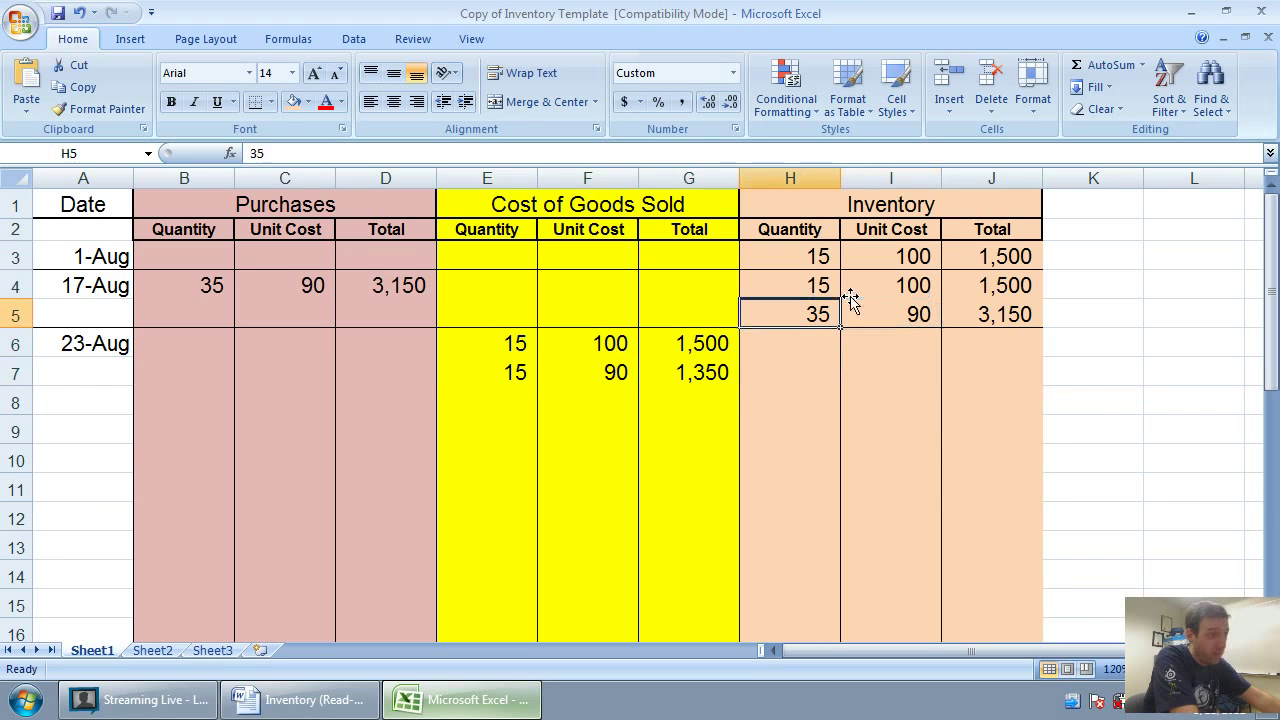
key("Down")
key("Down")
key("Left")
key("Left")
key("Left")
key("Right")
key("Right")
key("Right")
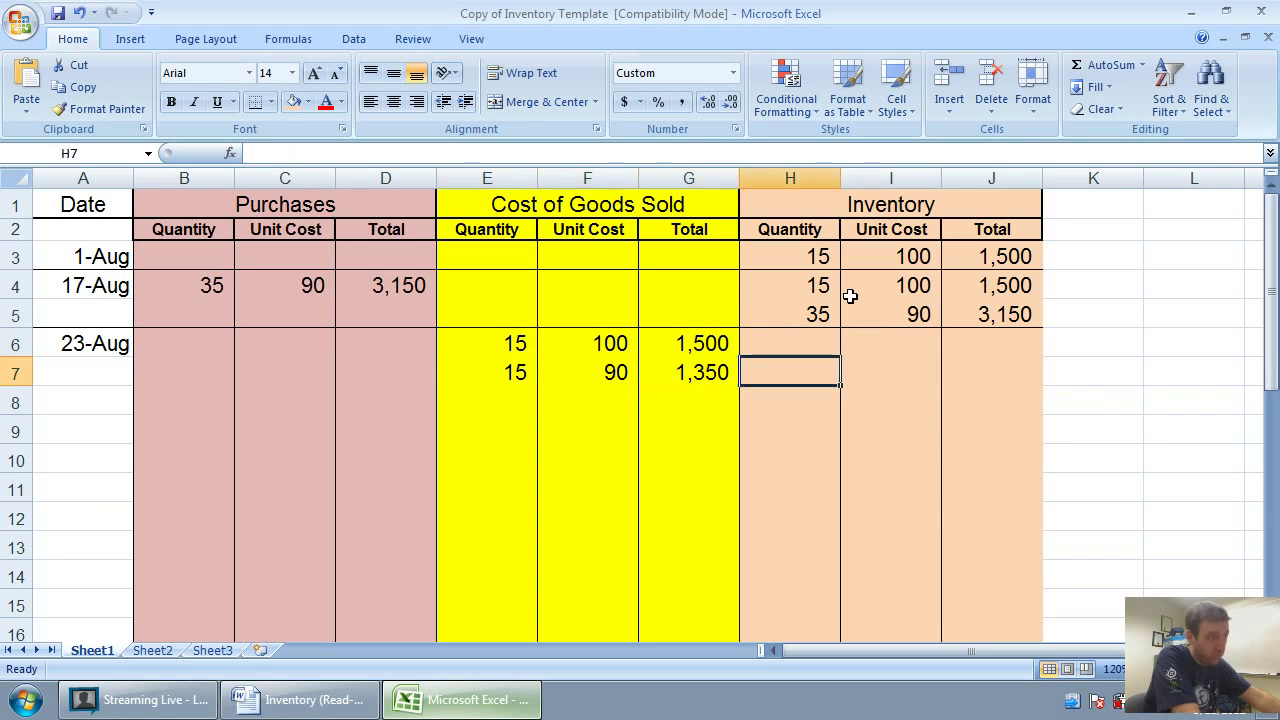
key("Up")
type("20")
key("Tab")
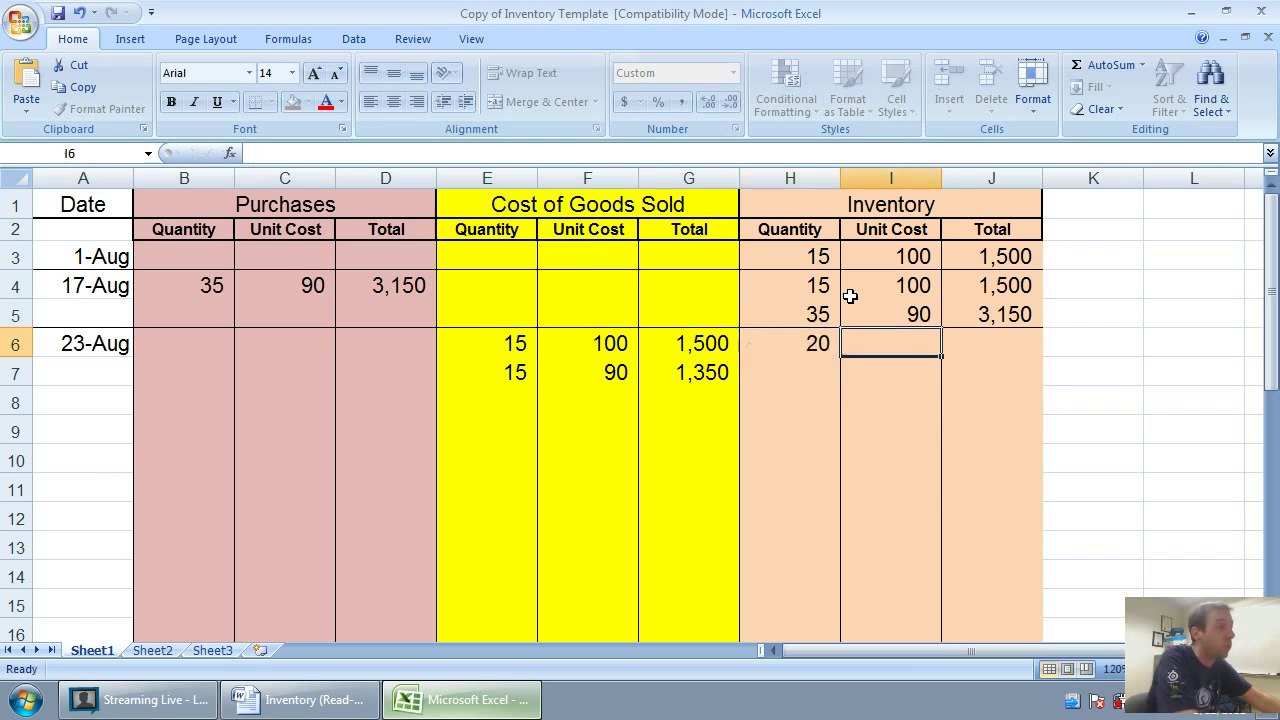
type("90")
key("Tab")
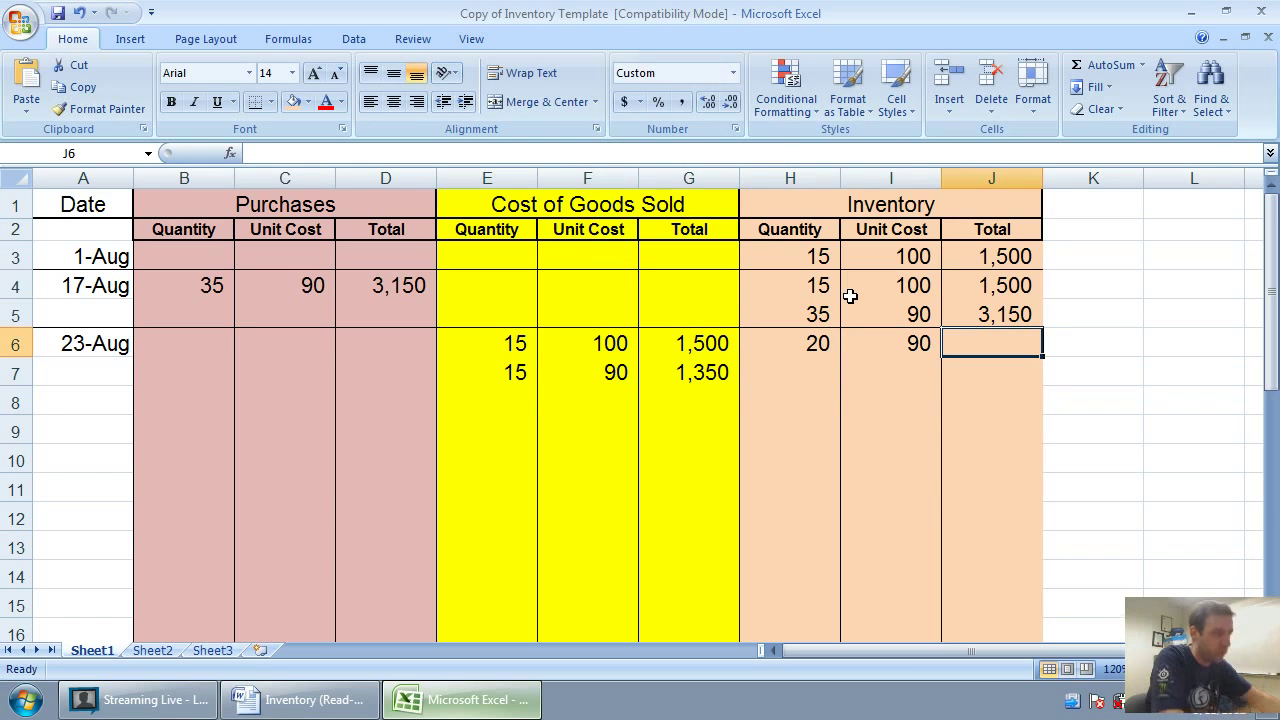
type("1800")
key("Return")
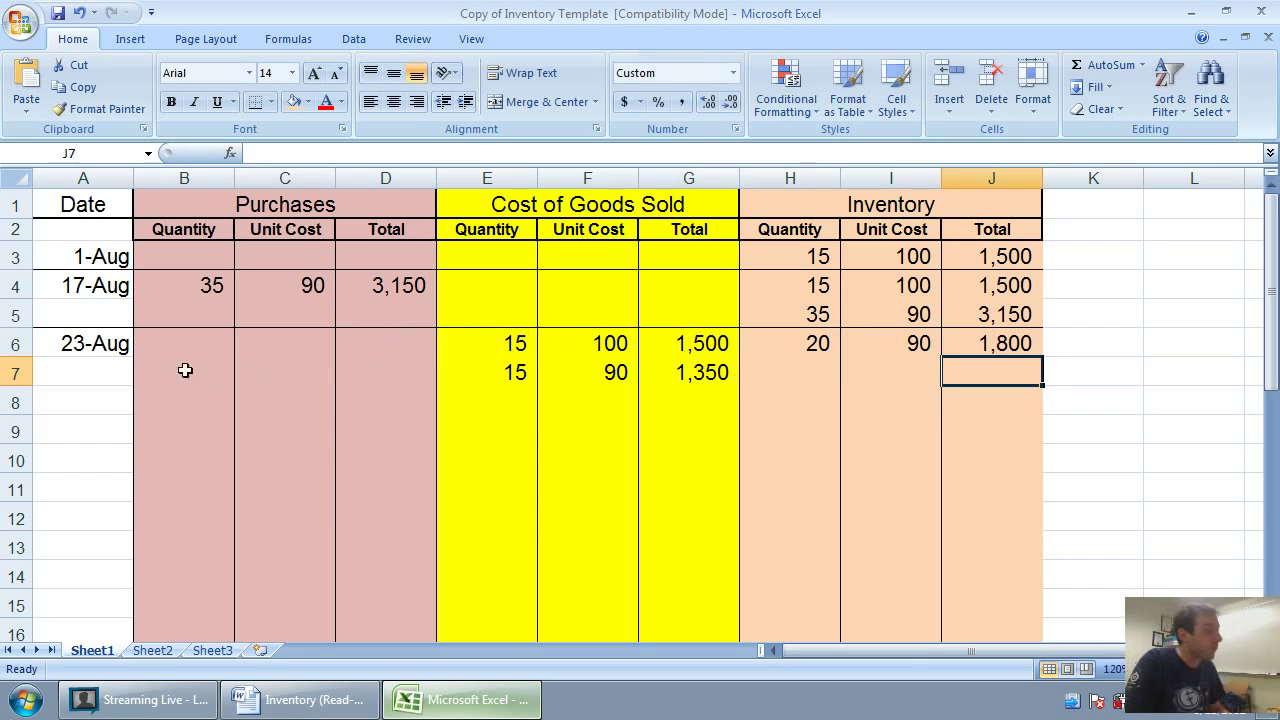
Add a bottom border under row 7 across the table.
left_click_drag(76, 370, 1000, 369)
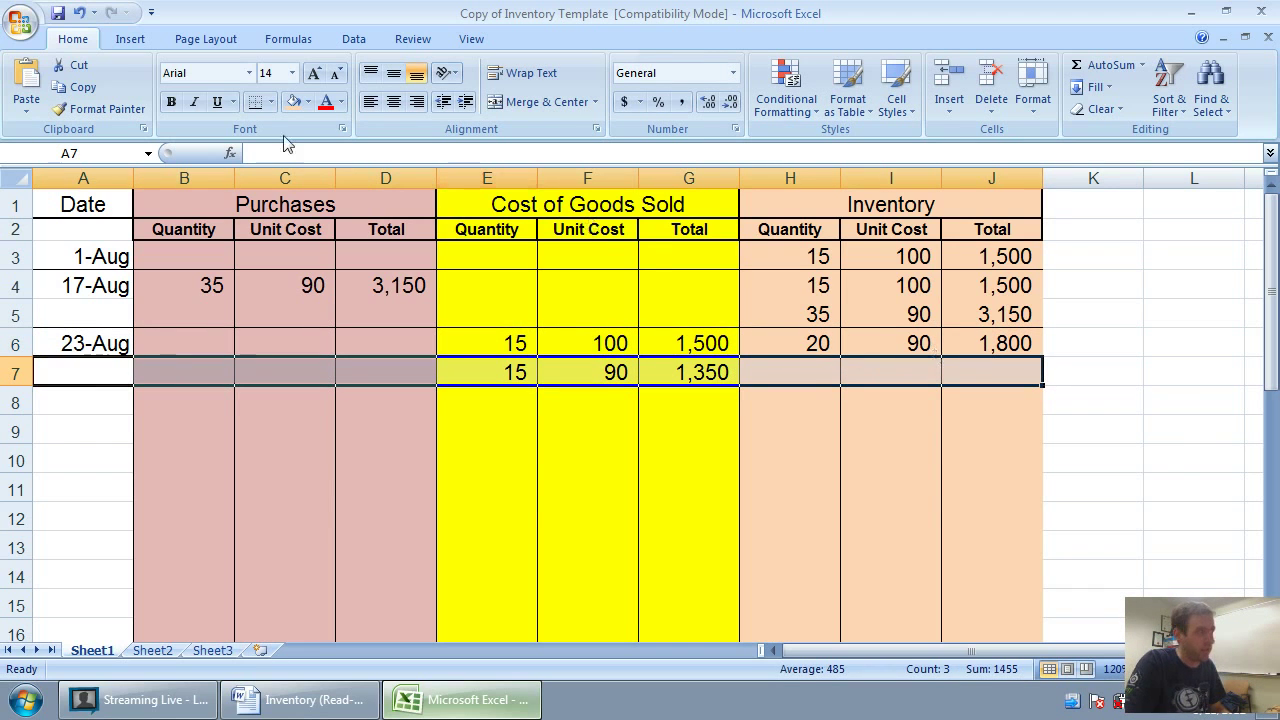
left_click(261, 106)
left_click(791, 427)
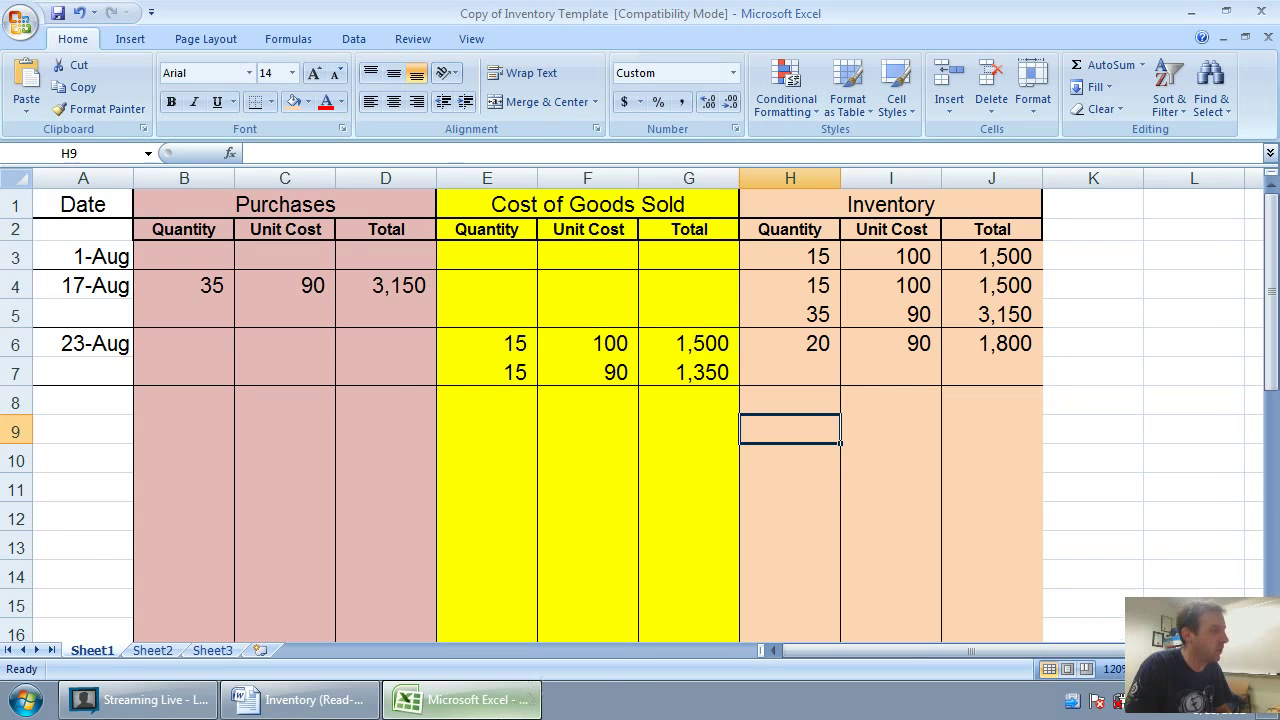
Bring the Word problem forward to read the 25-Aug purchase of 10 units at 87.
left_click(300, 700)
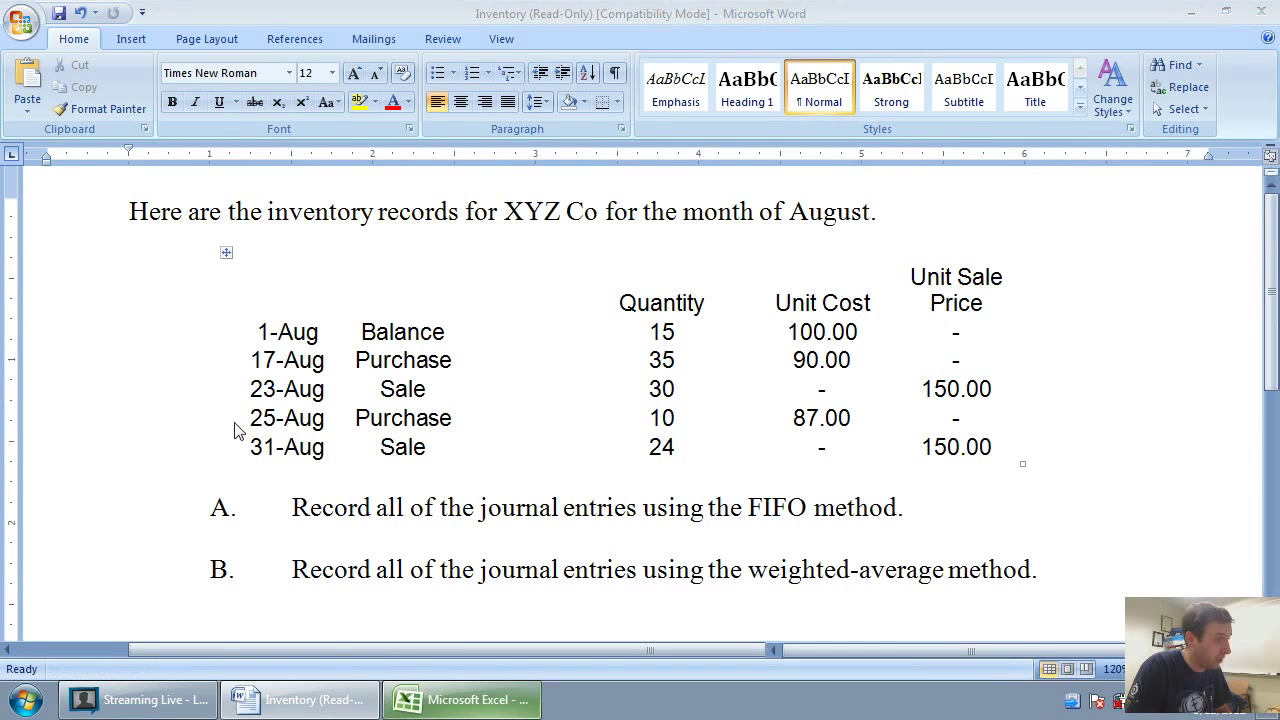
Return to Excel and enter the date August 25 in cell A8.
key("alt+Tab")
type("A")
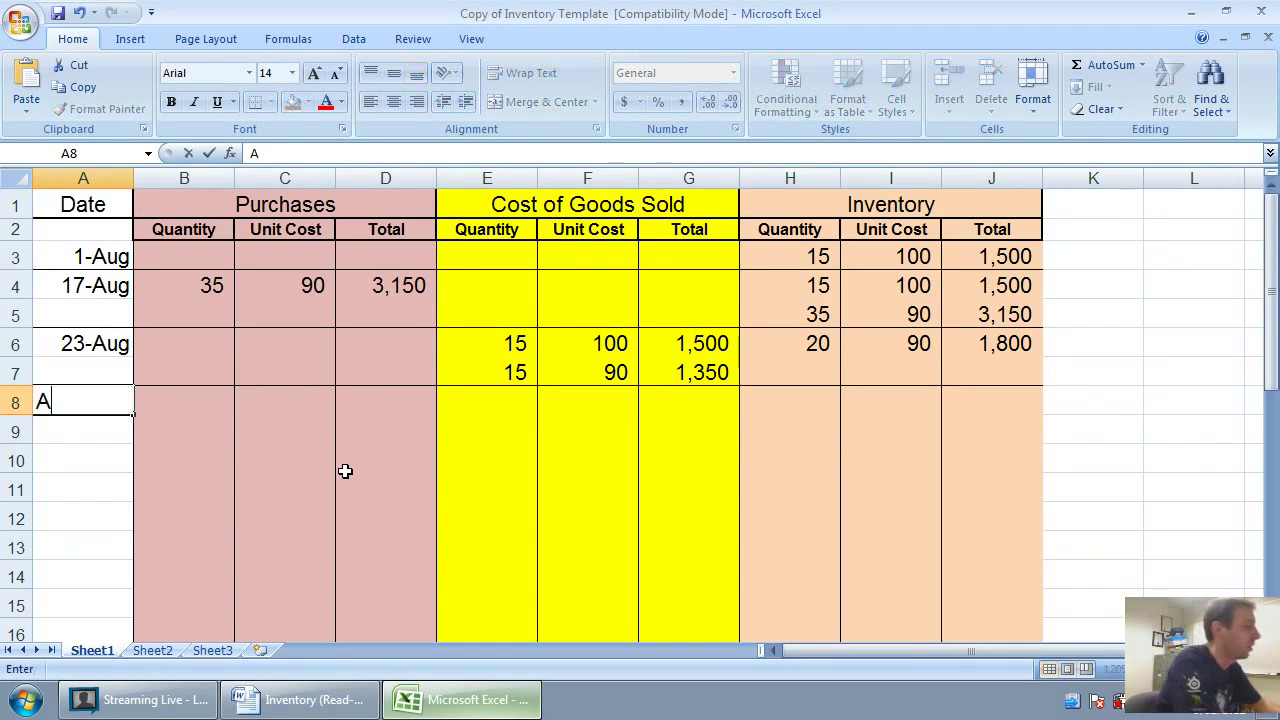
type("ugust 25")
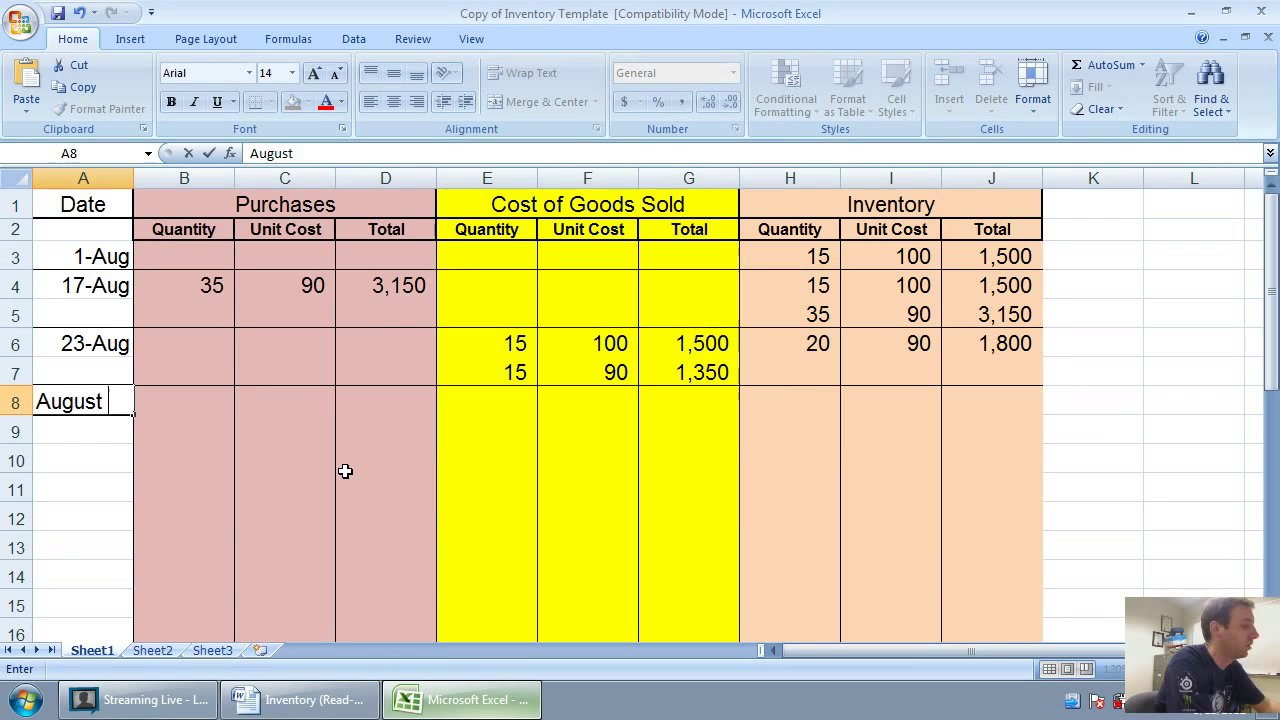
key("Tab")
key("Right")
key("Right")
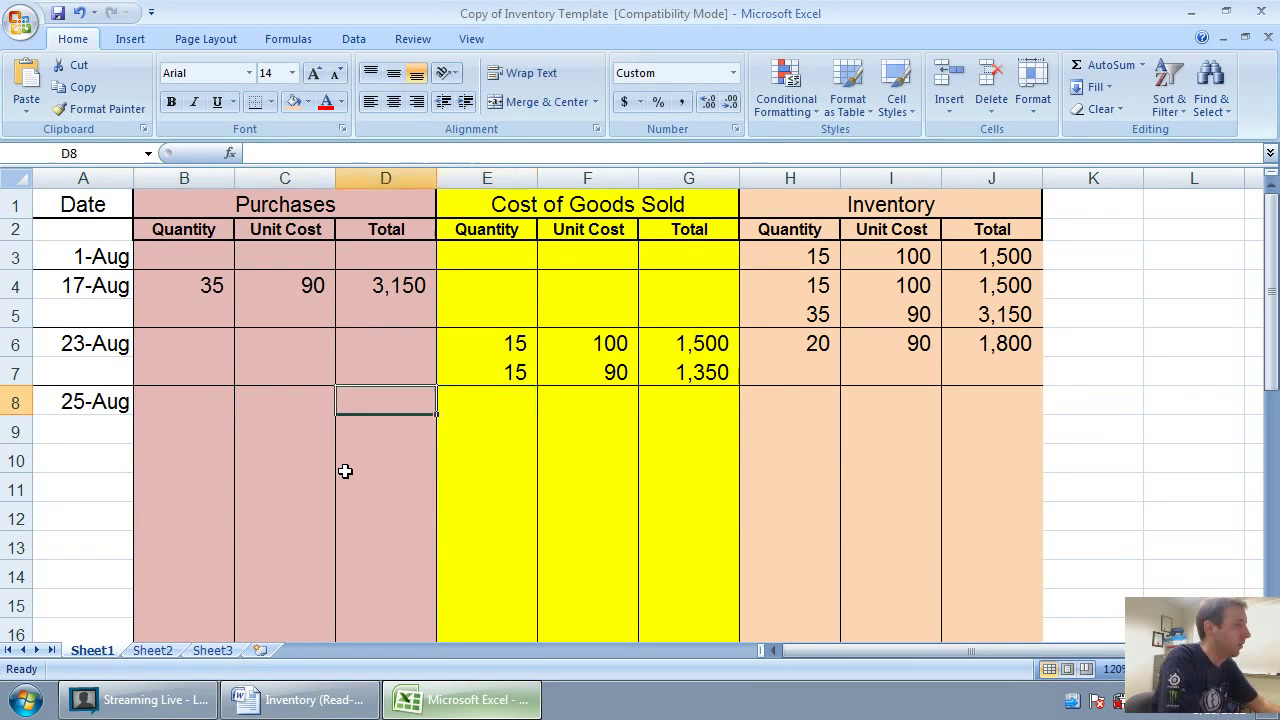
key("Left")
key("Left")
Record the 25-Aug purchase in B8:D8: 10 units at 87, total 870.
left_click(300, 700)
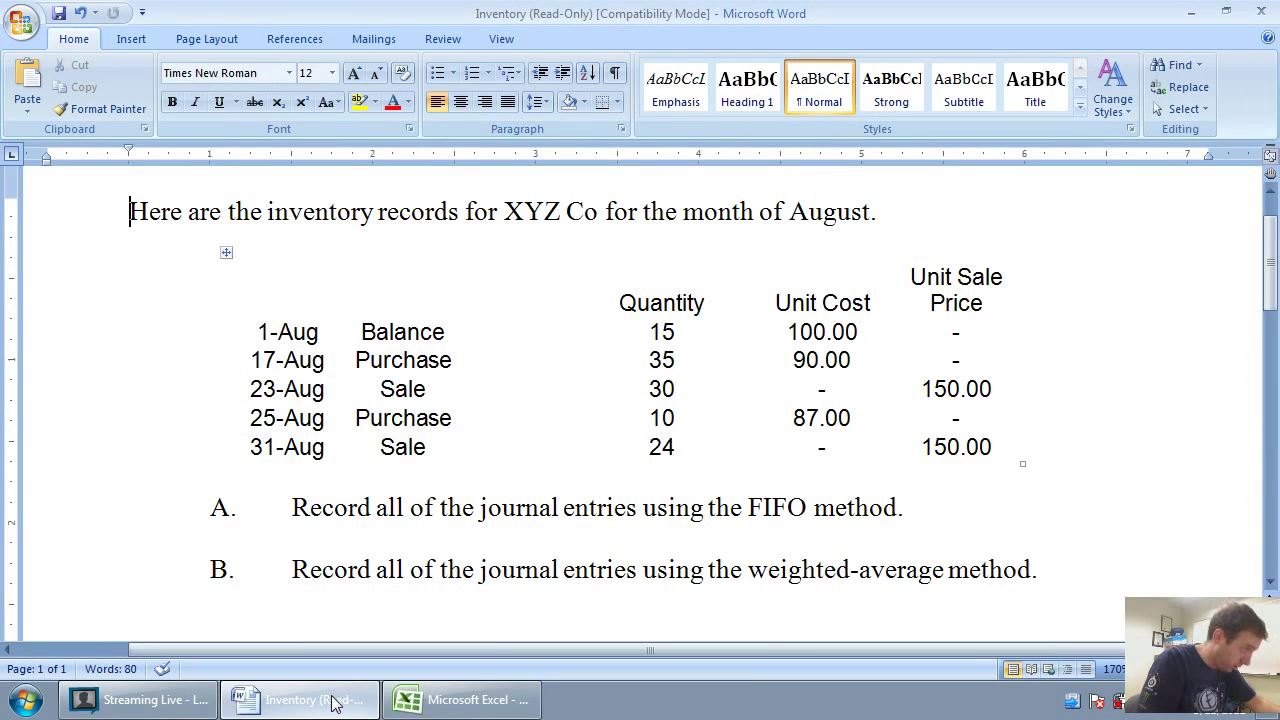
left_click(330, 700)
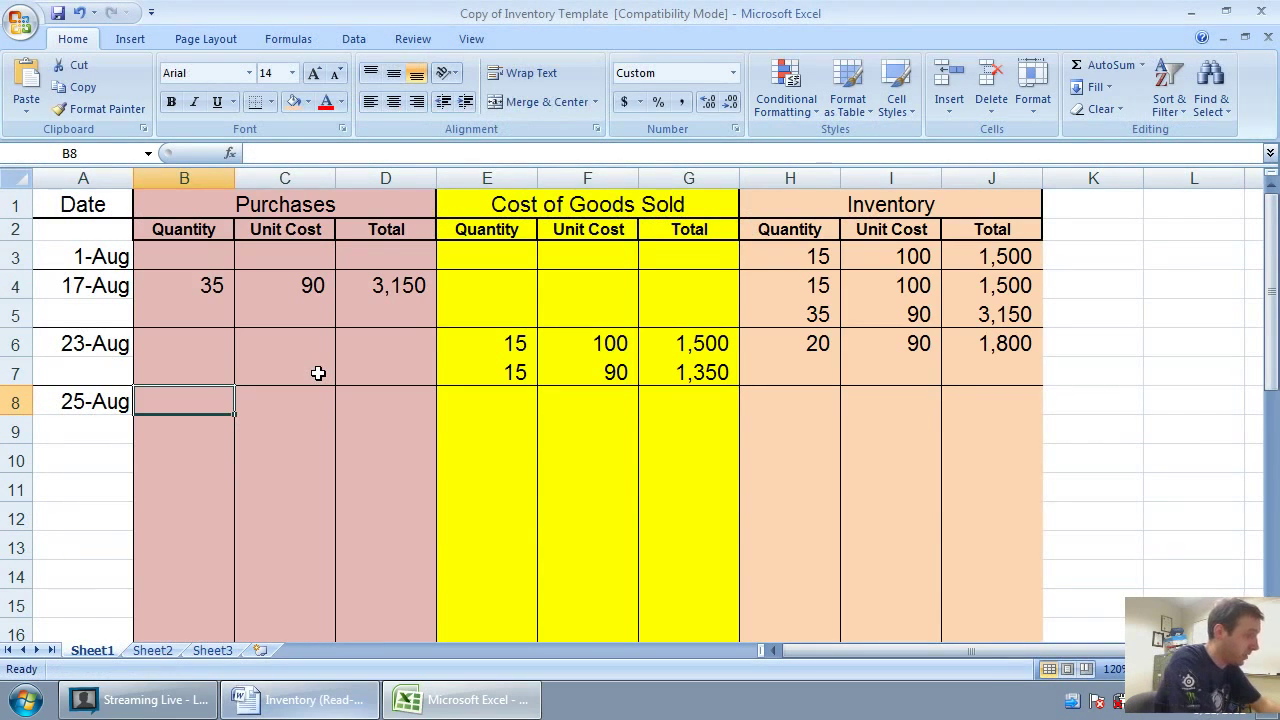
type("10")
key("Tab")
type("87")
key("Tab")
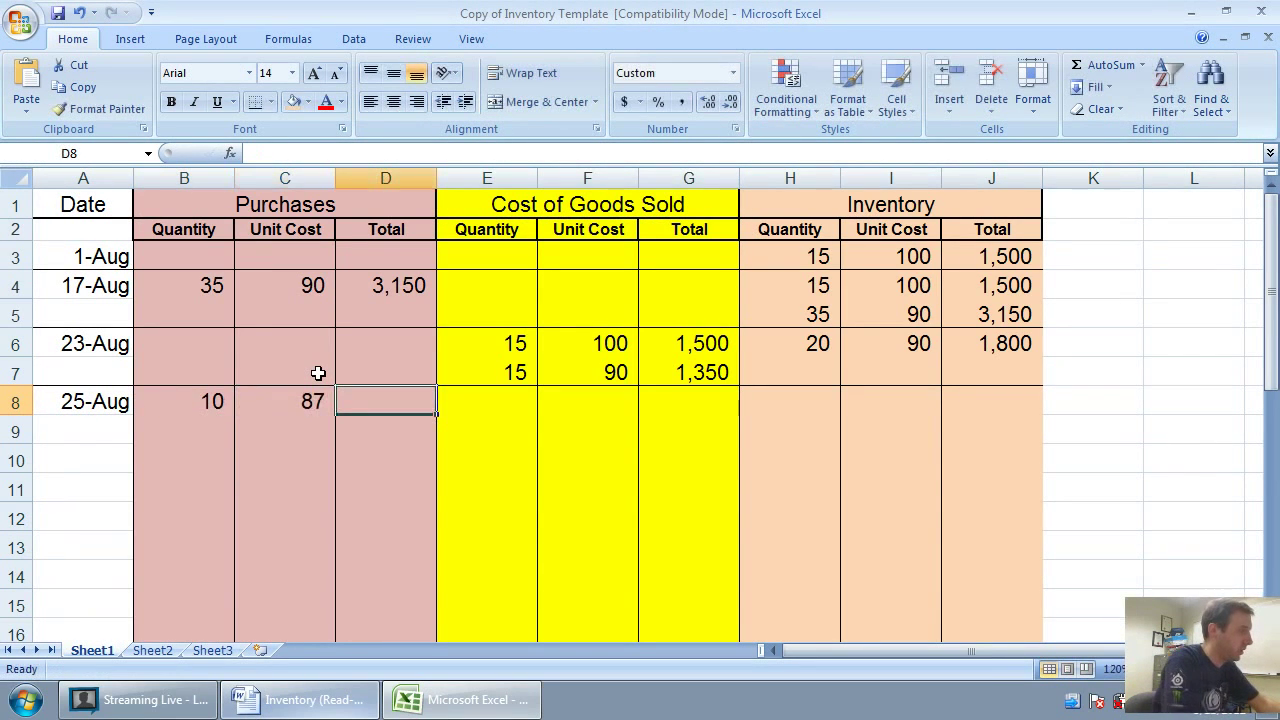
type("870")
key("Tab")
key("Tab")
key("Tab")
key("Tab")
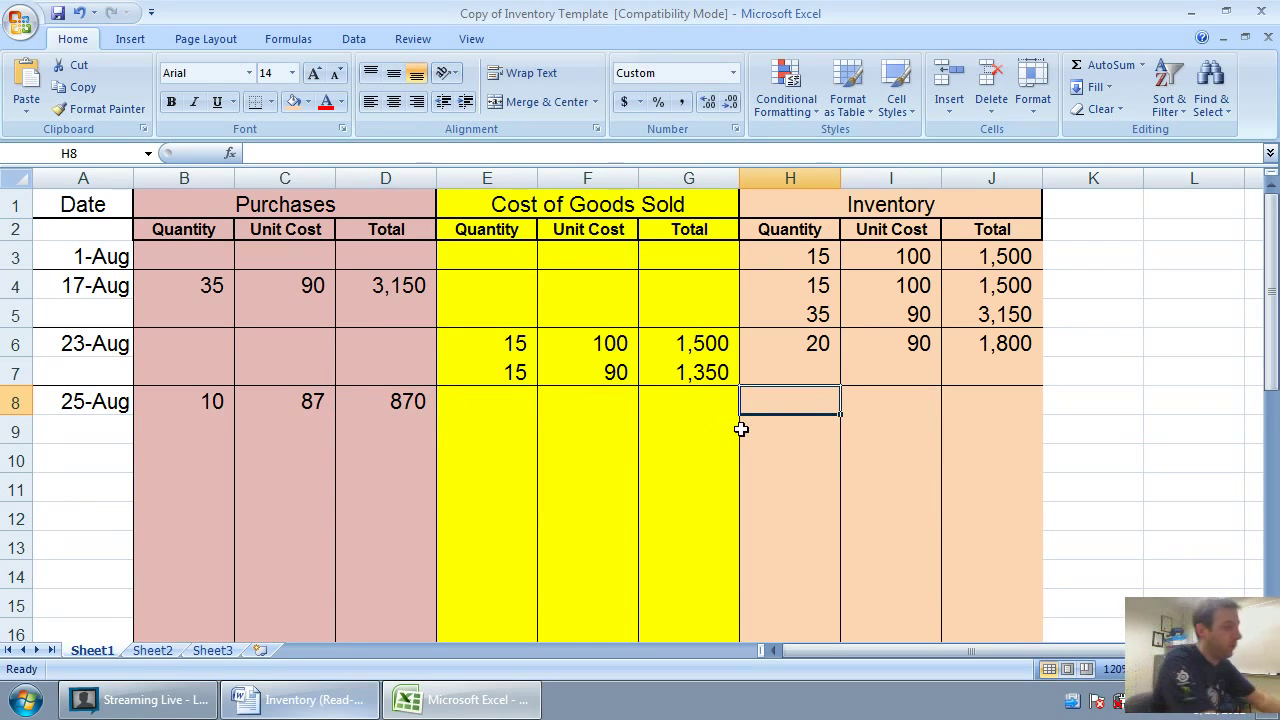
Enter 20 at 90 (1,800) in H8:J8 and 10 at 87 (870) in H9:J9.
type("20")
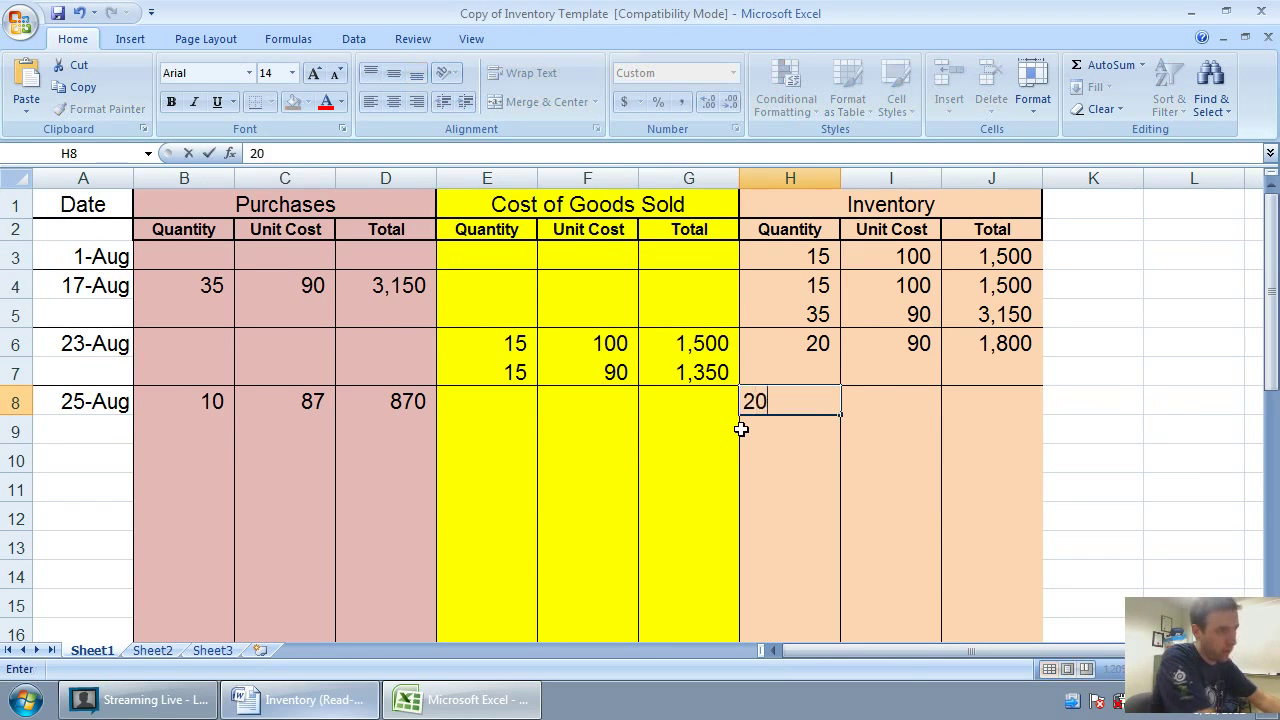
key("Tab")
type("90")
key("Tab")
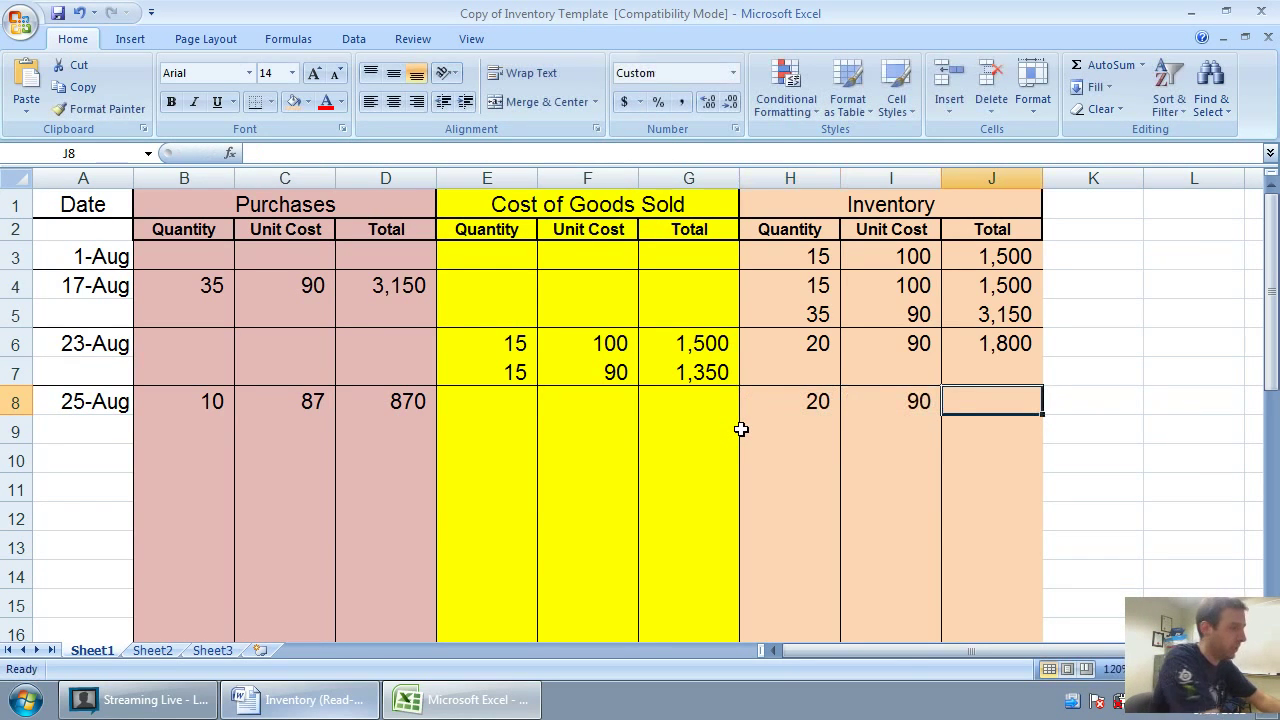
type("1,800")
key("Return")
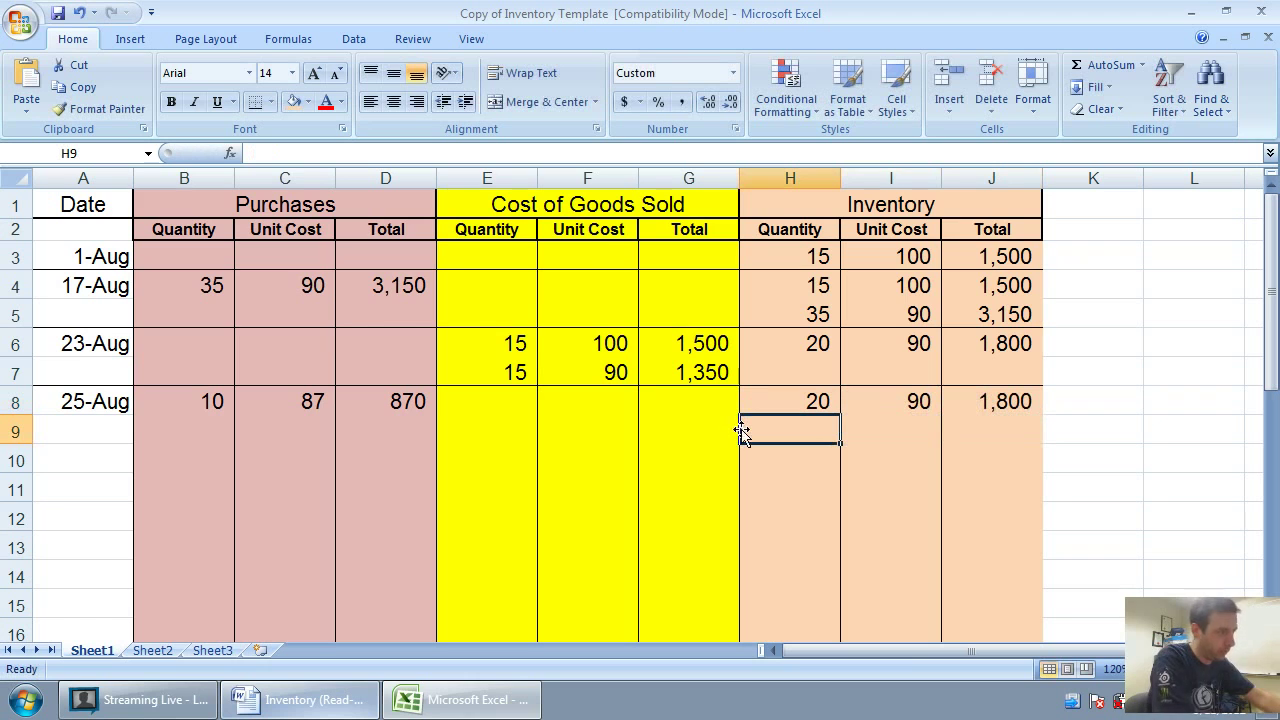
type("10")
key("Tab")
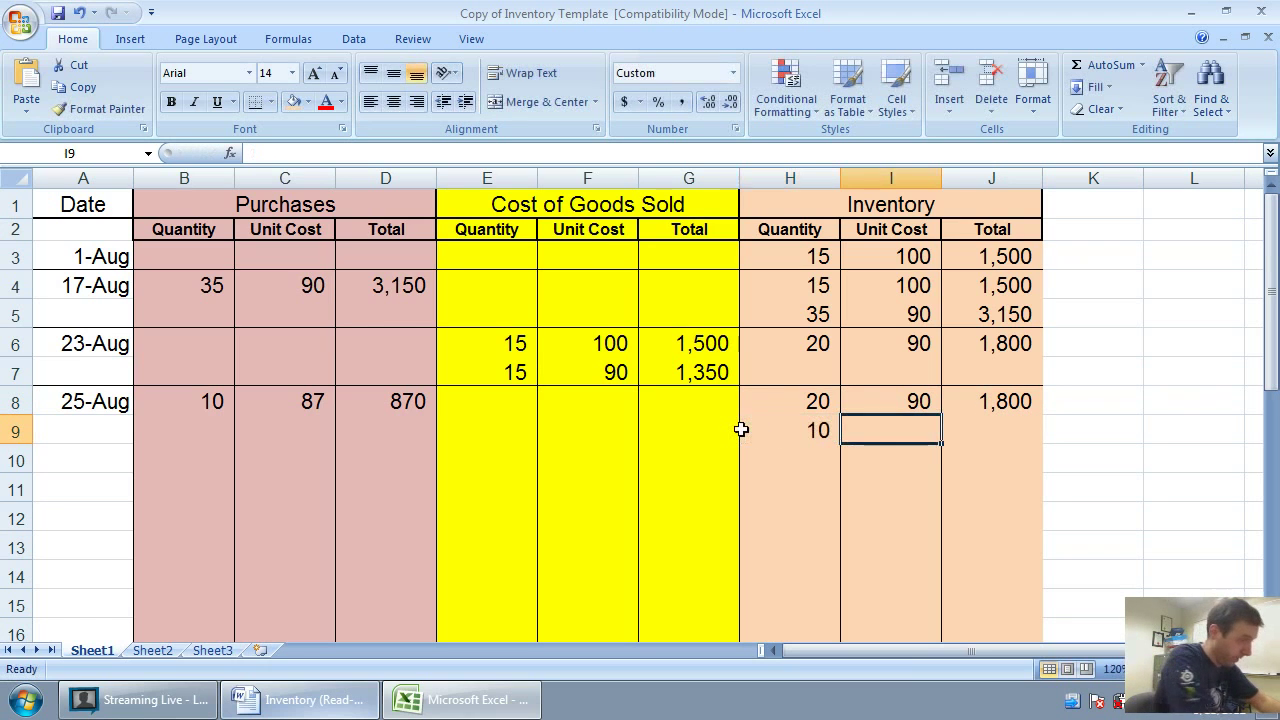
type("87")
key("Tab")
type("870")
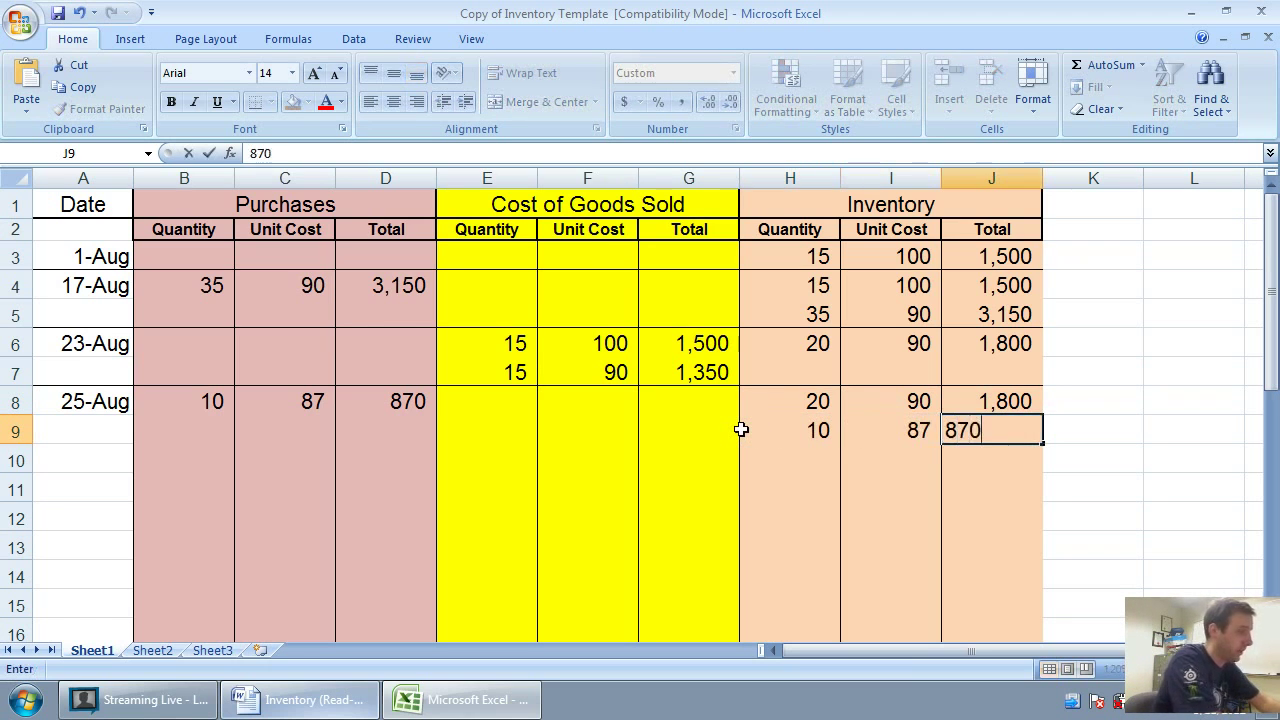
key("Return")
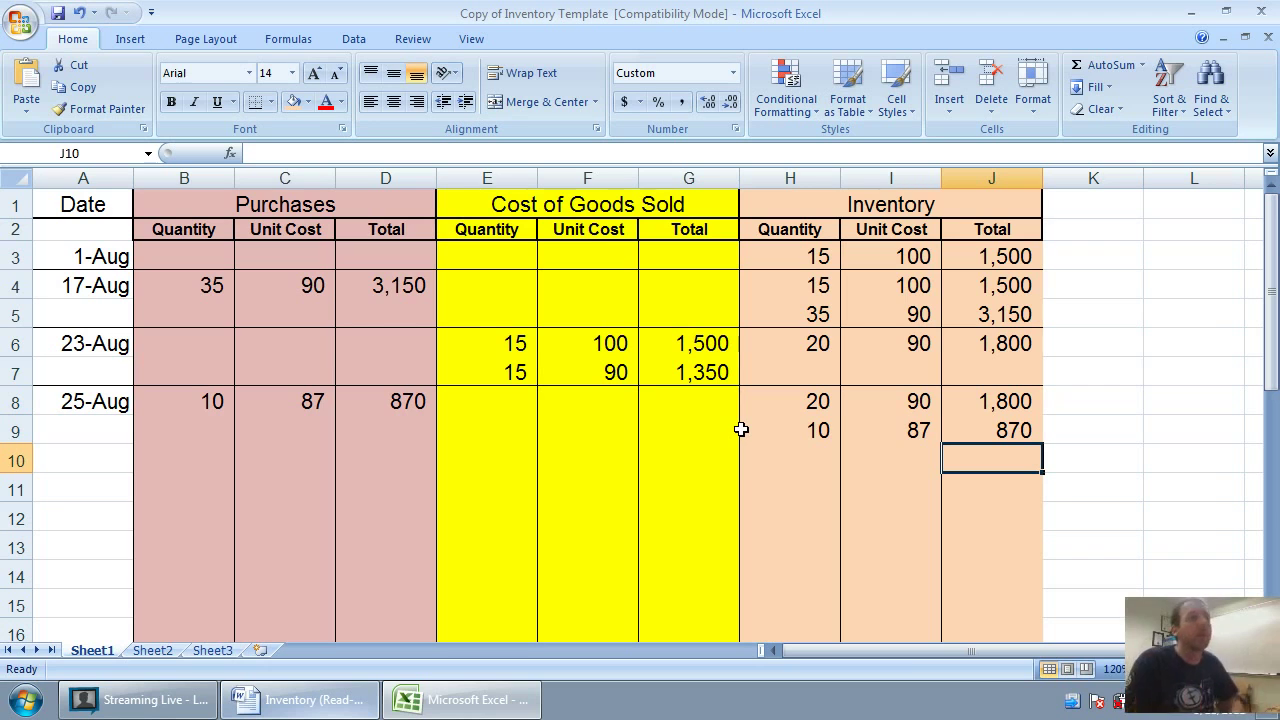
Add a bottom border under row 9 of the inventory table.
left_click_drag(55, 430, 965, 432)
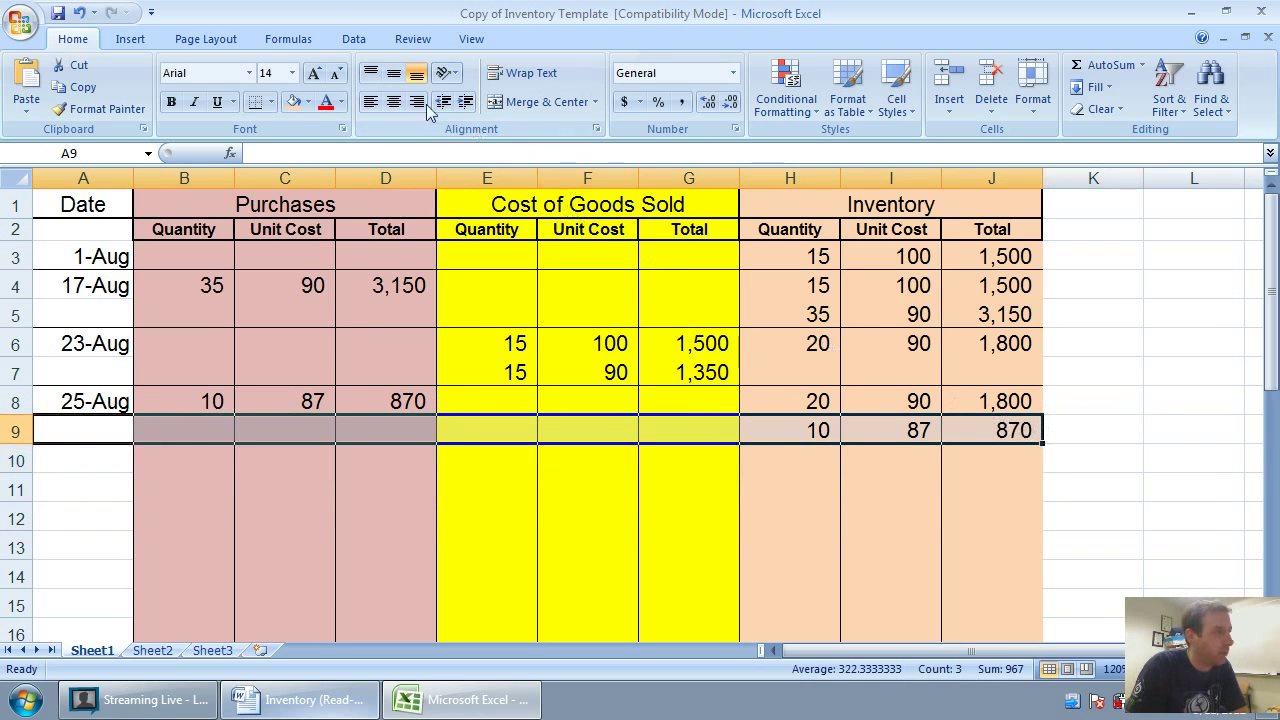
left_click(256, 102)
left_click(385, 458)
left_click(100, 460)
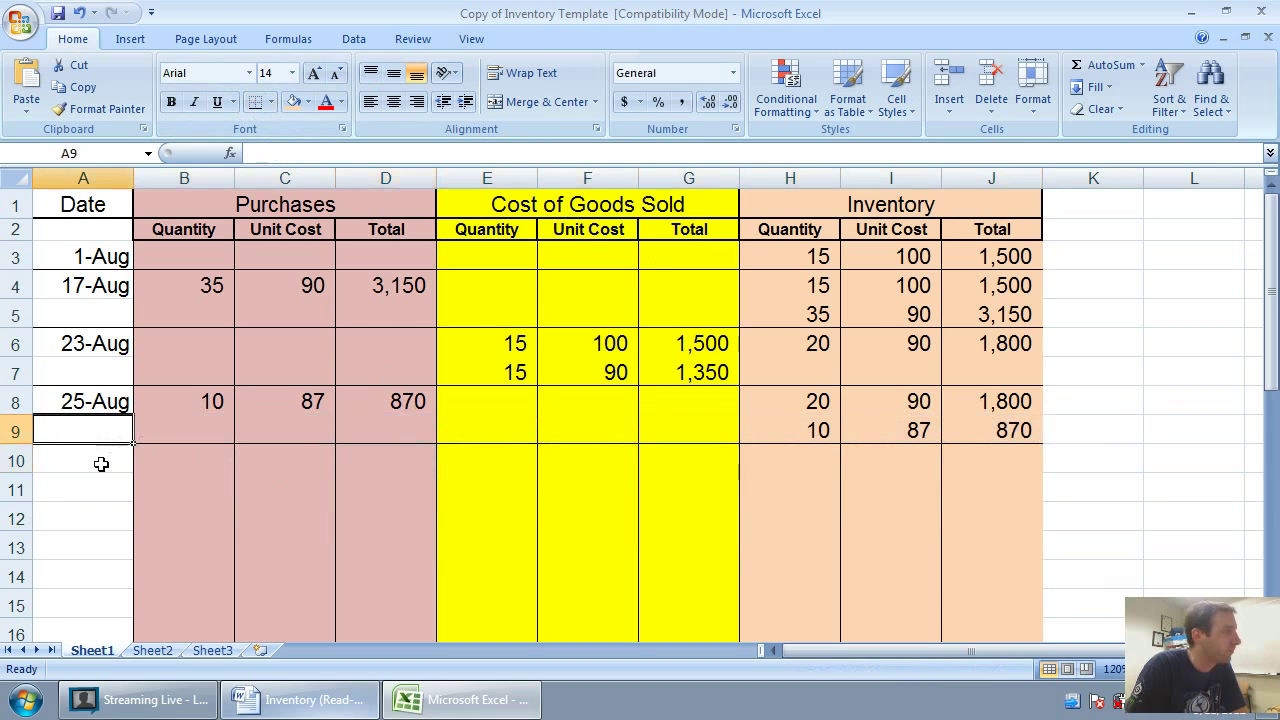
Enter the date August 31 in the next row of the record.
left_click(471, 700)
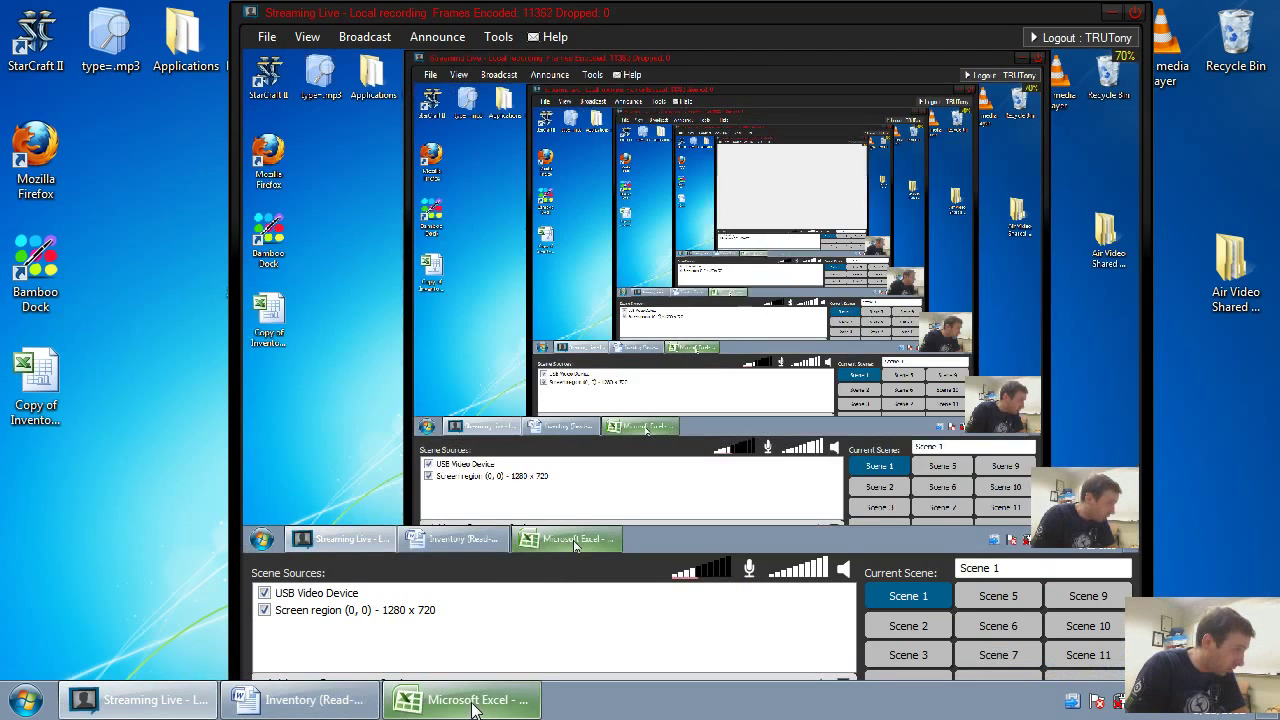
left_click(471, 700)
left_click(270, 700)
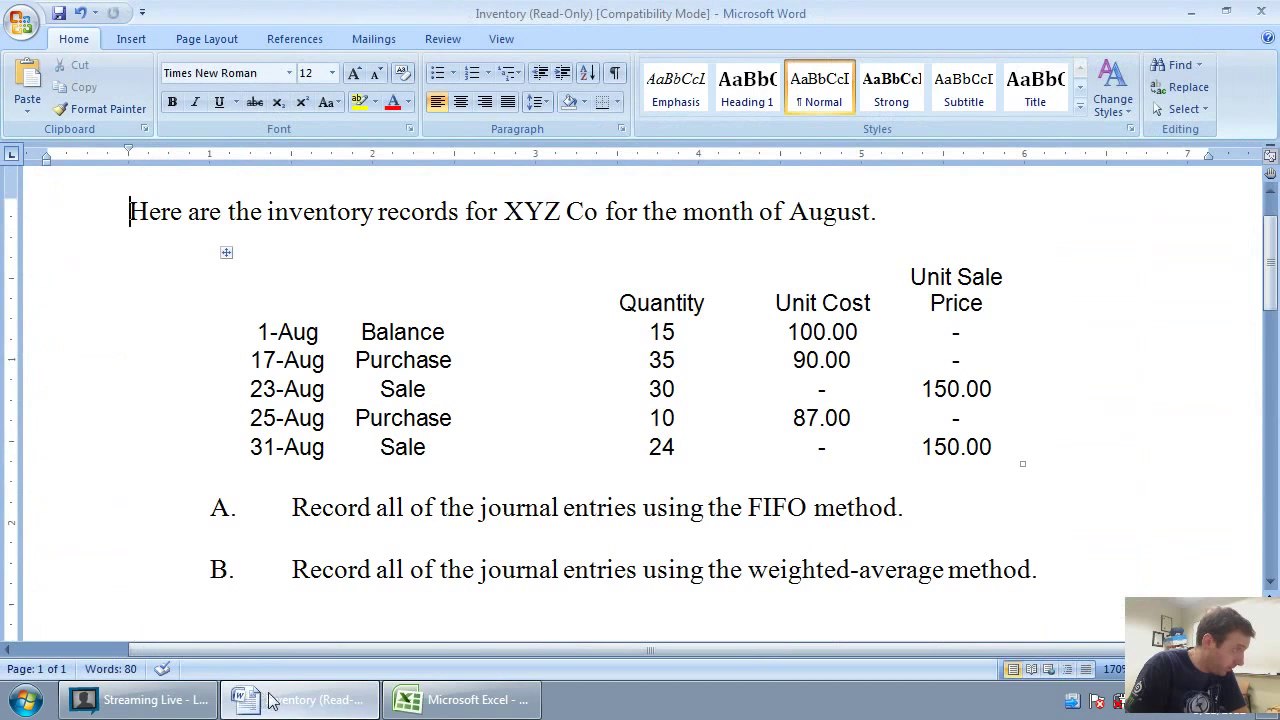
key("alt+Tab")
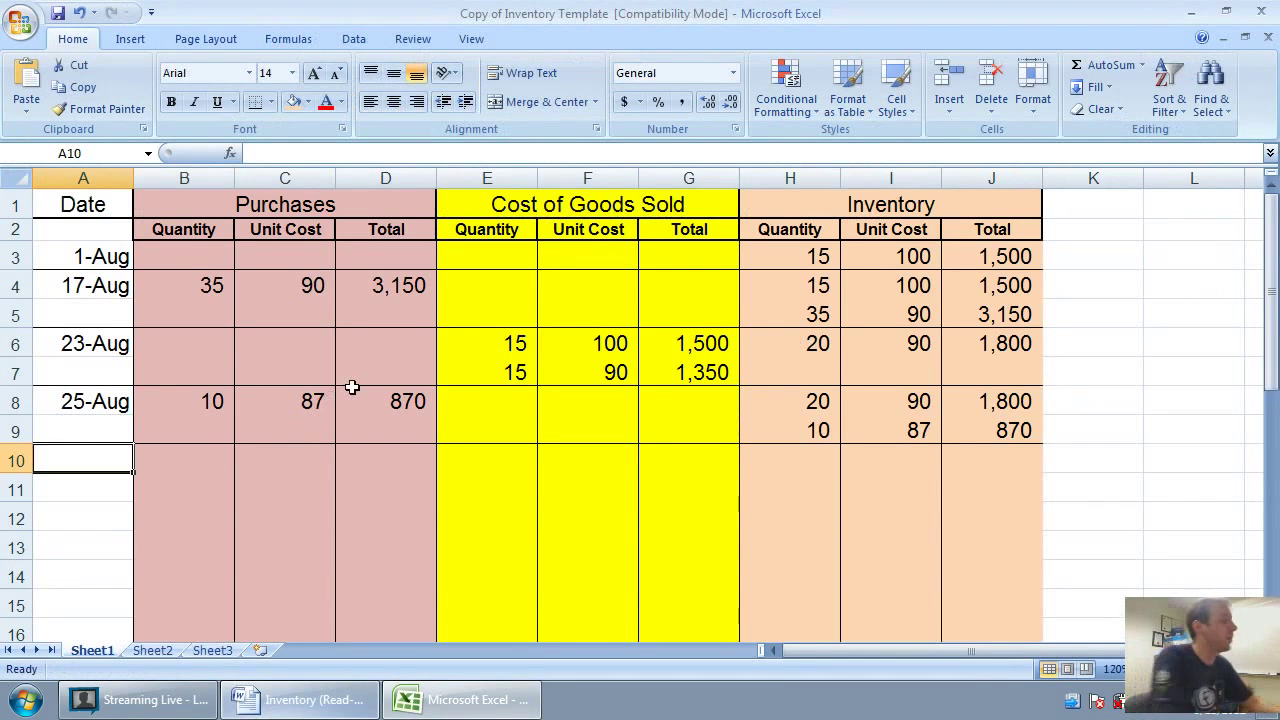
type("August")
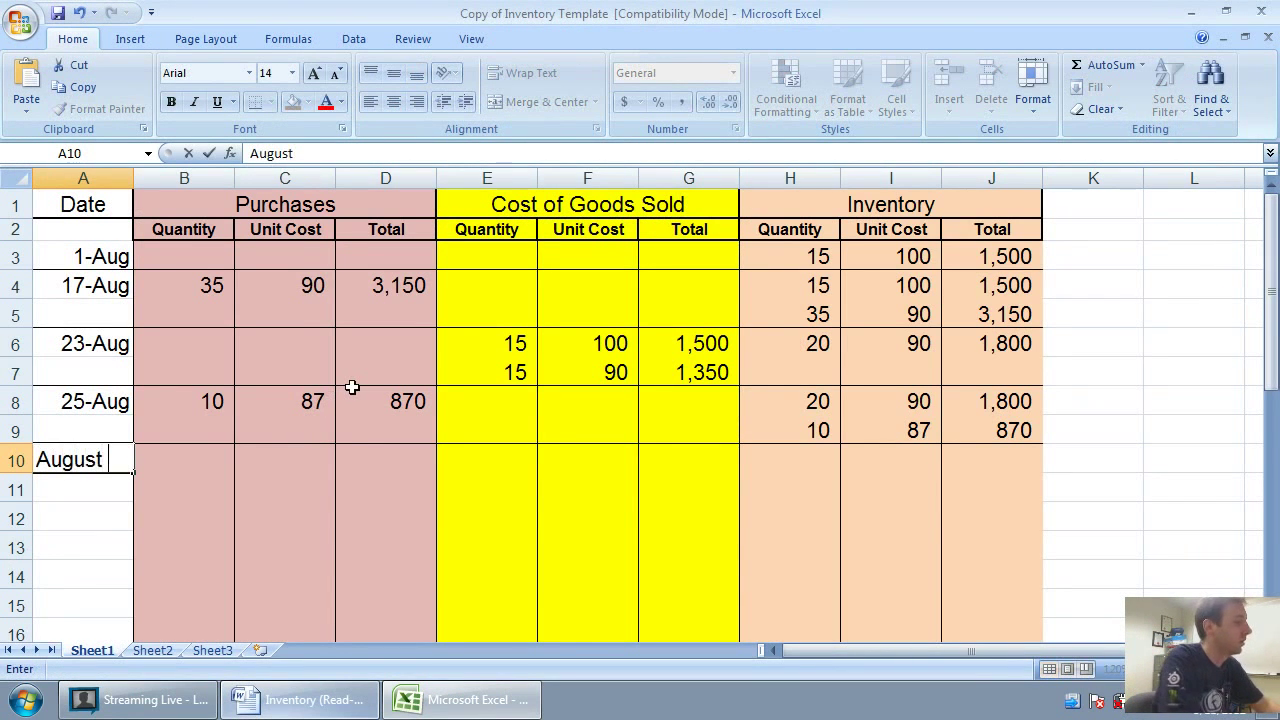
type(" 31")
key("Tab")
key("Tab")
key("Tab")
key("Tab")
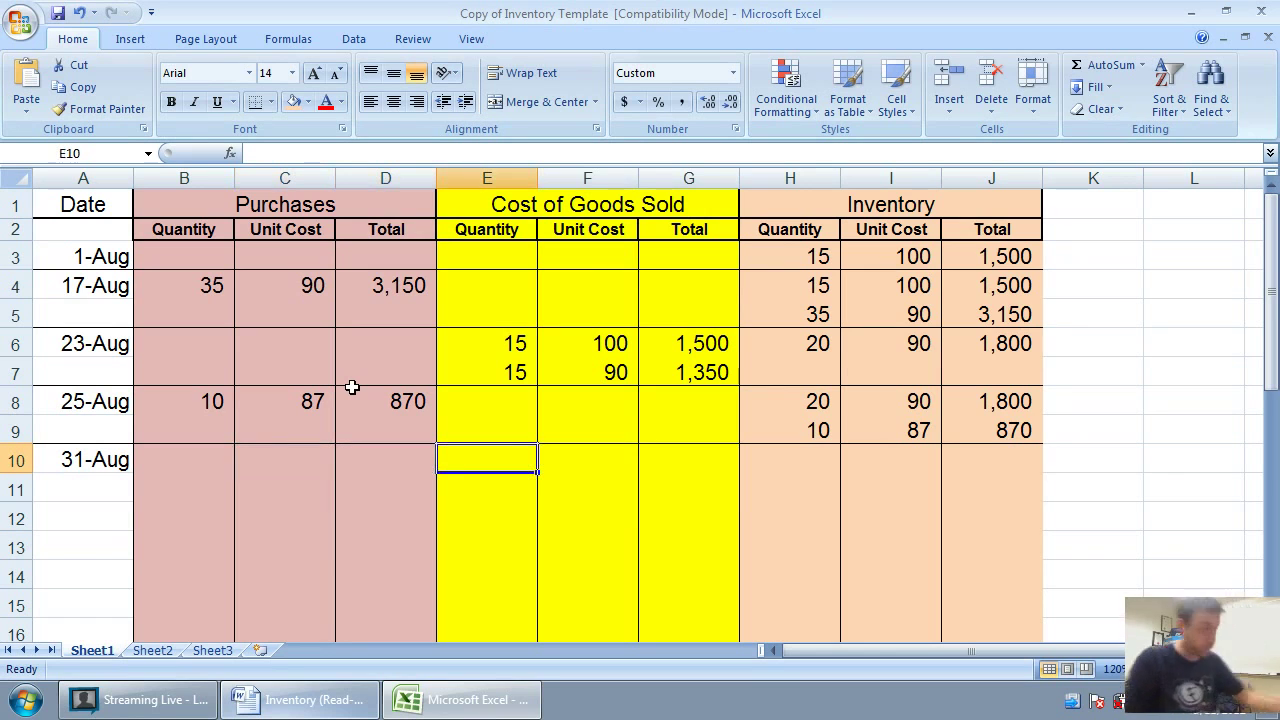
Check the Aug 31 sale in the Word problem, then return to the sold-quantity cell.
left_click(250, 699)
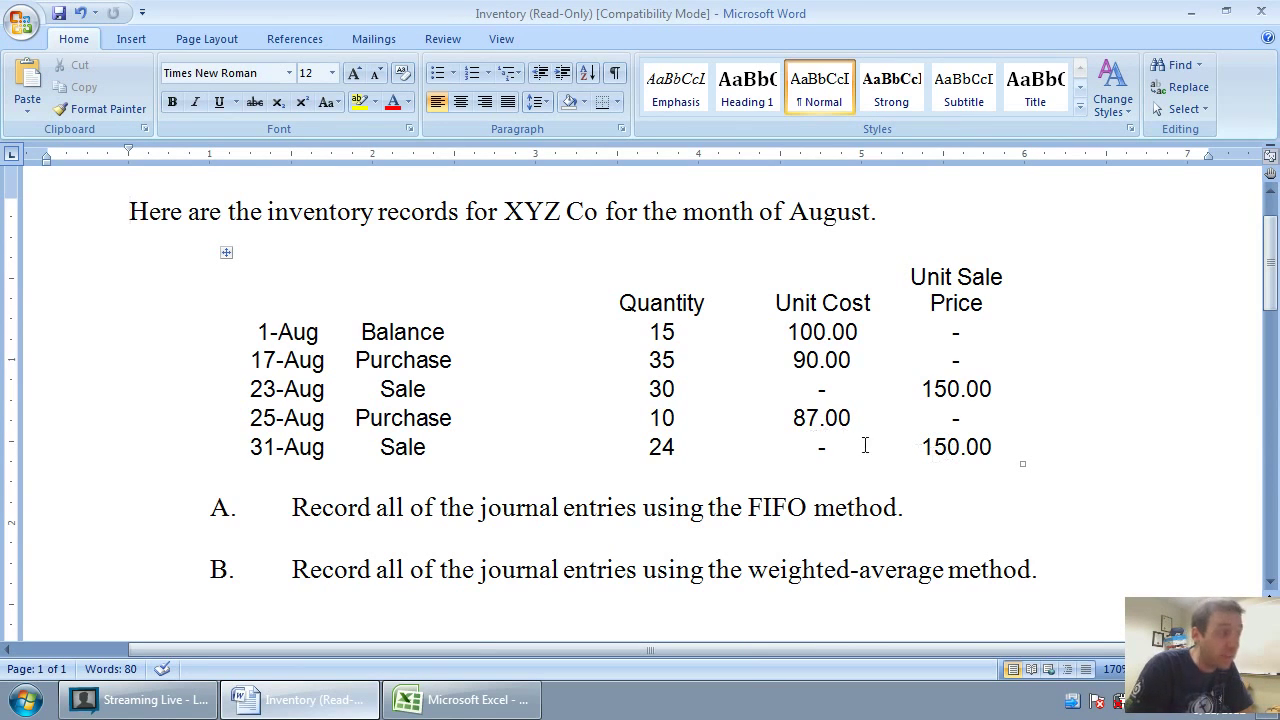
left_click_drag(925, 308, 966, 447)
left_click(460, 700)
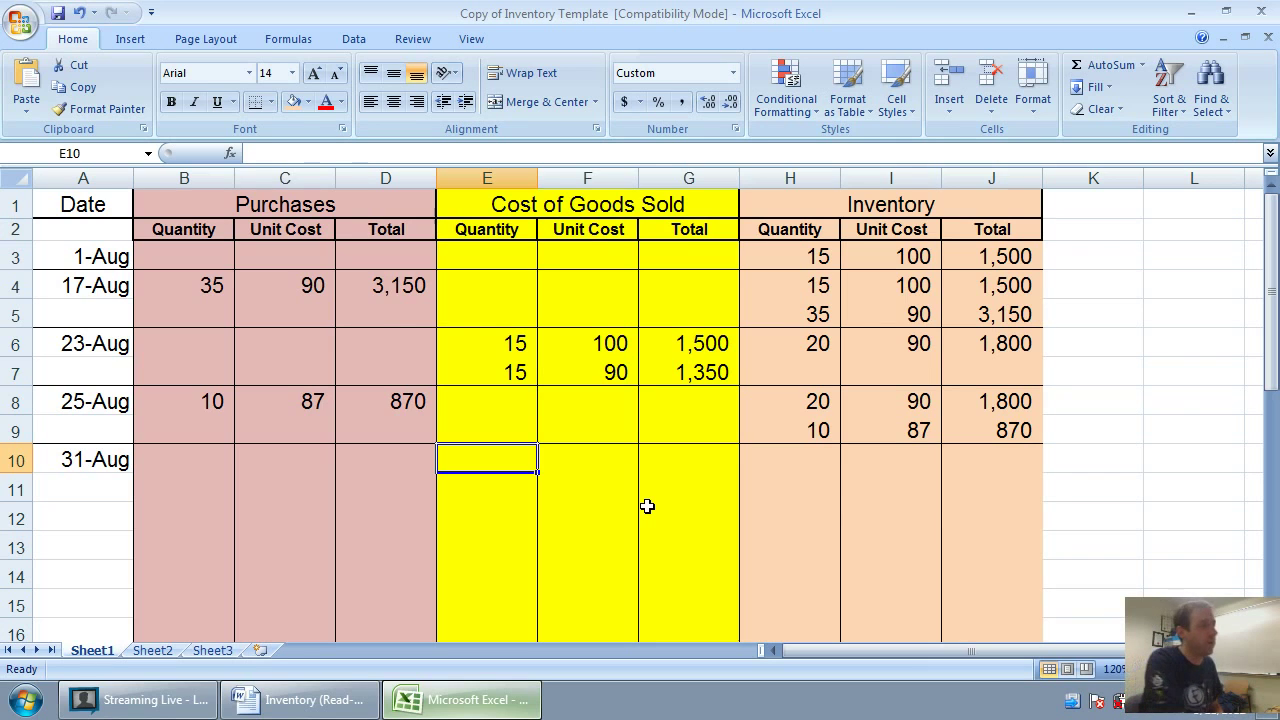
key("Right")
key("Right")
key("Right")
key("Up")
key("Up")
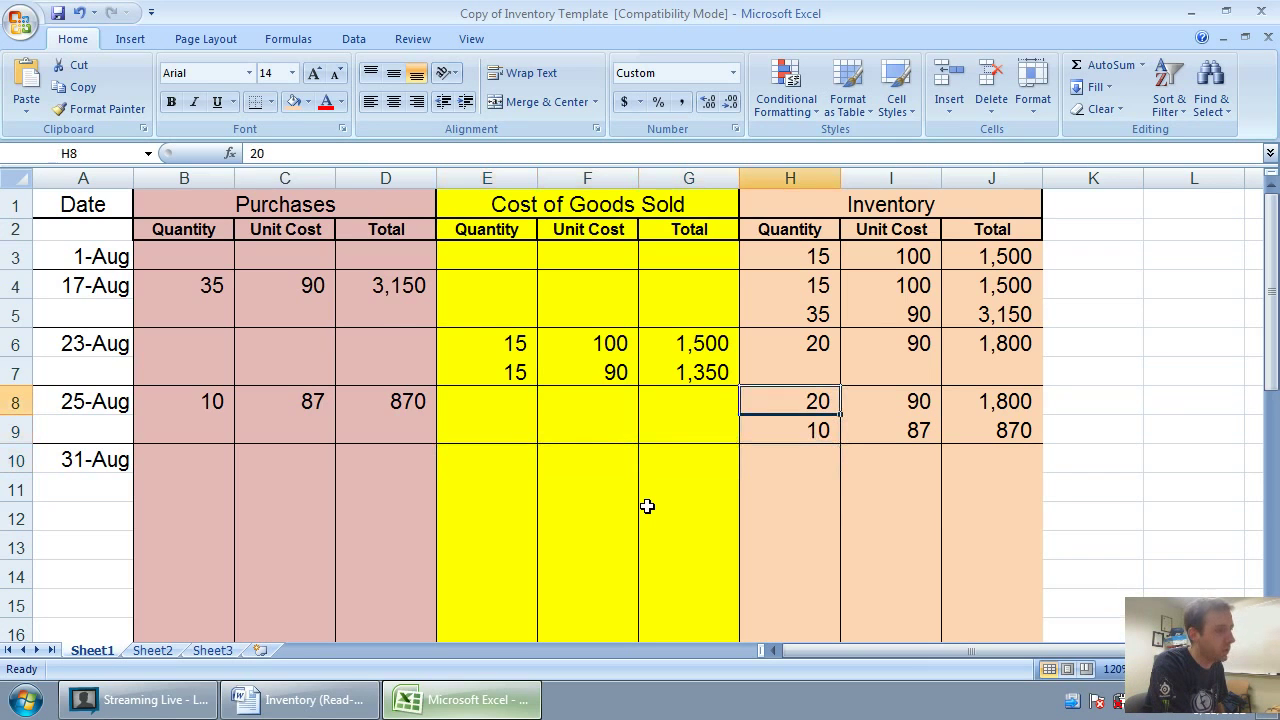
key("Right")
key("Left")
key("Down")
key("Down")
key("Left")
key("Left")
key("Left")
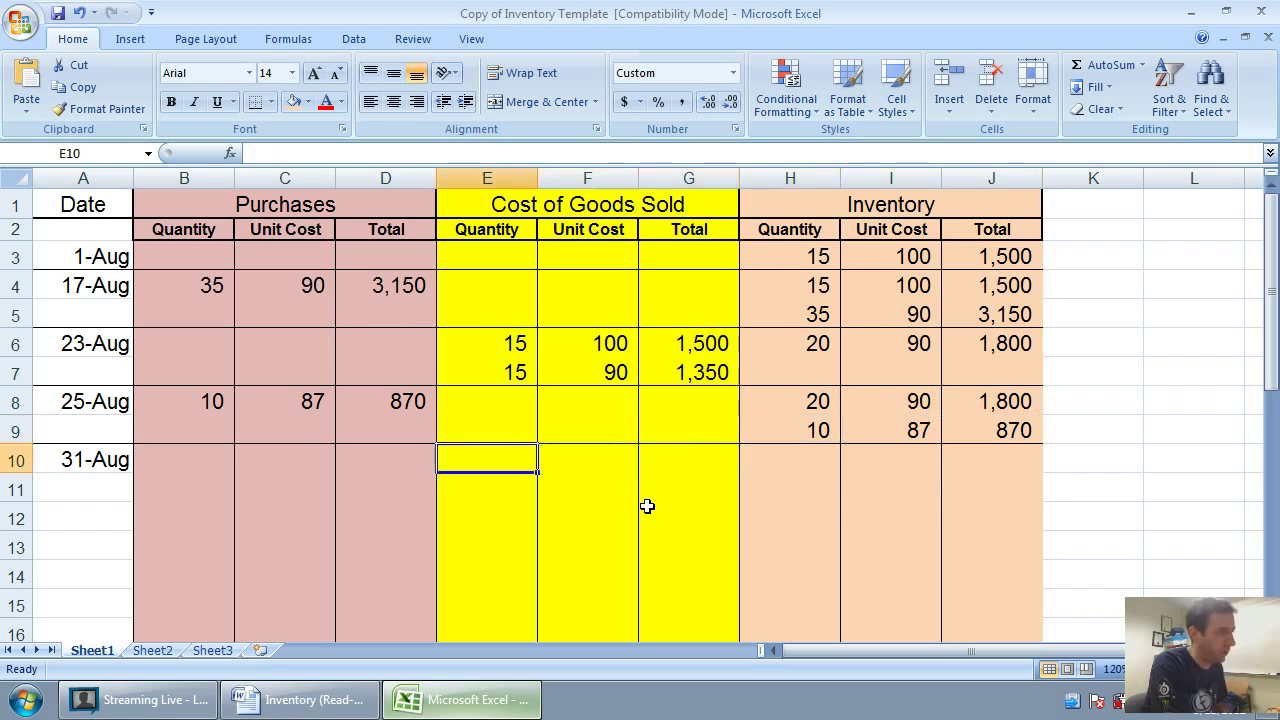
Record 20 units sold at 90 for 1,800 in E10:G10.
type("20")
key("Right")
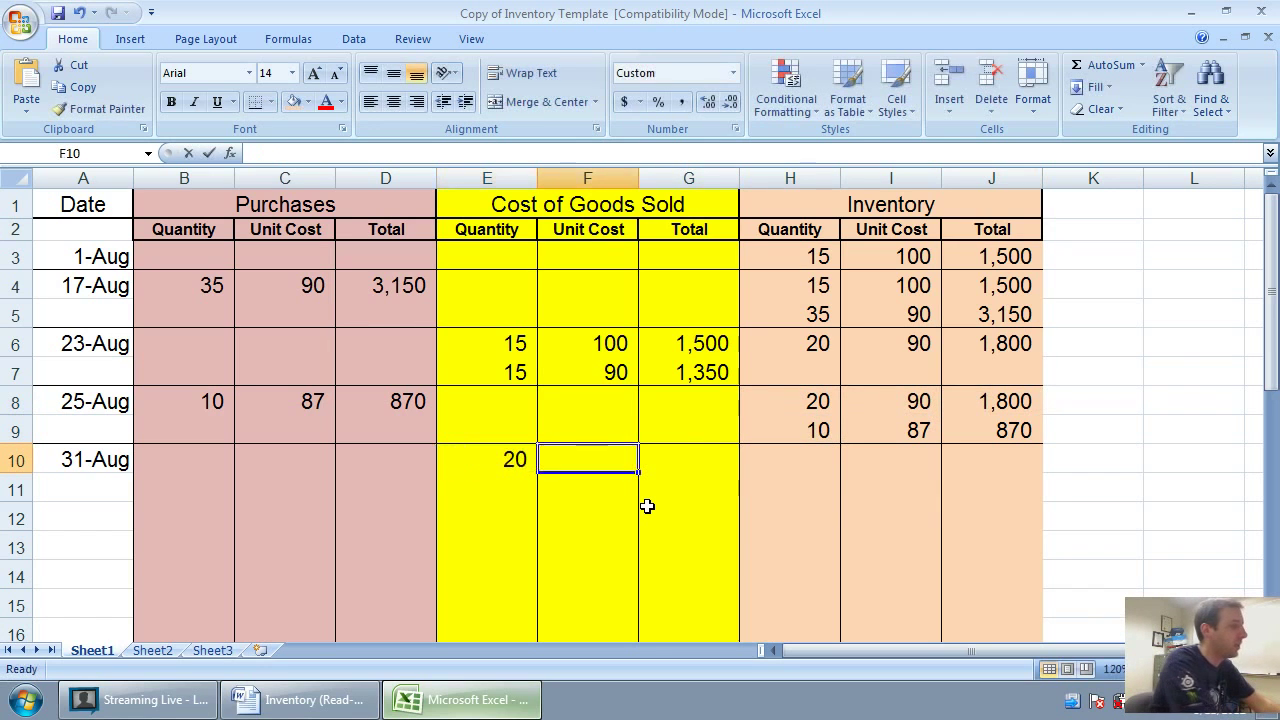
type("90")
key("Right")
type("18")
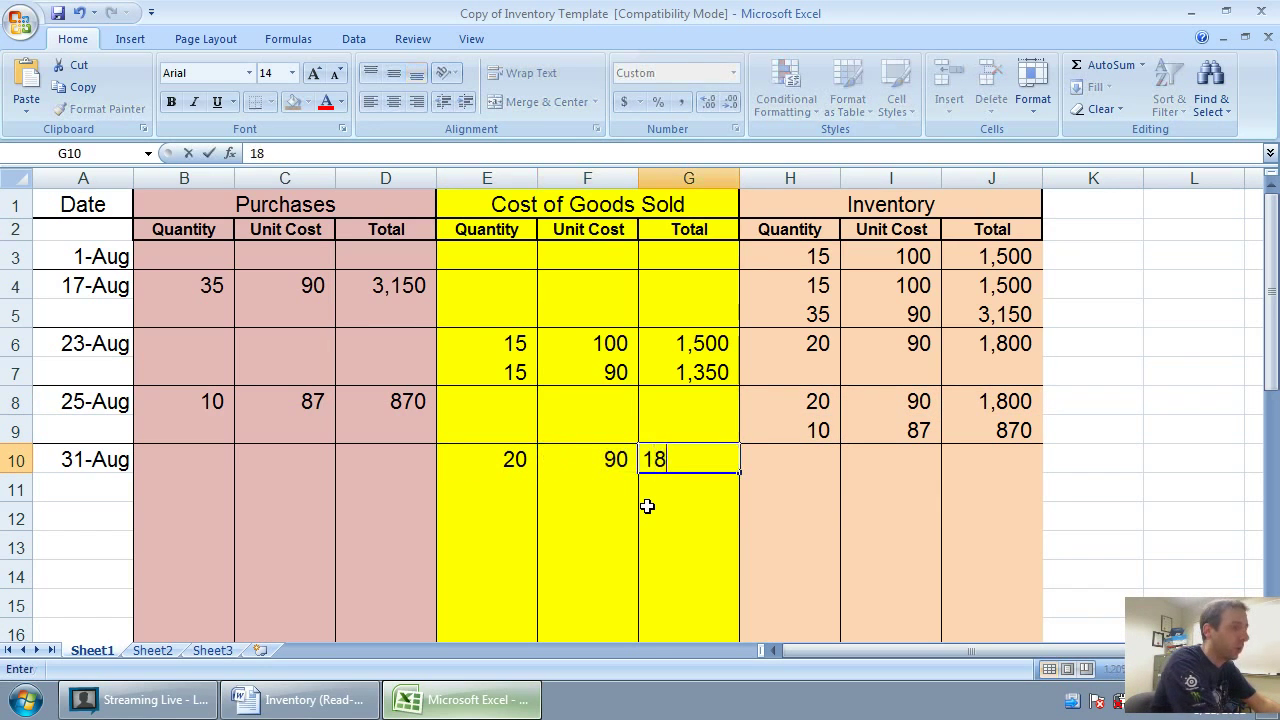
key("Return")
key("Left")
key("Left")
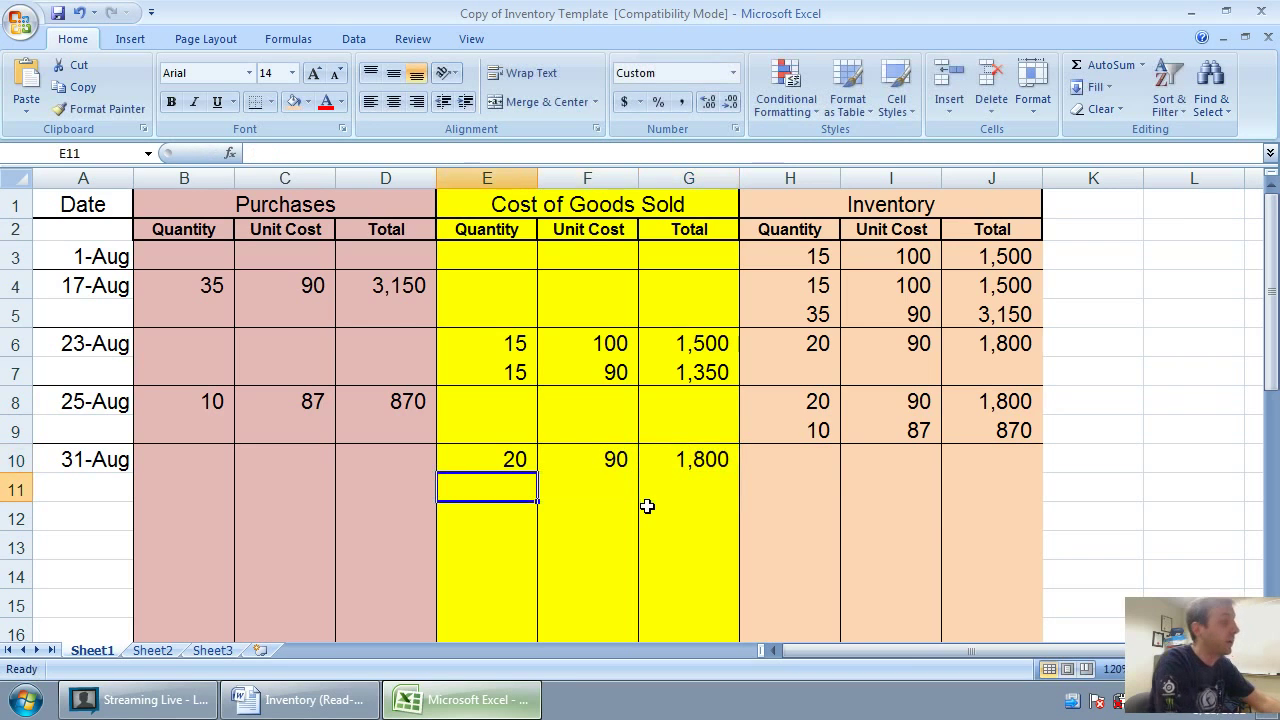
Record 4 units sold at 87 with total formula =E11*F11 (348) in row 11.
type("4")
key("Right")
type("87")
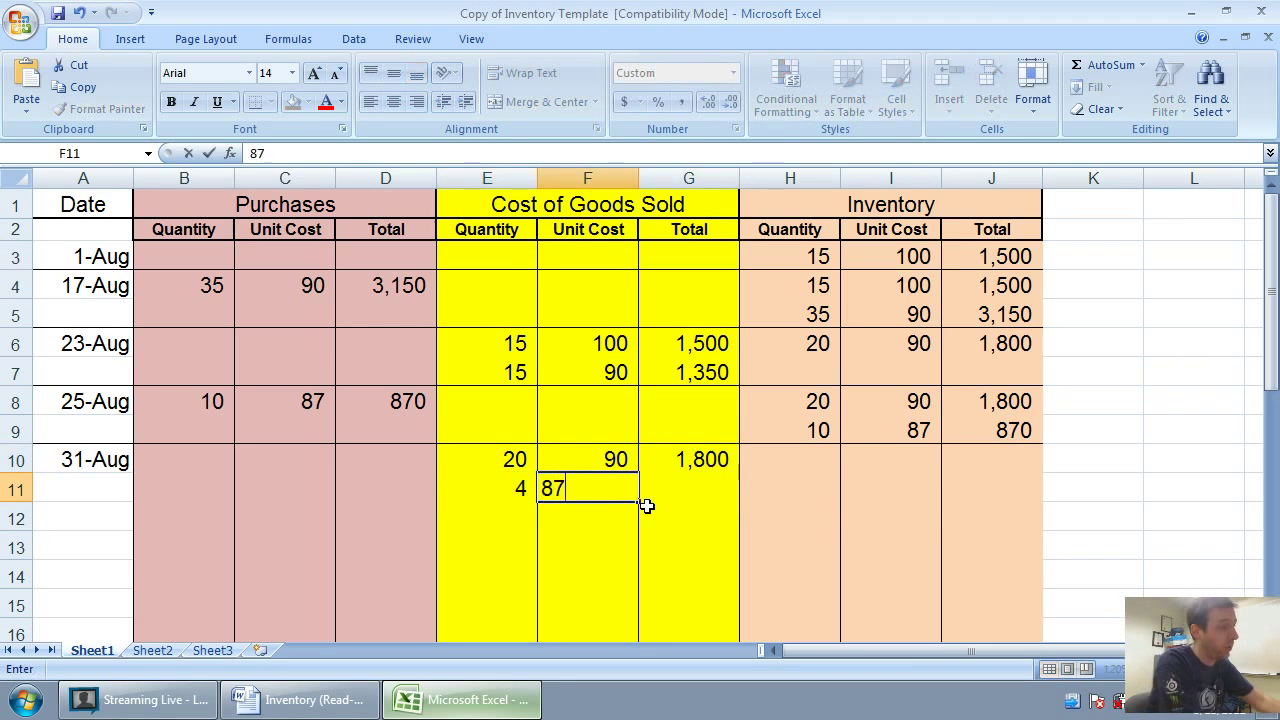
key("Right")
type("=")
left_click(472, 491)
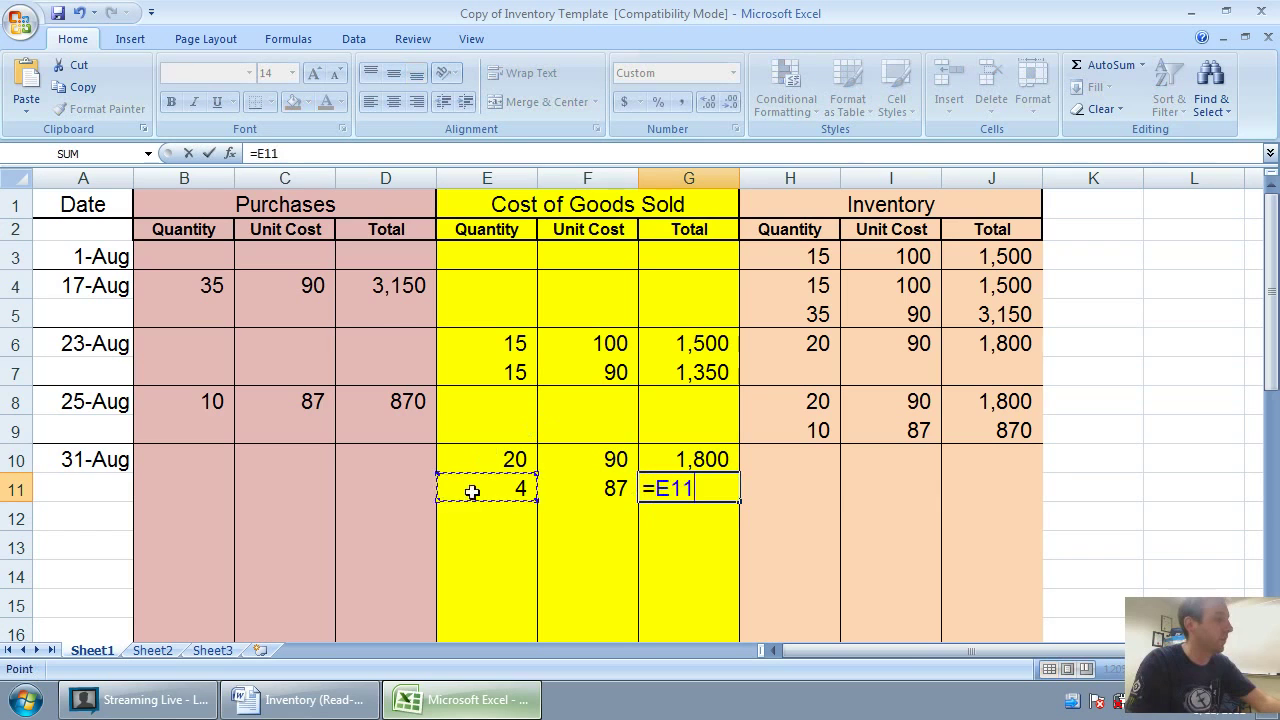
type("*")
left_click(590, 510)
left_click(612, 485)
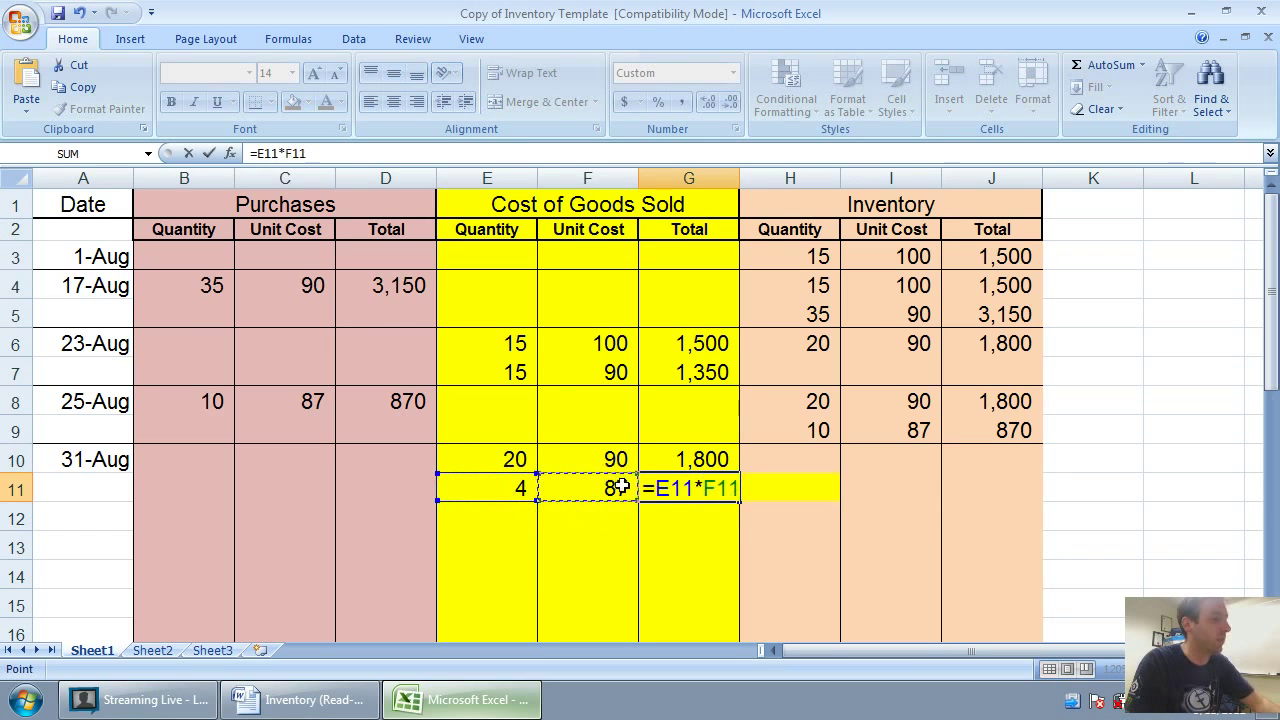
key("Return")
Enter 6 remaining at 87 with =H10*I10 (522), and border the 31-Aug rows.
left_click(845, 468)
left_click(815, 455)
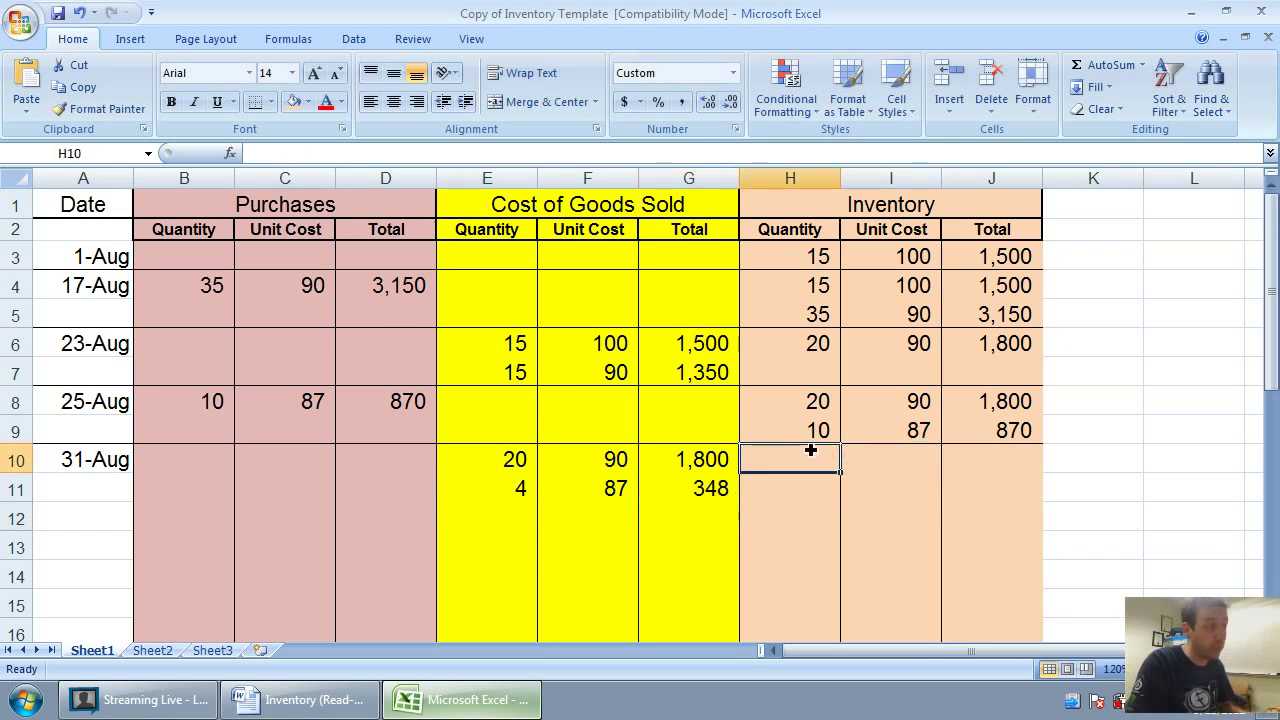
type("6")
key("Tab")
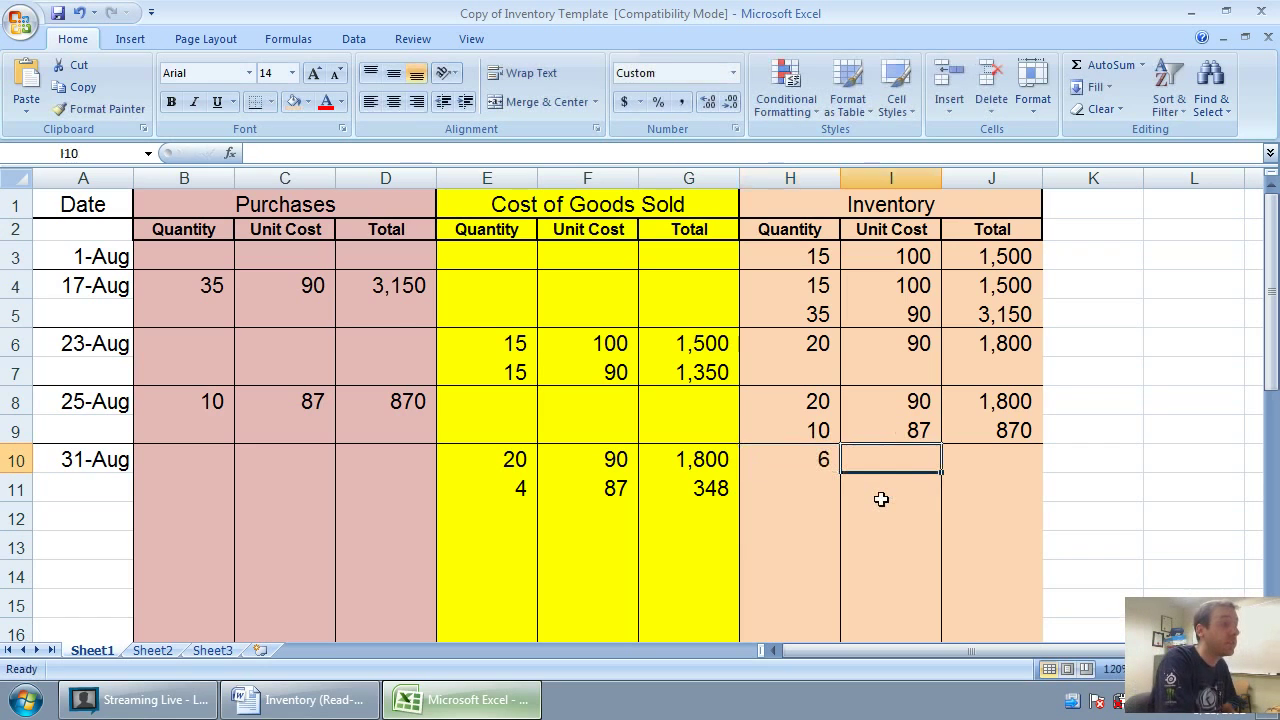
type("87")
key("Tab")
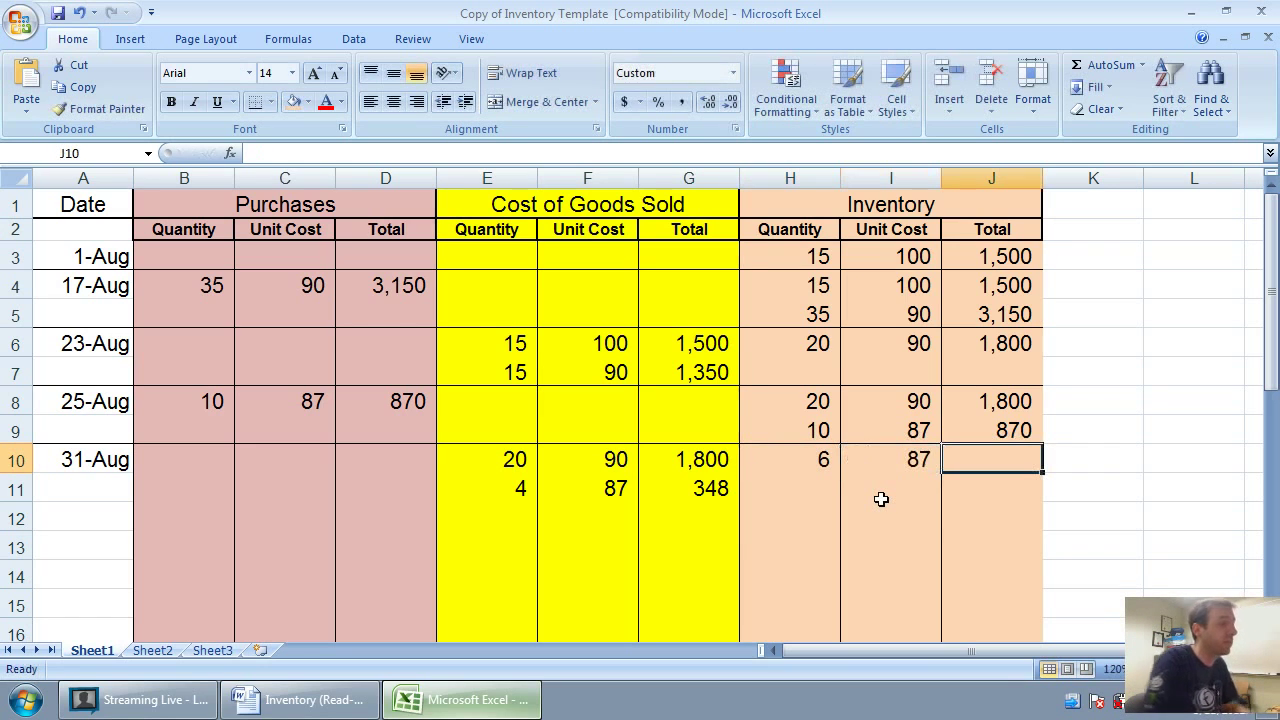
type("=")
left_click(821, 462)
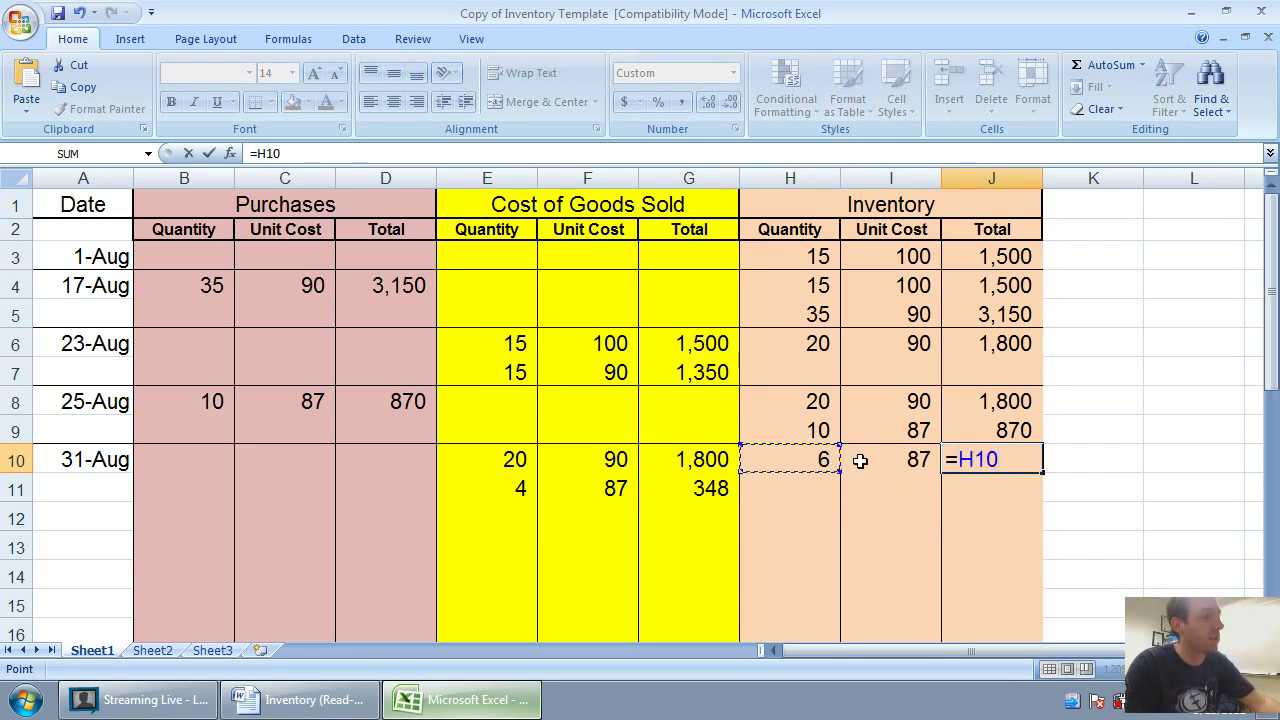
type("*")
left_click(890, 460)
key("Return")
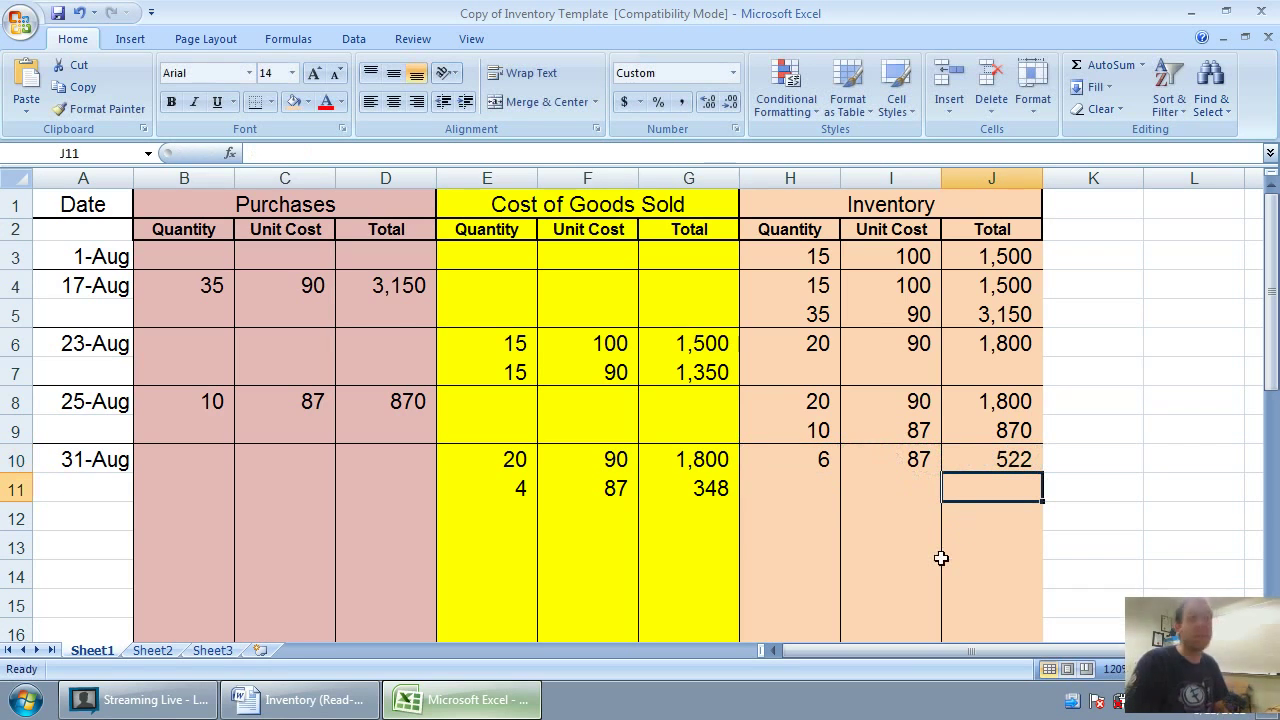
left_click_drag(112, 490, 986, 491)
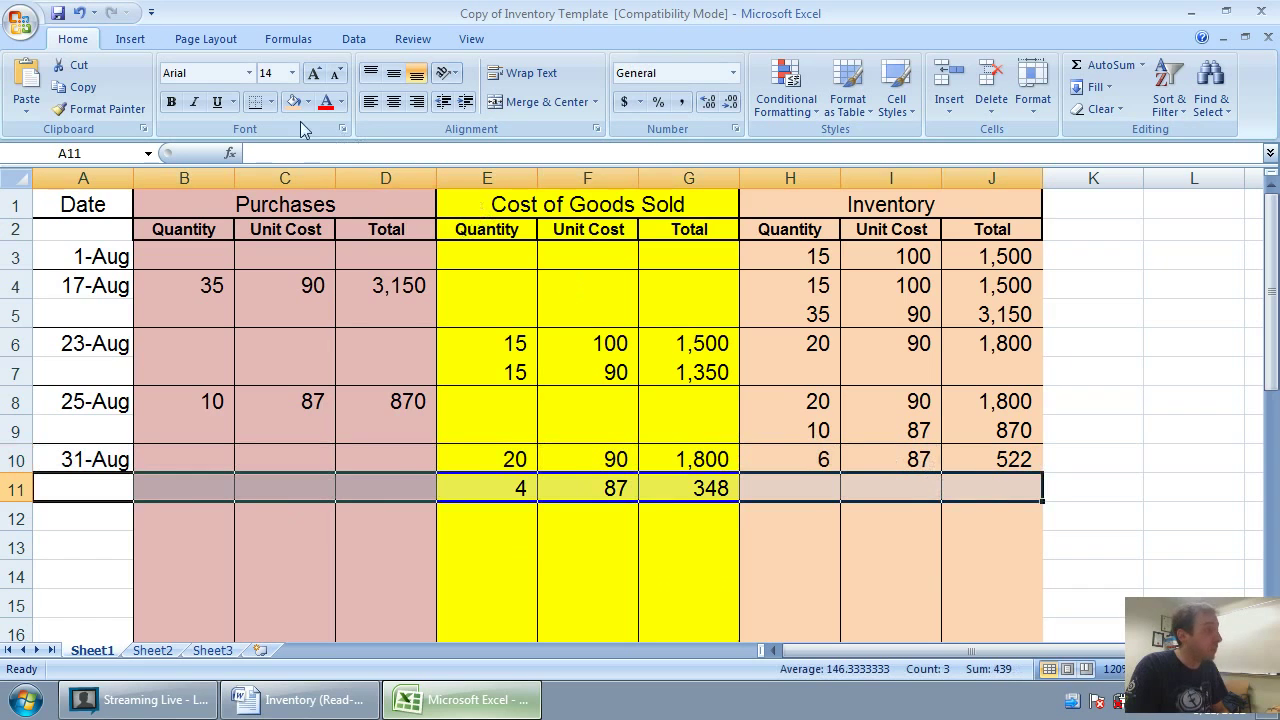
left_click(255, 108)
left_click(470, 372)
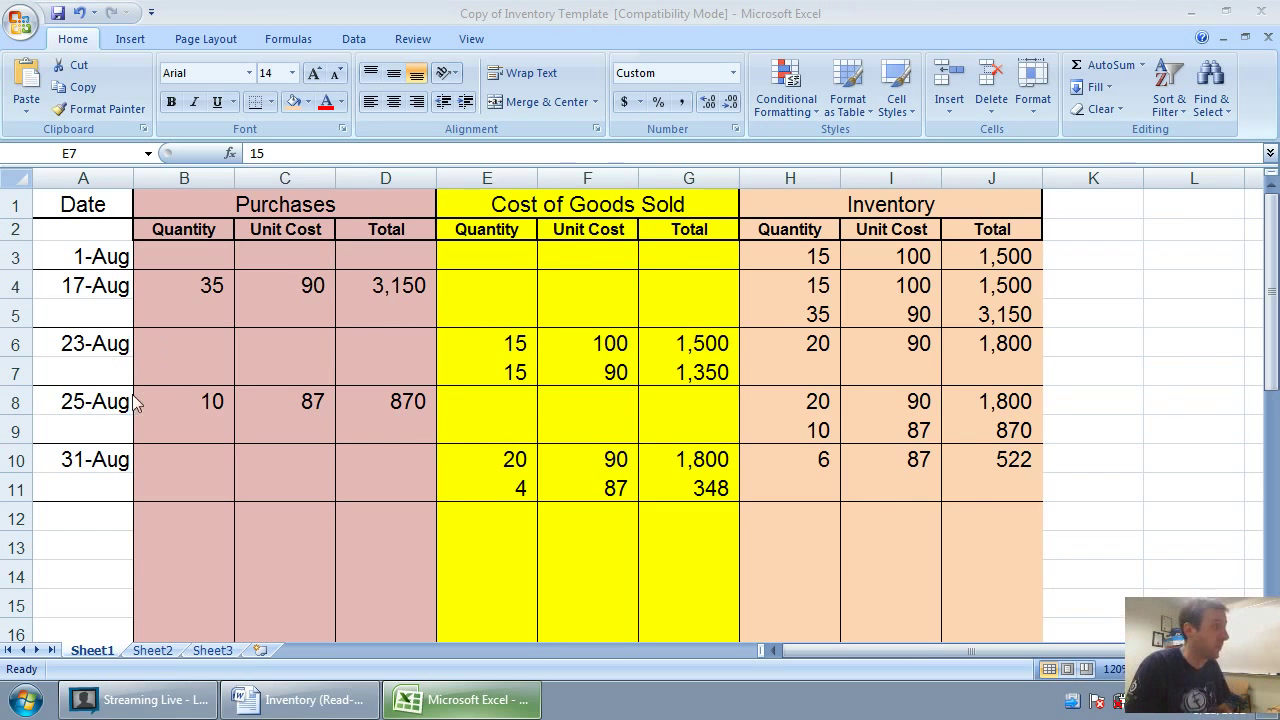
Give the area below the table No Border and a white fill.
scroll(108, 527, "down", 1)
left_click(104, 468)
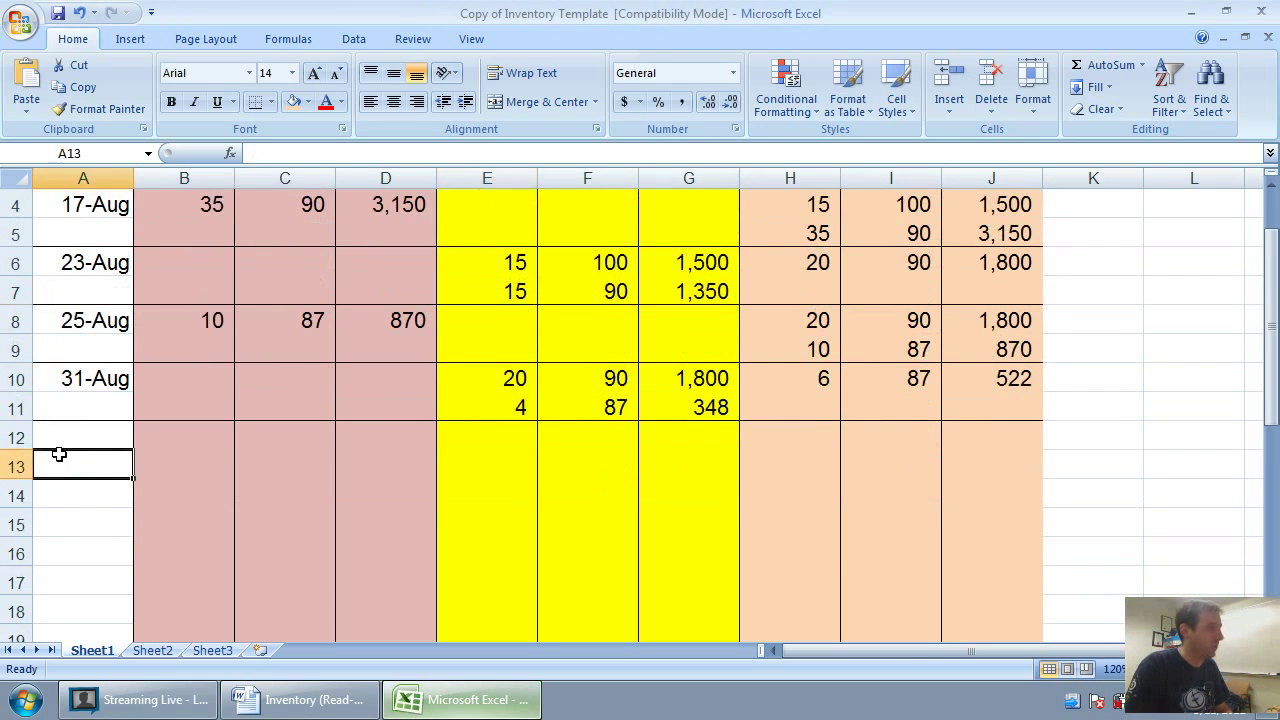
left_click_drag(59, 454, 722, 618)
scroll(77, 449, "up", 7)
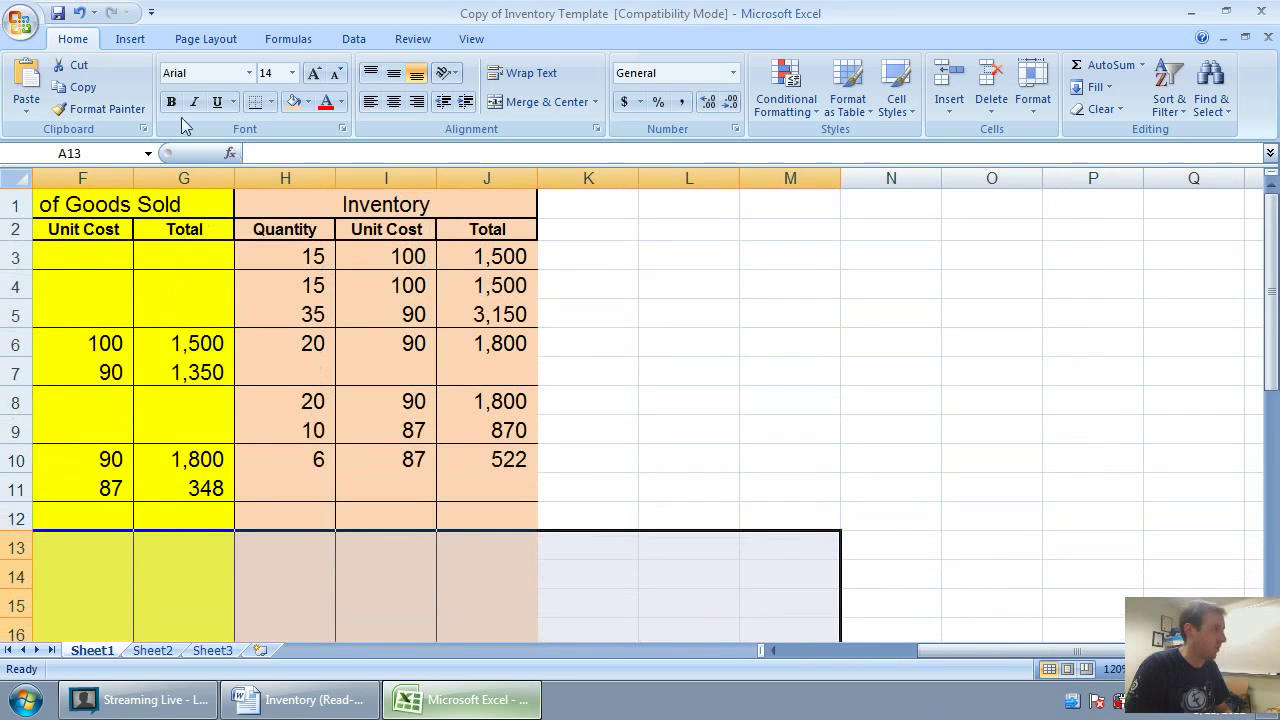
left_click(272, 104)
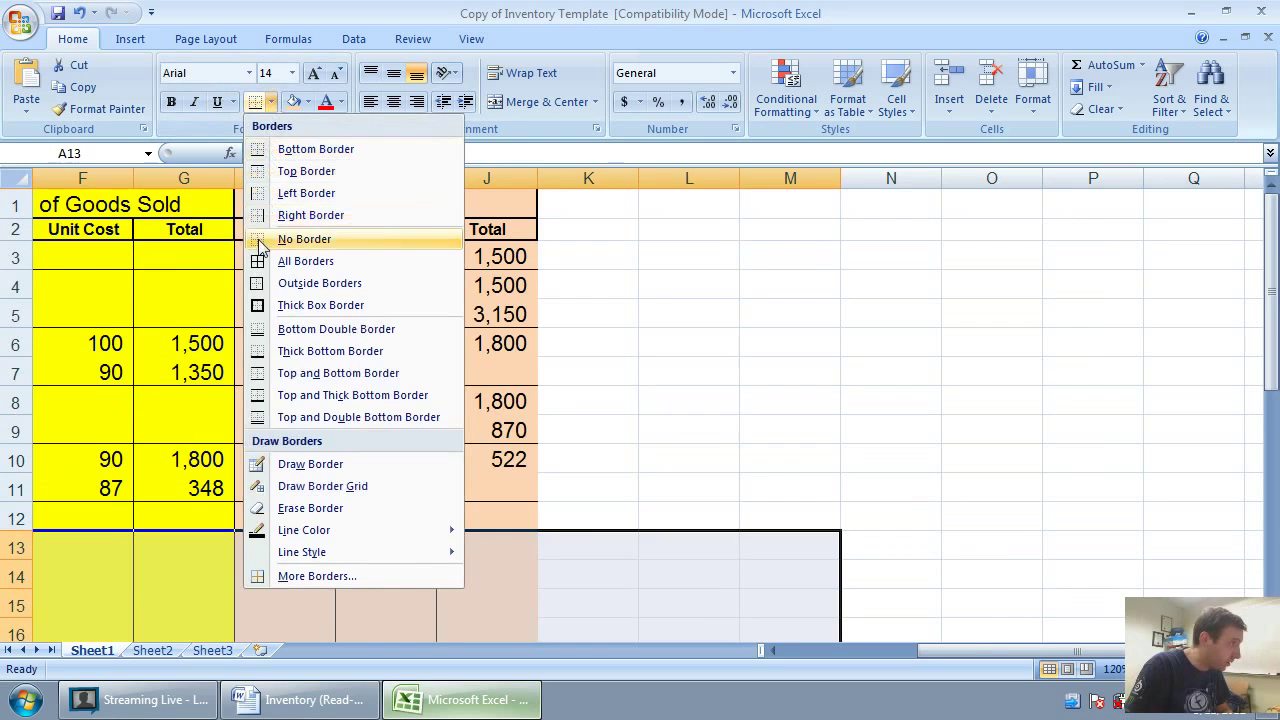
left_click(305, 240)
left_click(308, 102)
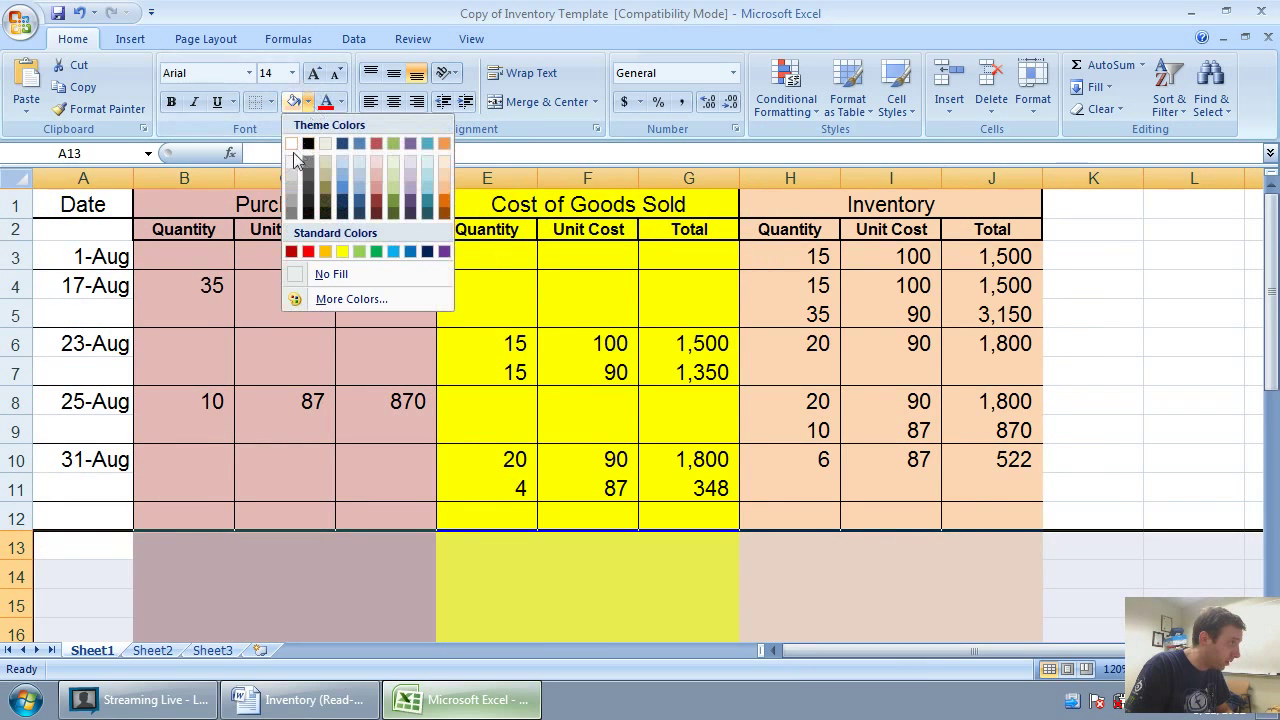
left_click(291, 150)
left_click(388, 390)
scroll(349, 460, "down", 1)
Enter August 17 in cell A15 as the first journal date.
left_click(123, 517)
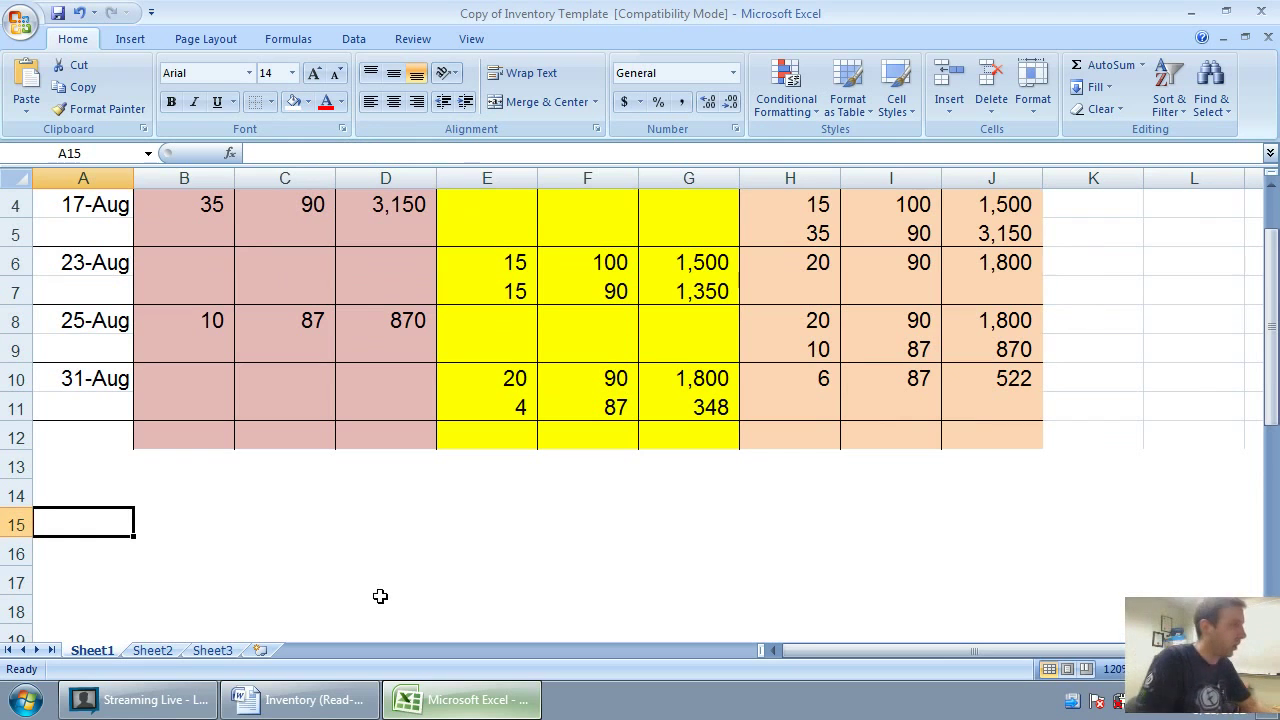
type("August 17")
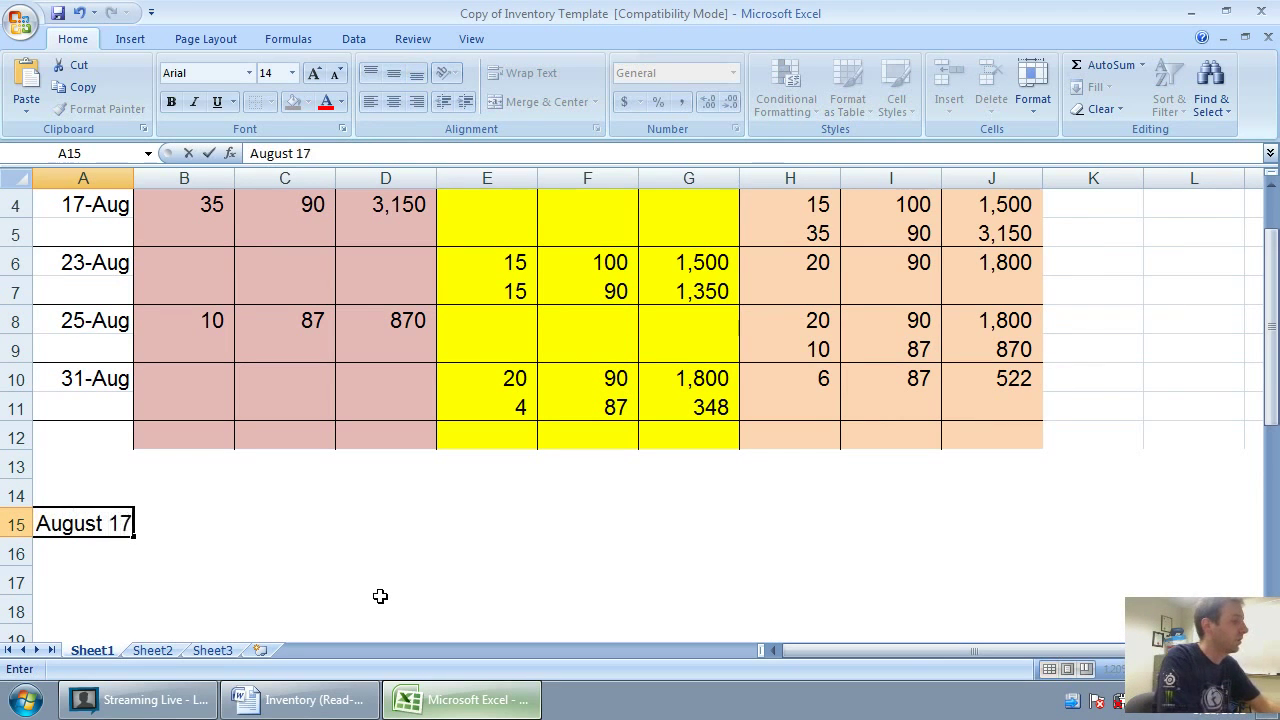
key("Return")
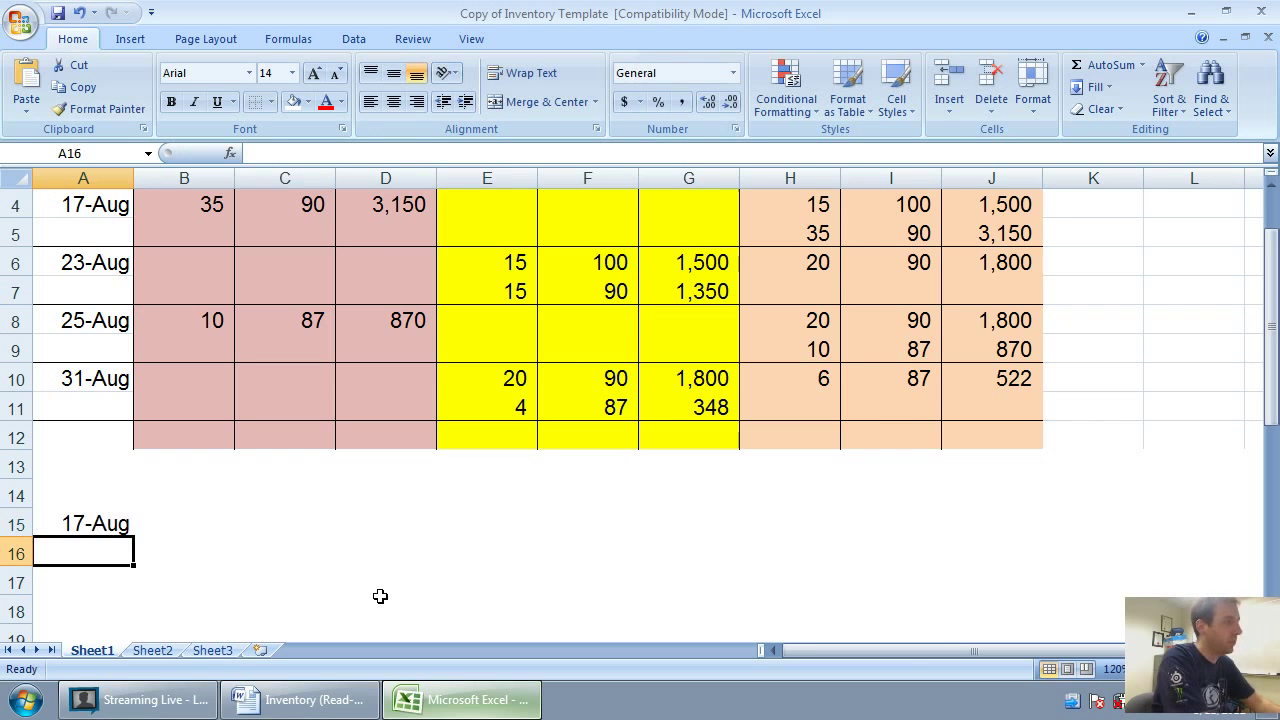
scroll(380, 596, "up", 1)
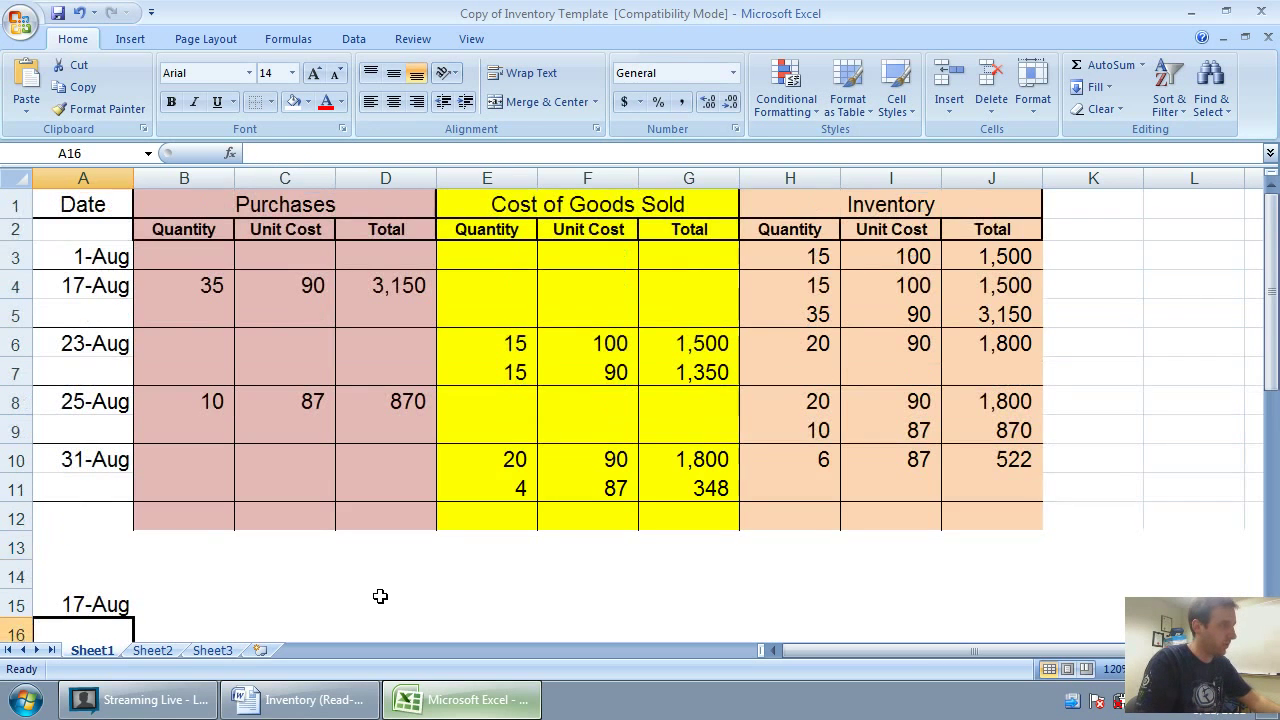
scroll(380, 596, "down", 1)
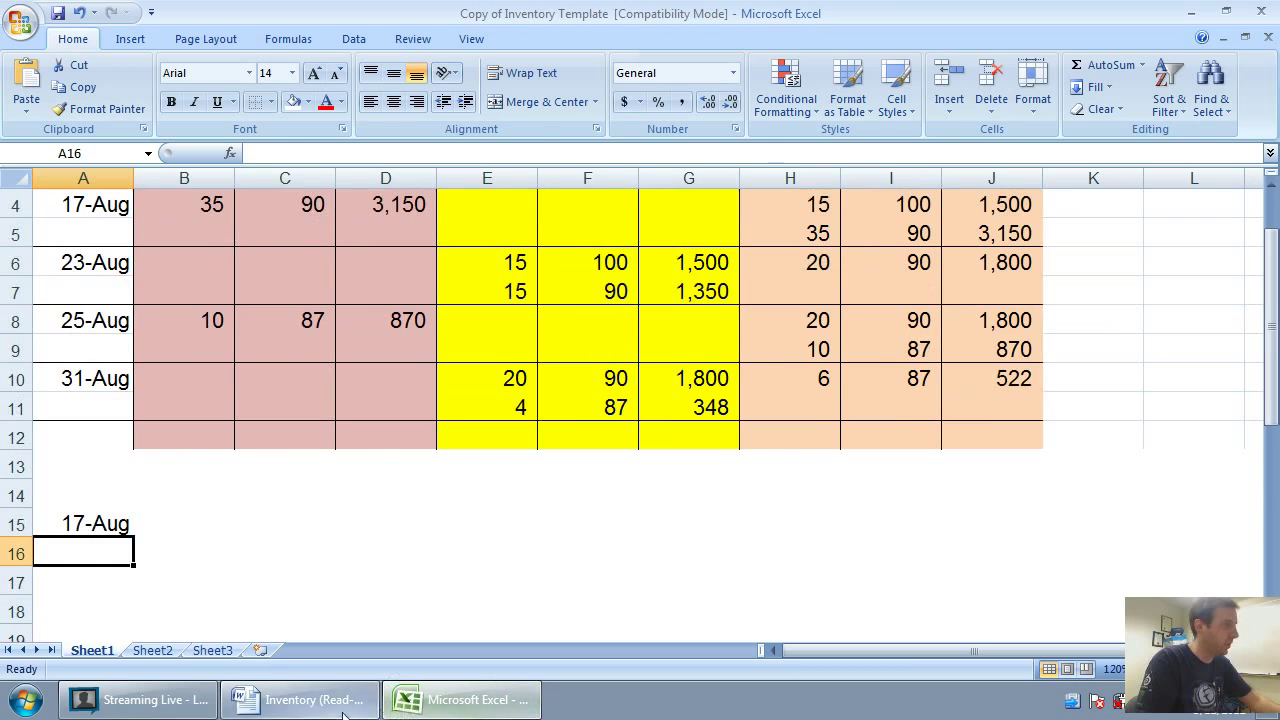
left_click(305, 699)
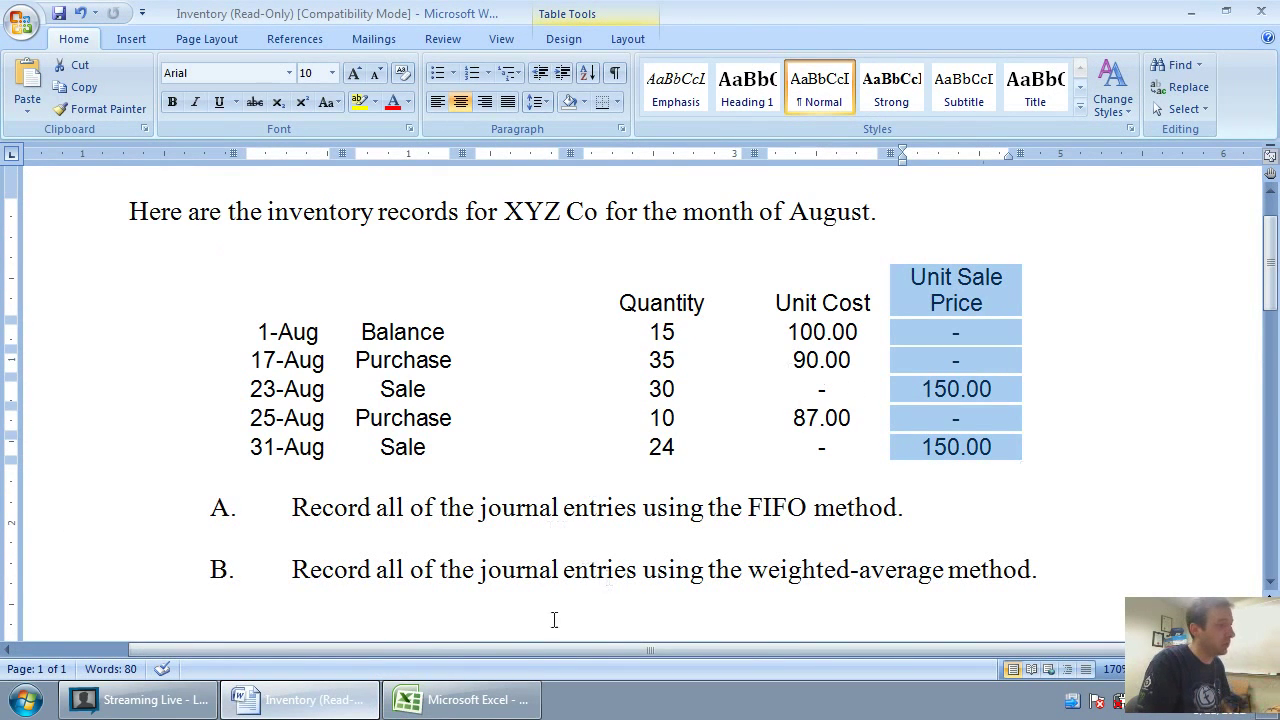
left_click(465, 699)
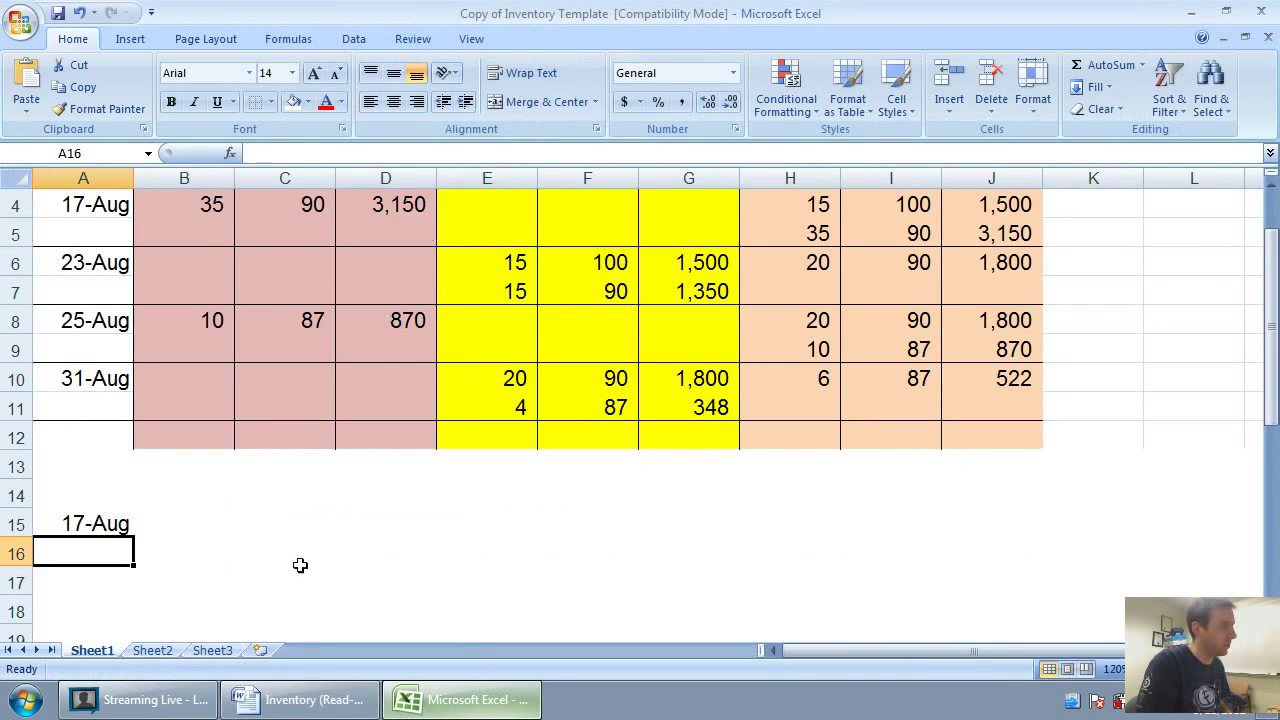
left_click(305, 699)
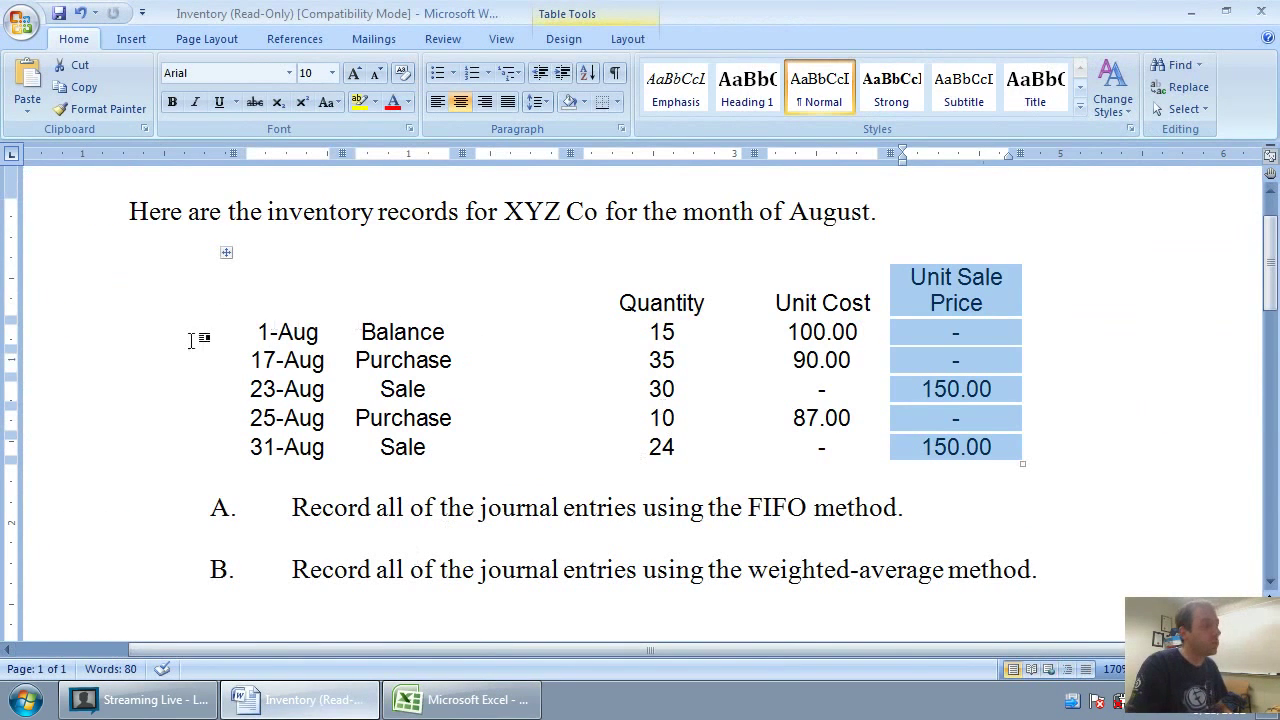
left_click_drag(254, 331, 960, 338)
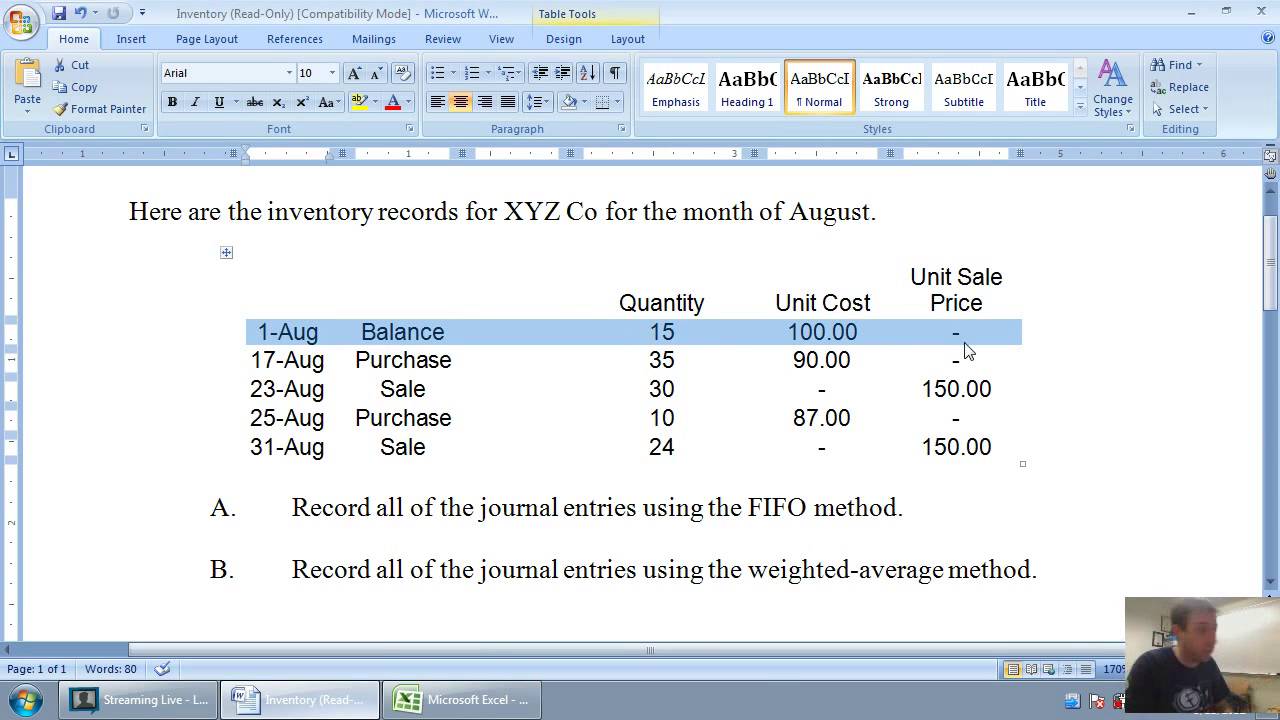
left_click(462, 699)
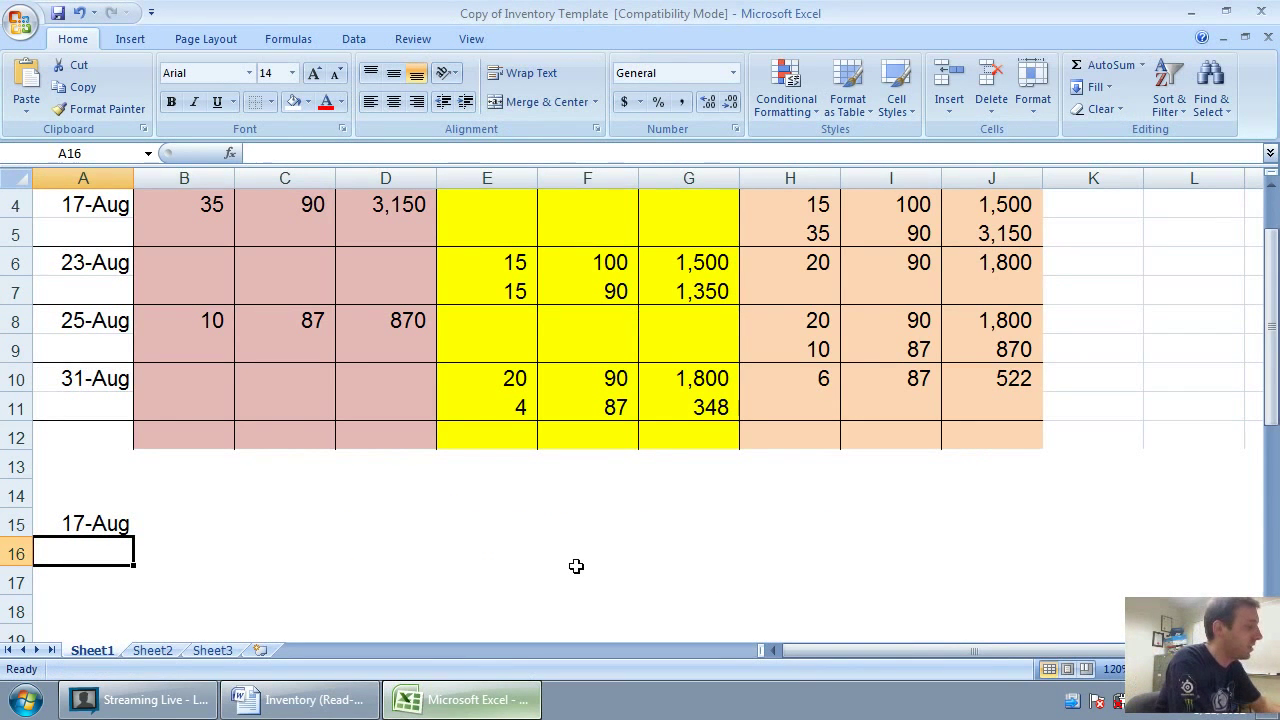
Enter DR Inventory with 3,150 in C16 and CR Cash with 3,150 in D17.
type("DR Inven")
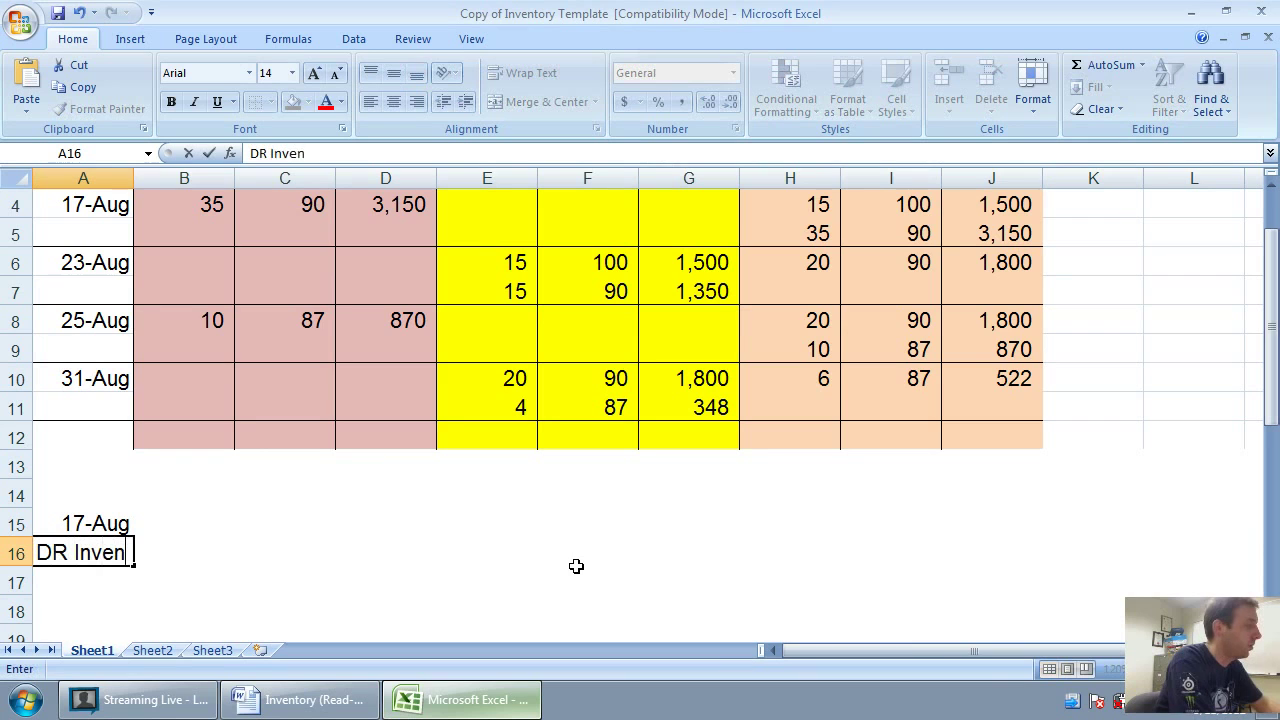
type("tory")
key("Tab")
key("Tab")
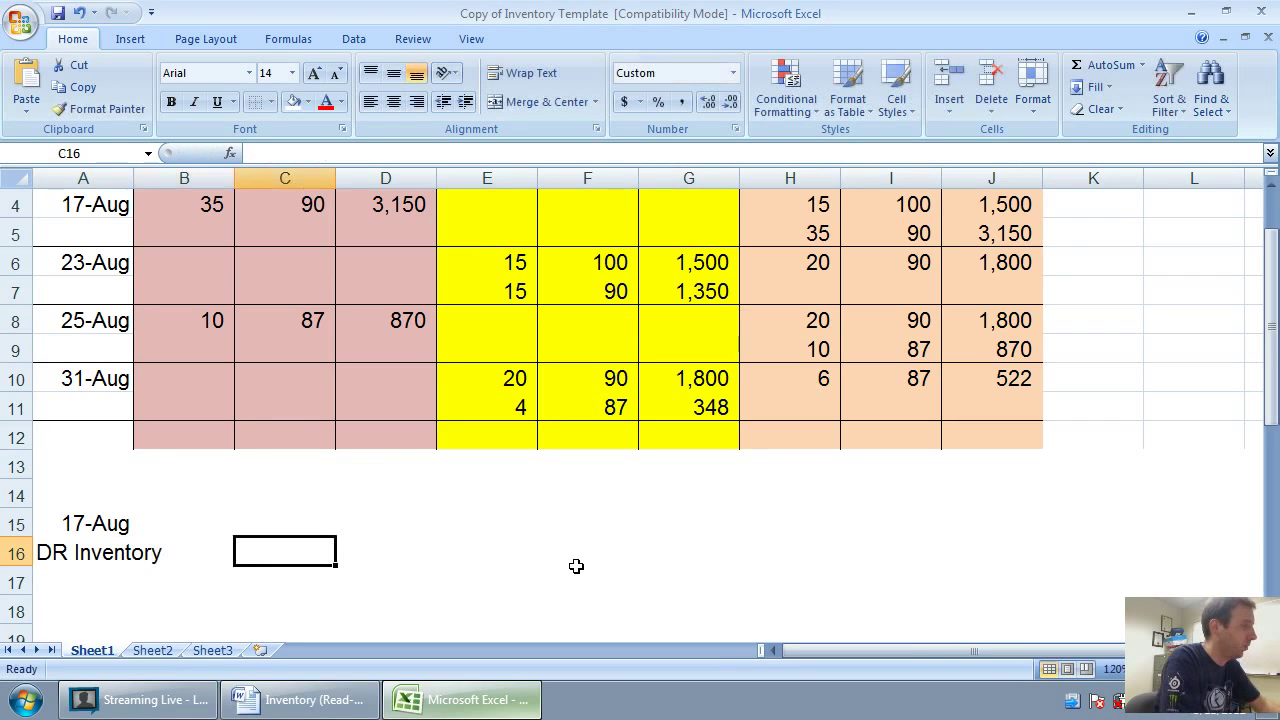
type("3150")
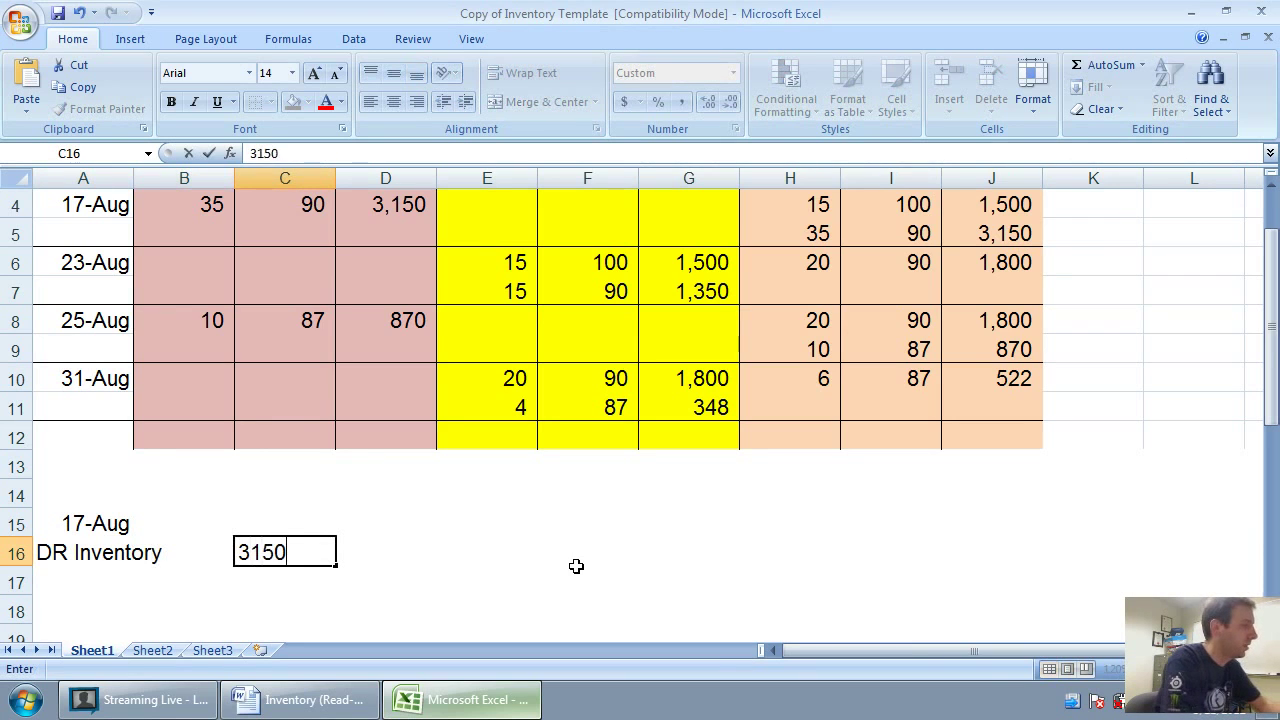
key("Return")
type("CR Cas")
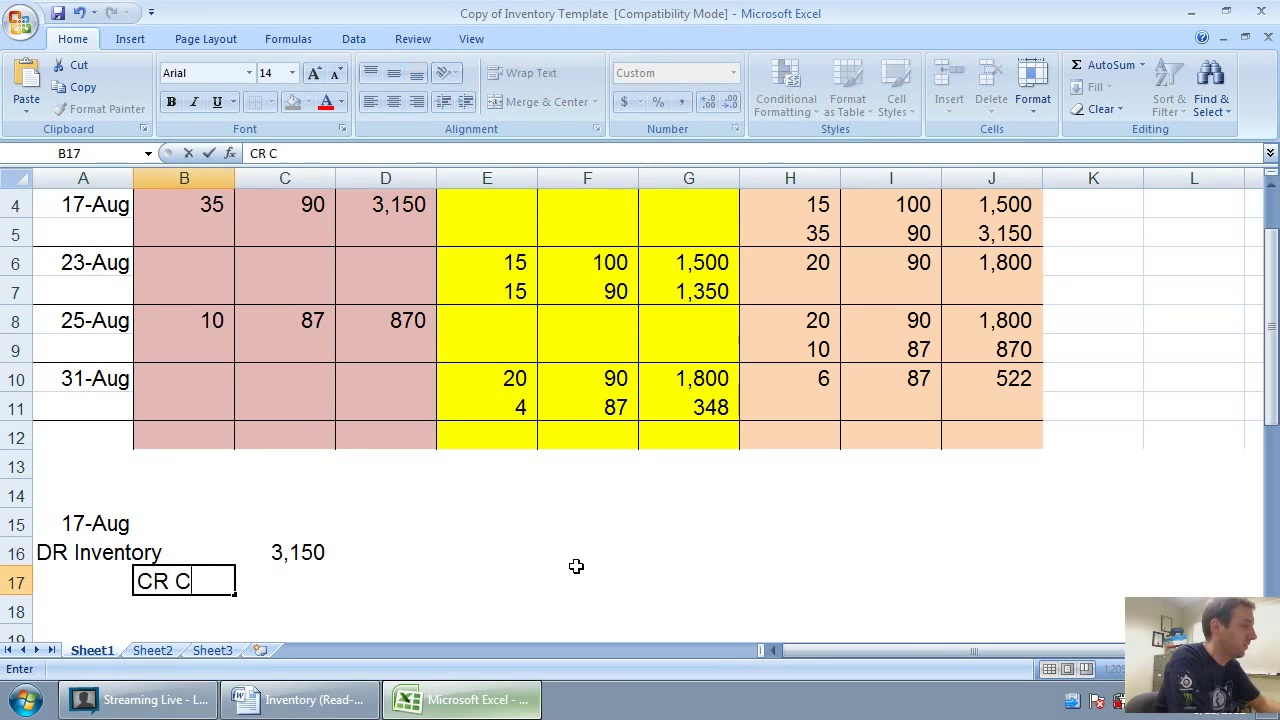
key("Tab")
key("Tab")
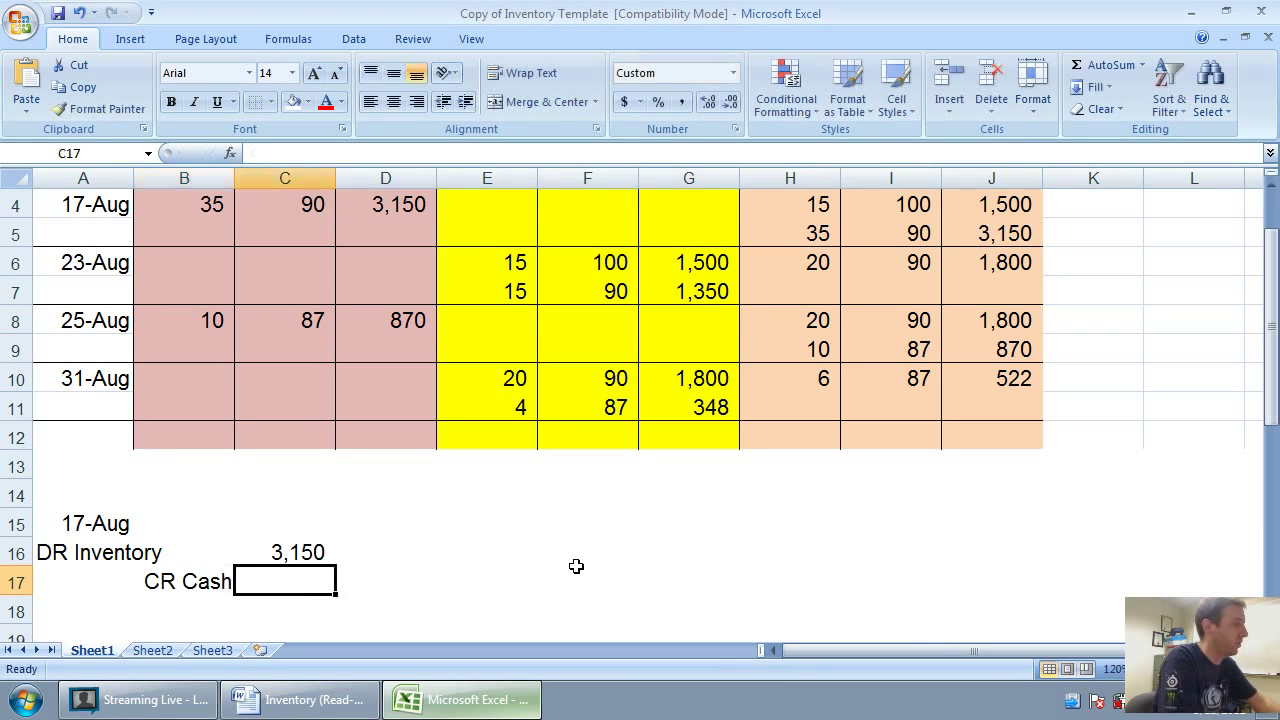
type("3,")
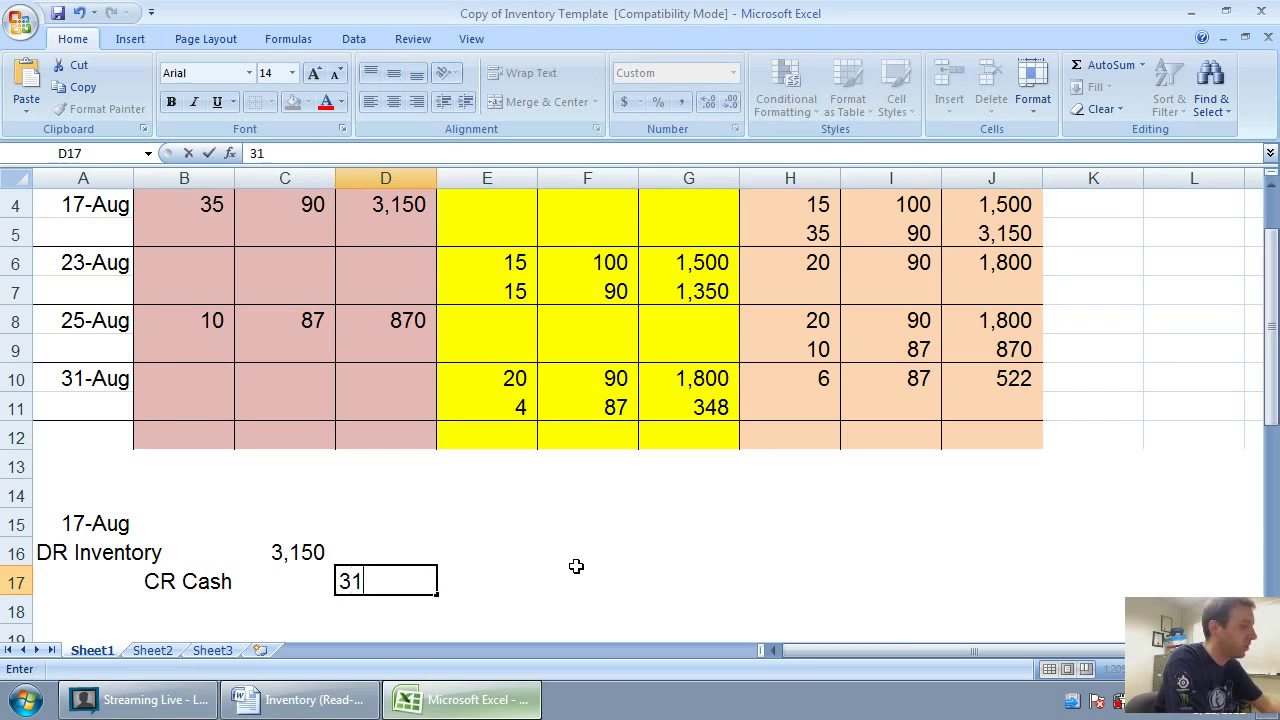
type("150")
key("Return")
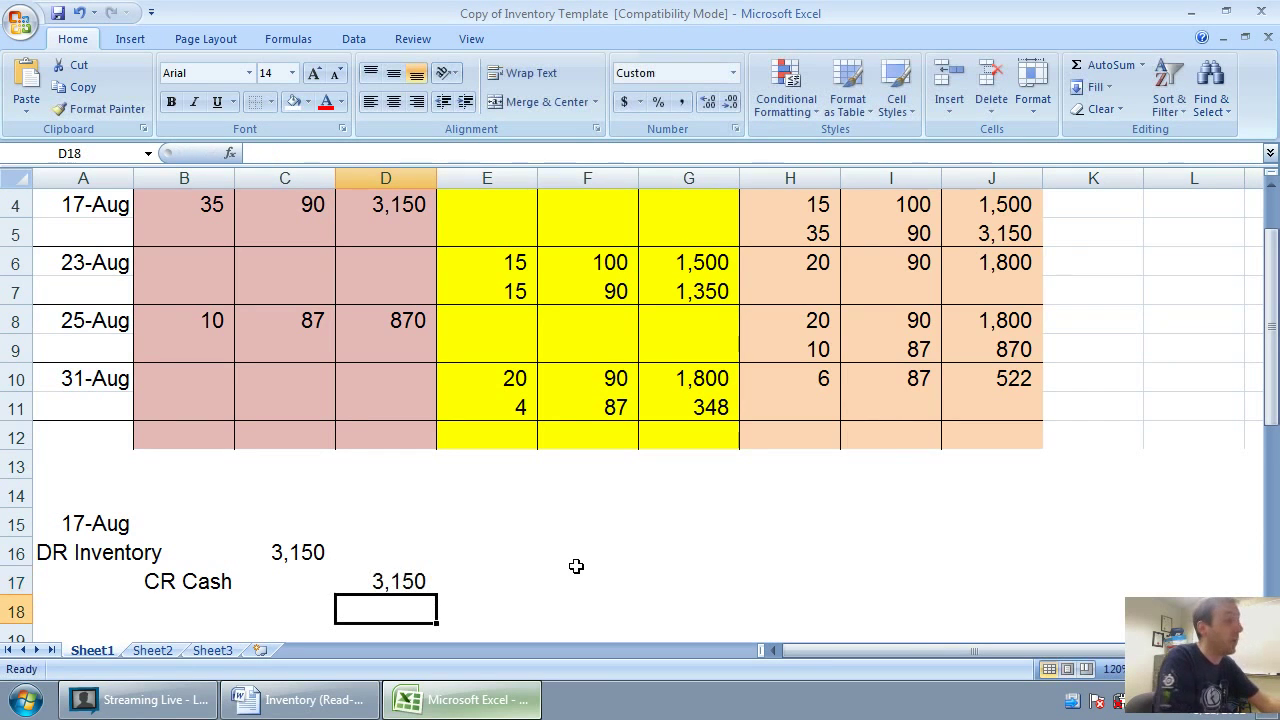
scroll(337, 520, "down", 1)
scroll(342, 520, "up", 1)
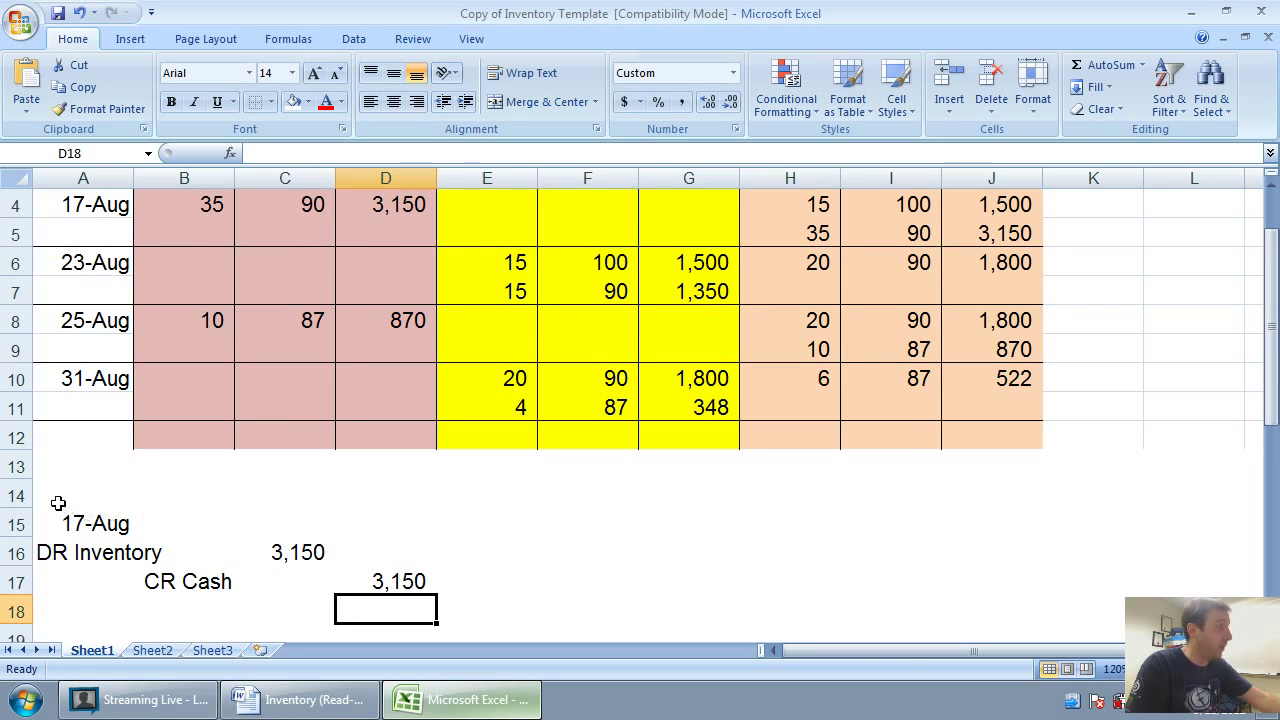
Clear the 17-Aug entry in A14:D18 and enter the date August 23.
left_click_drag(57, 500, 418, 597)
key("Delete")
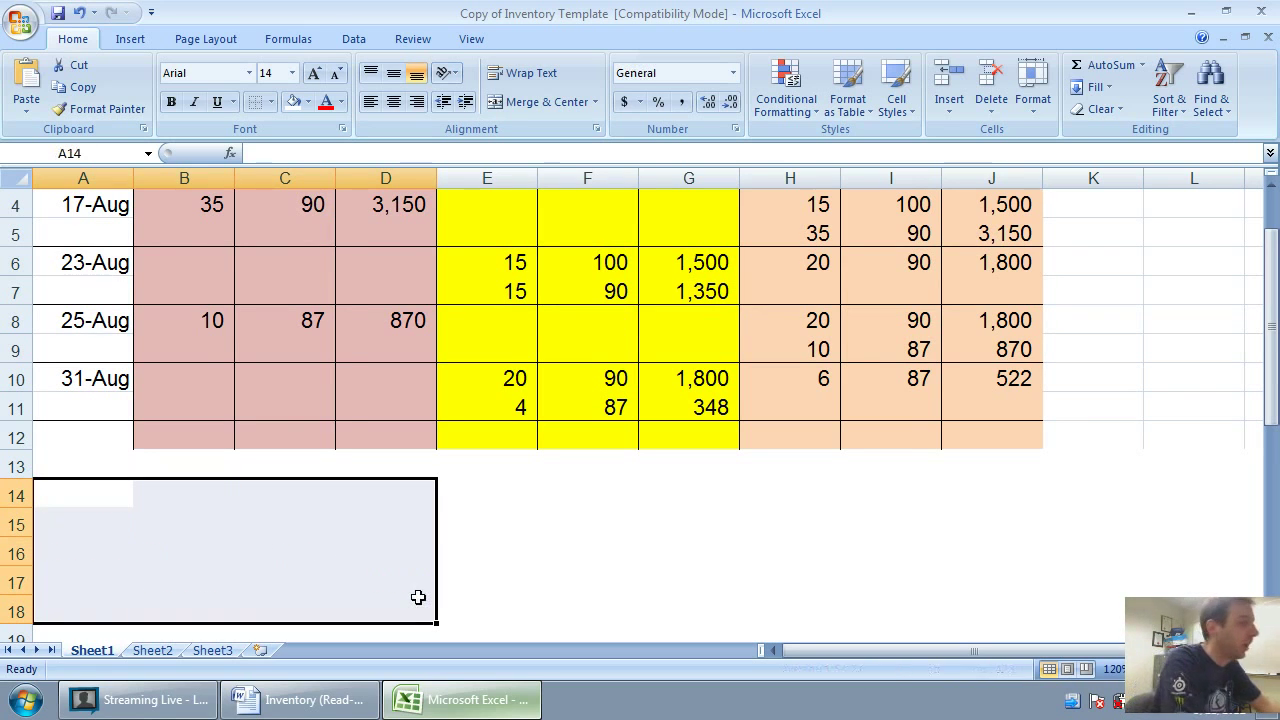
key("shift+BackSpace")
type("A")
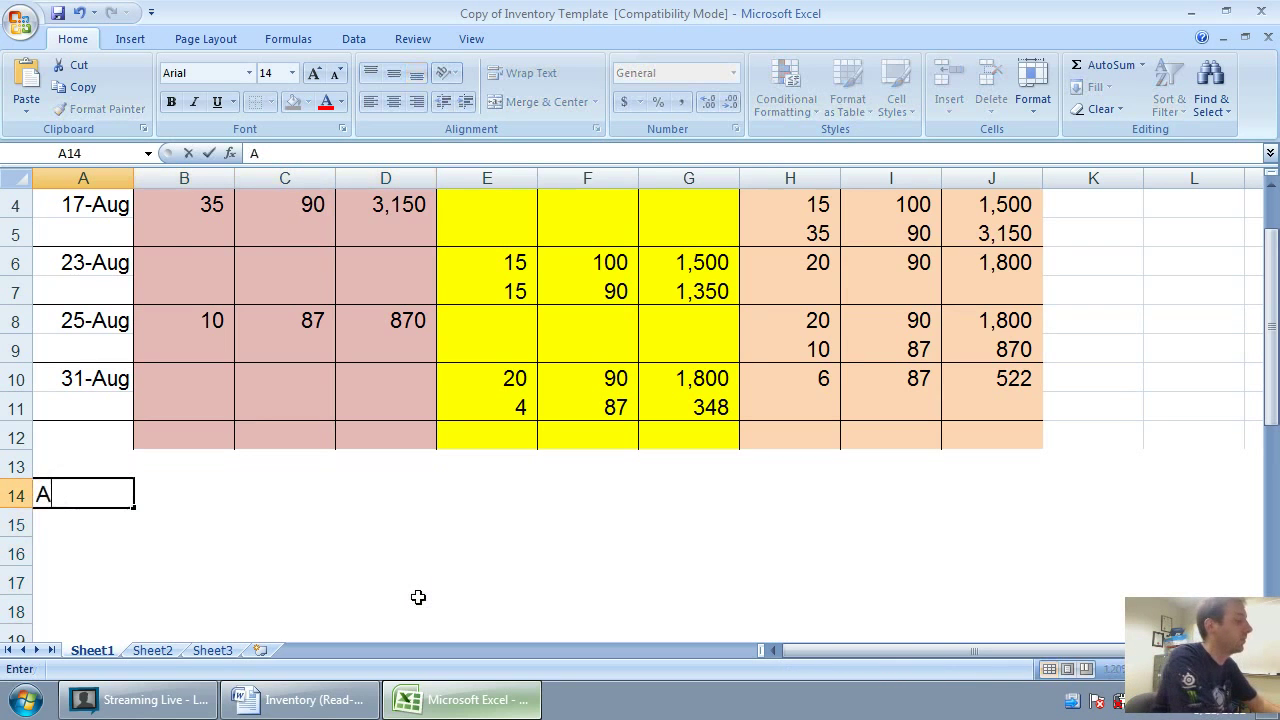
type("ugust 23")
key("Return")
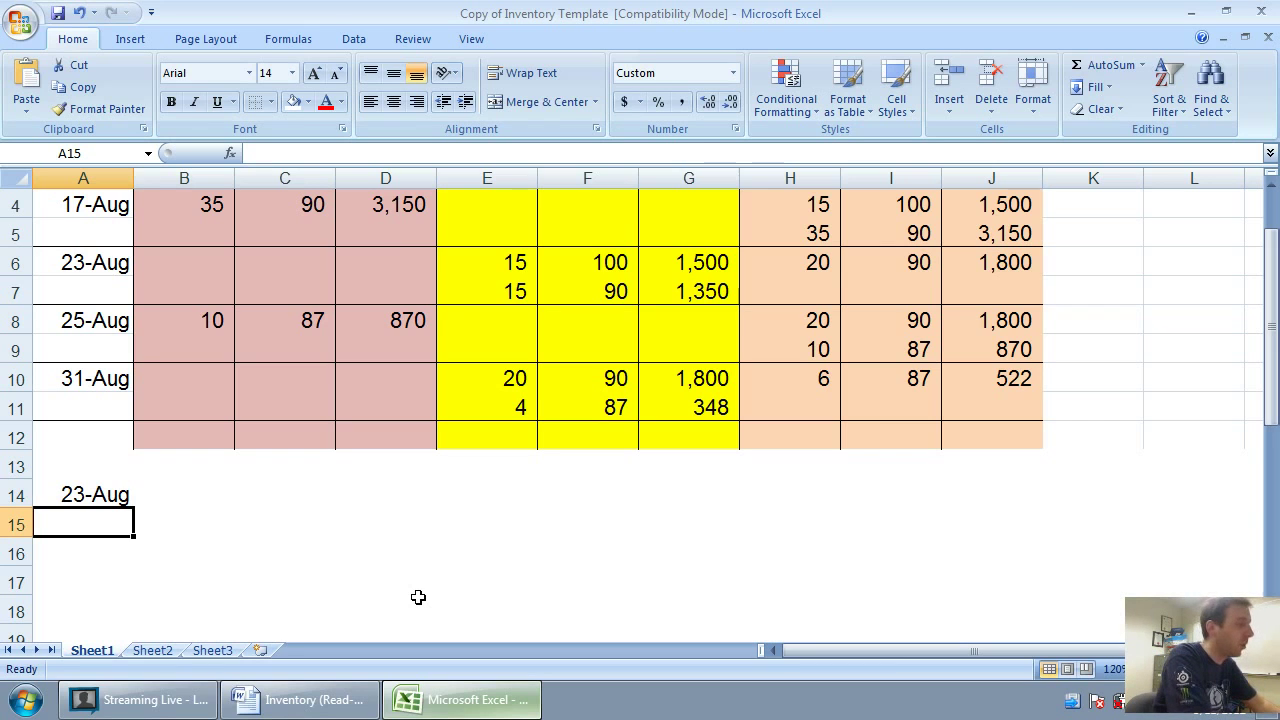
List DR Cash and CR Sales revenue below the 23-Aug date.
type("DR Cash")
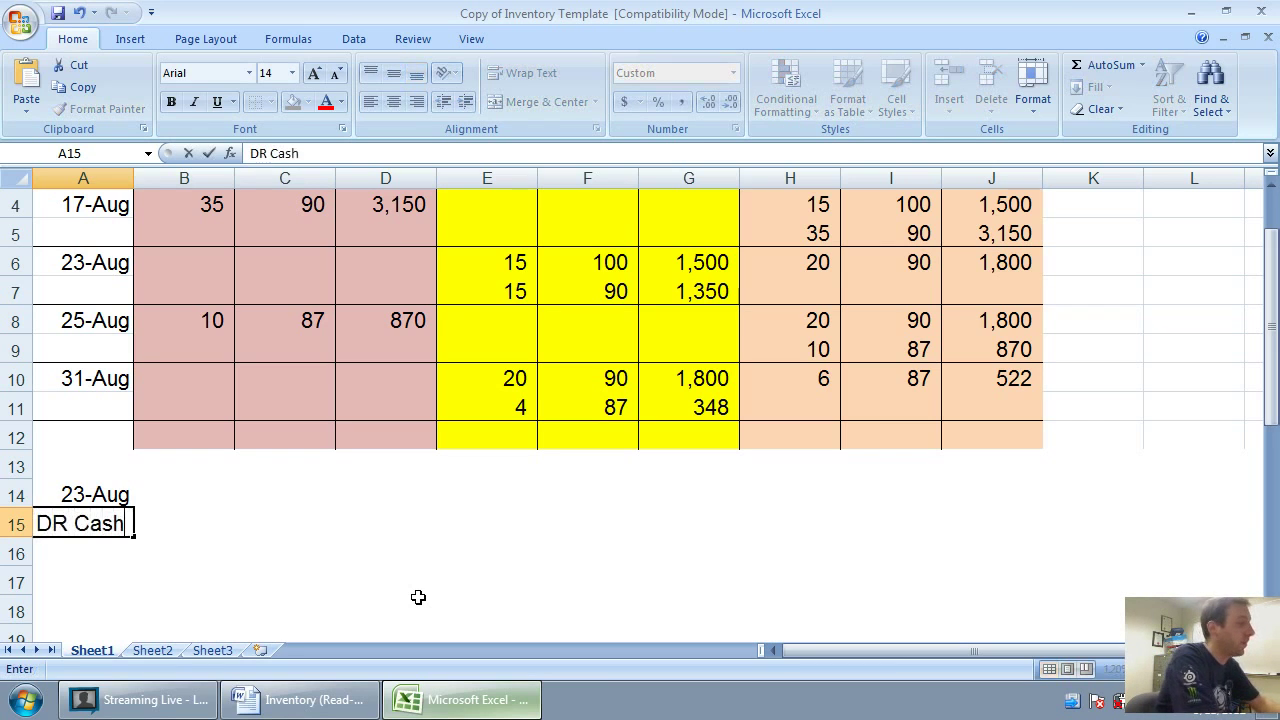
key("Return")
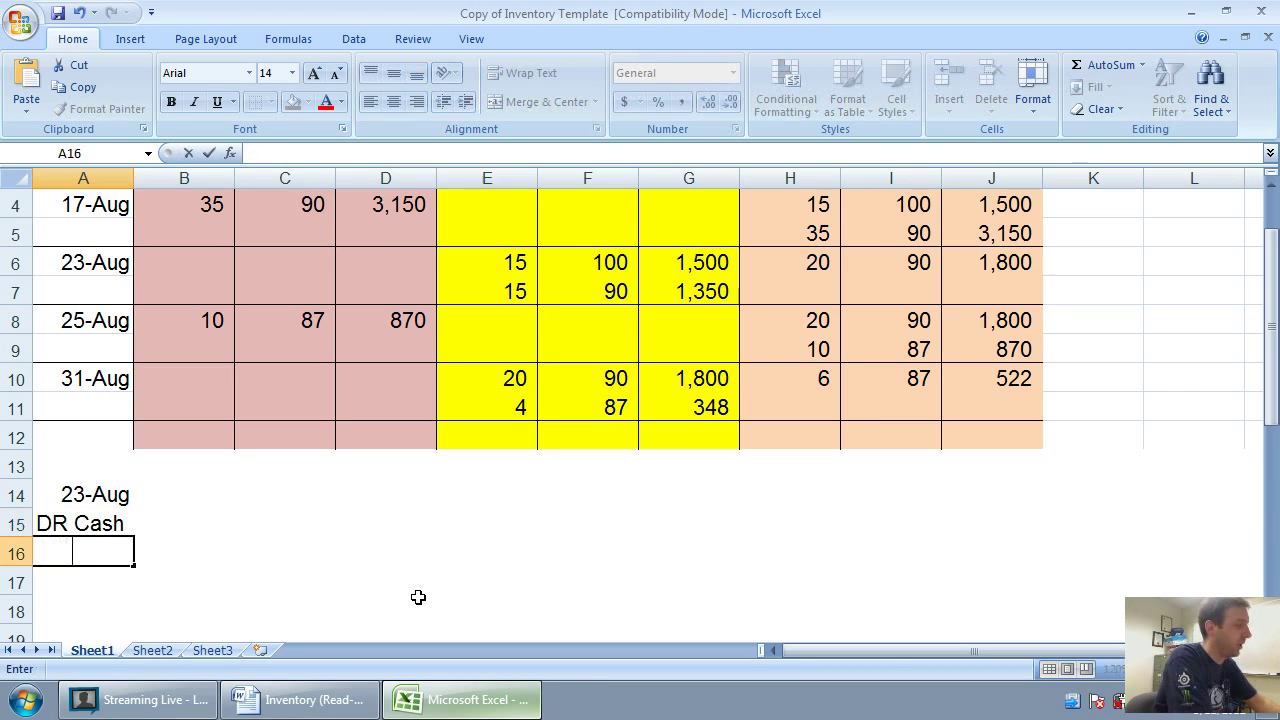
type("CR Sales \\R")
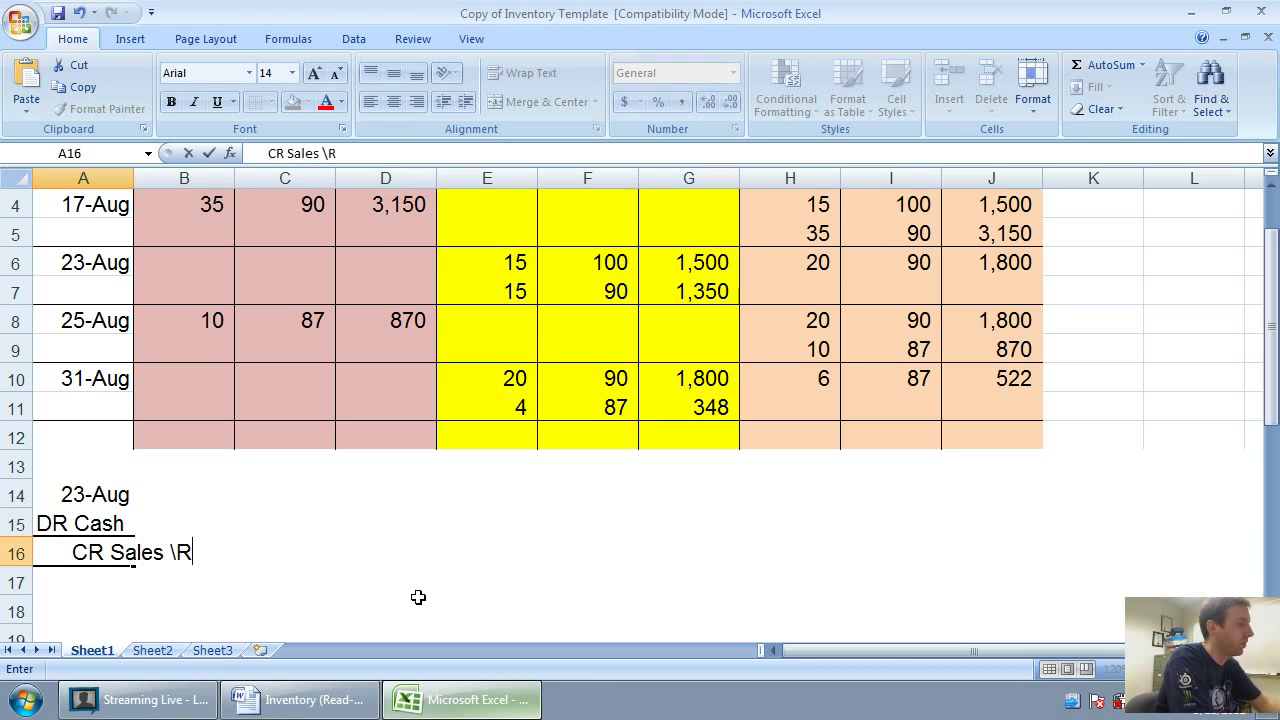
key("BackSpace")
key("BackSpace")
type("revenue")
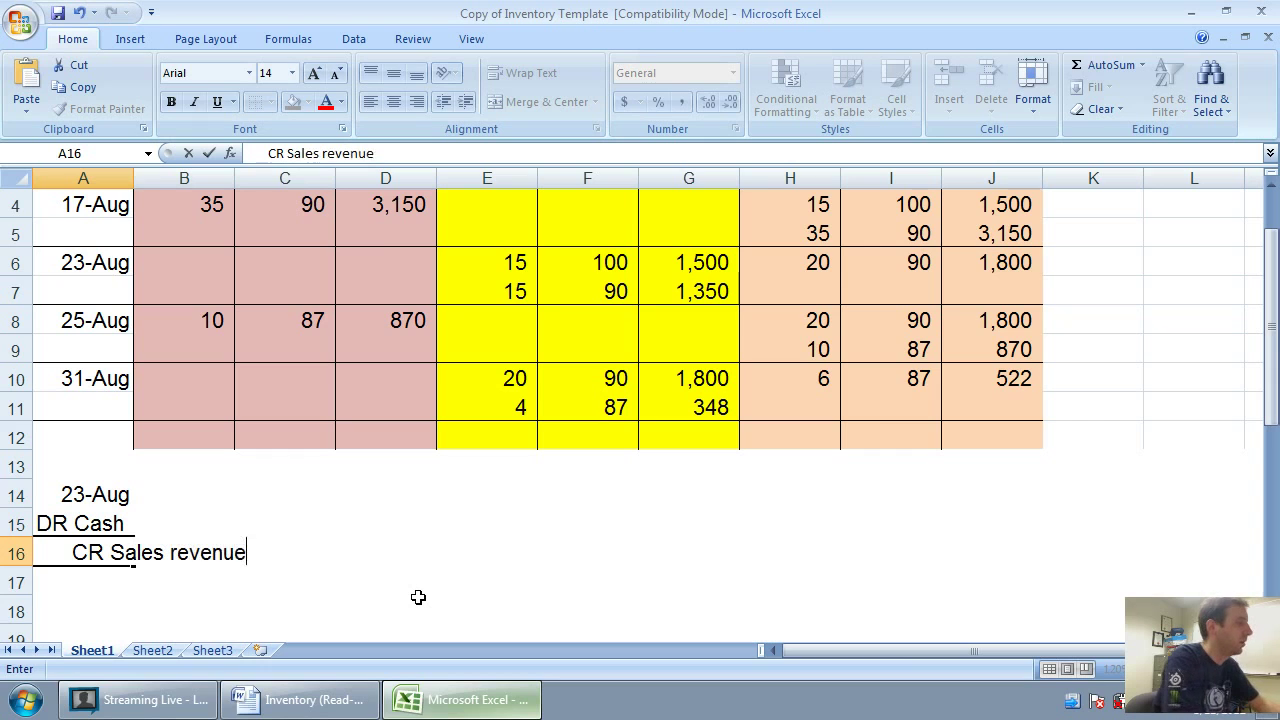
key("Return")
Add DR Cost of goods sold and CR Inventory lines, then switch to the Word problem.
type("DR C")
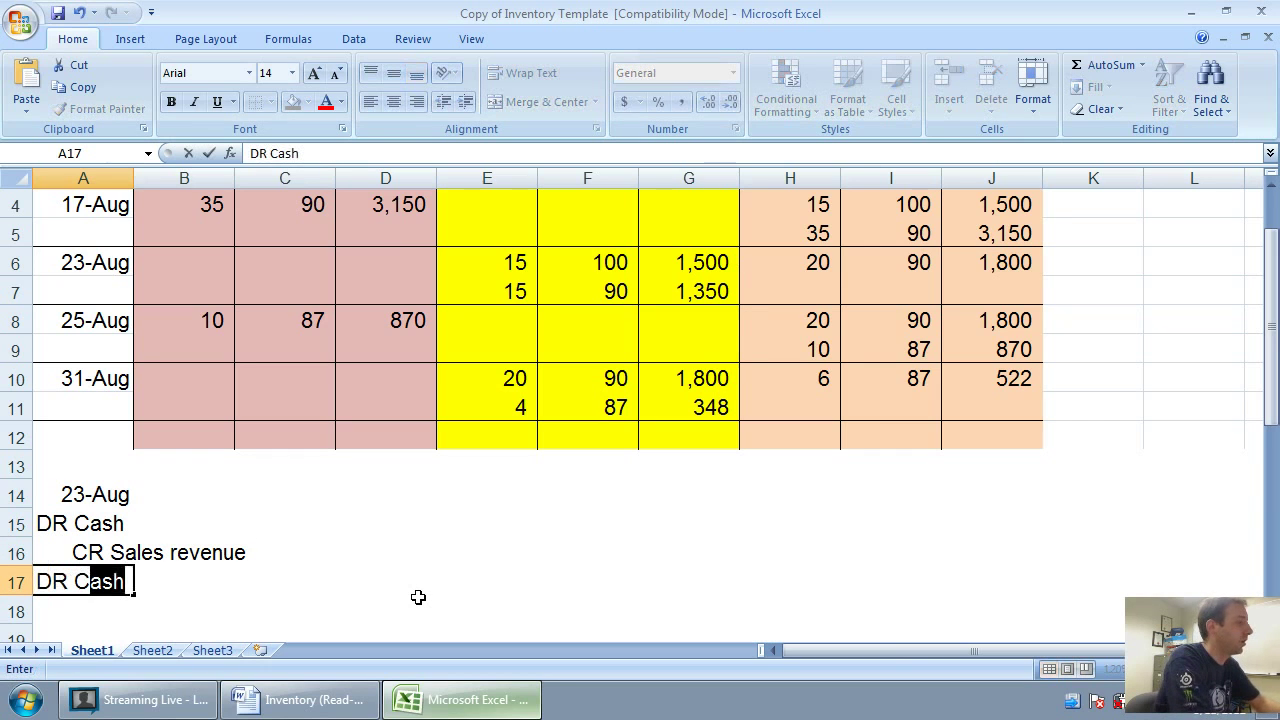
type("ost of goods sold")
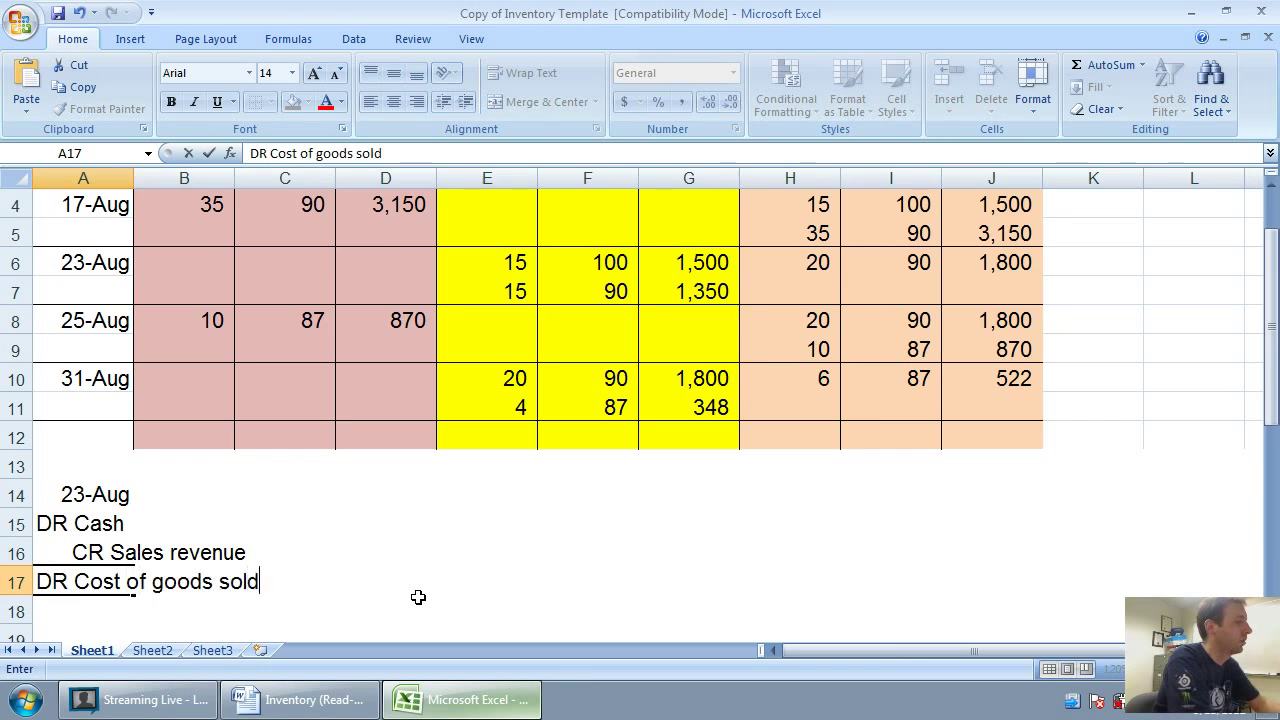
key("Return")
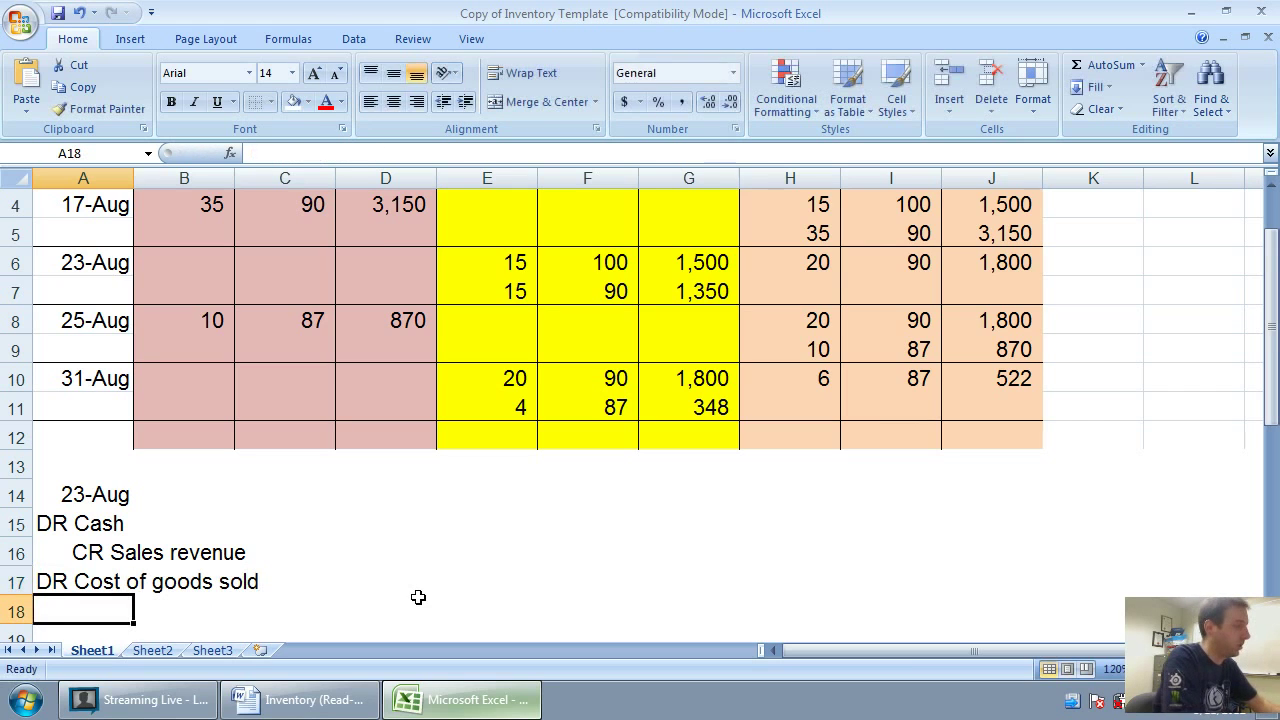
type("CR I")
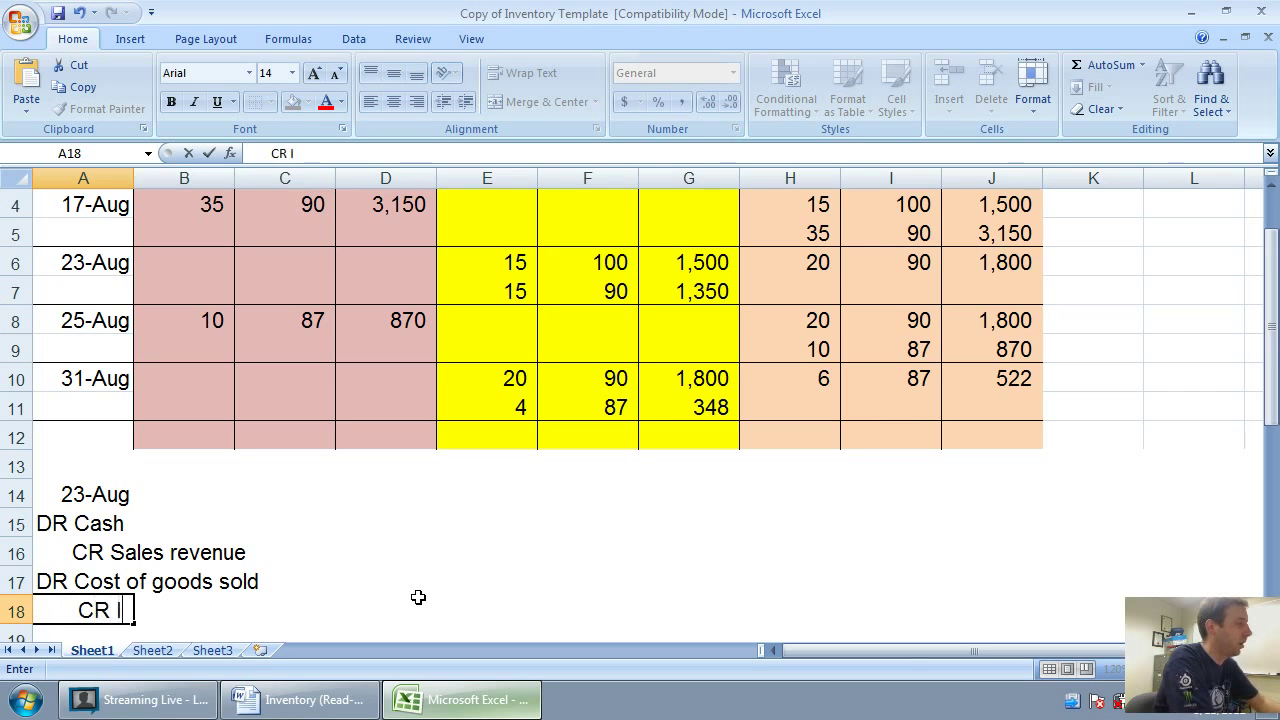
type("nventory")
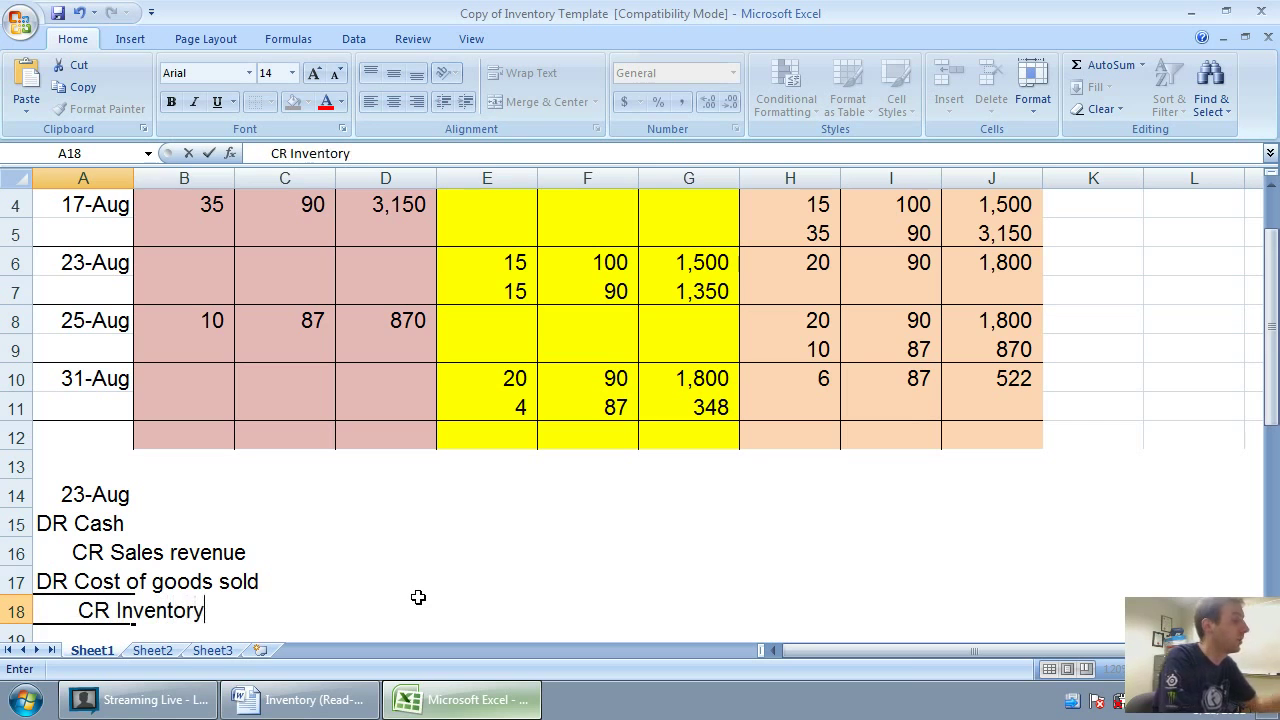
key("Tab")
key("Up")
key("Up")
key("Up")
key("Right")
key("Right")
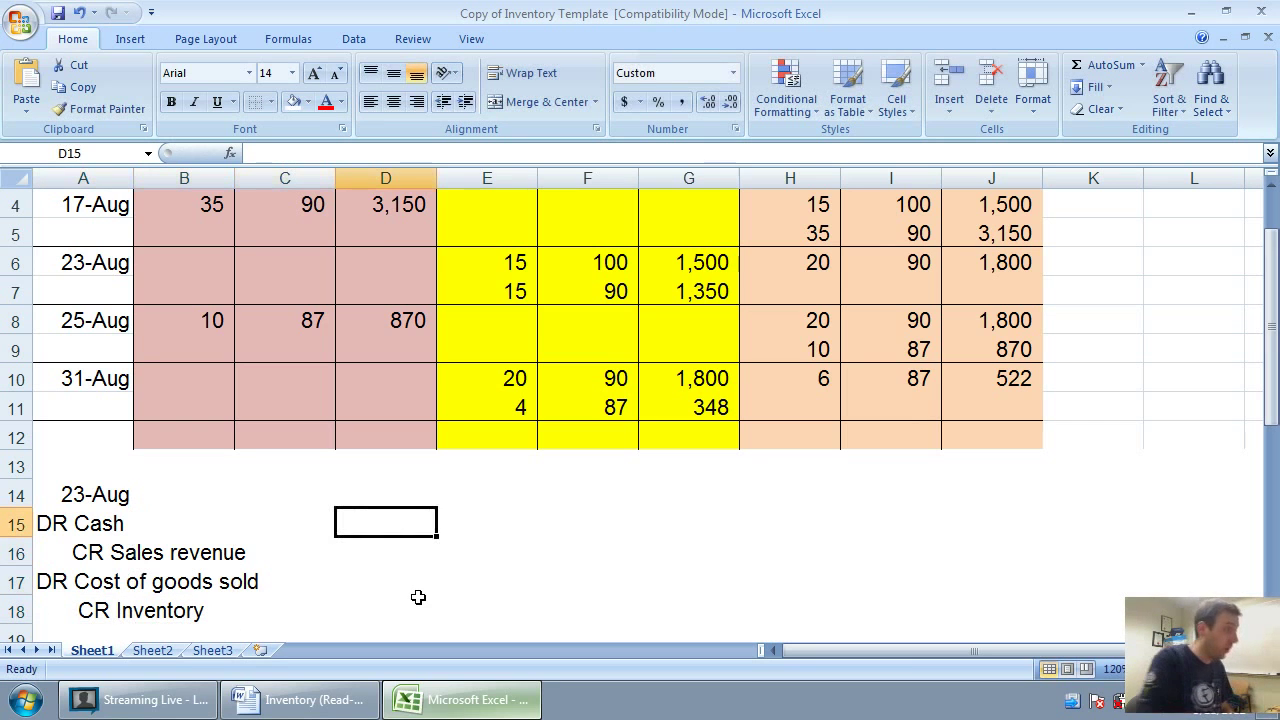
key("alt+Tab")
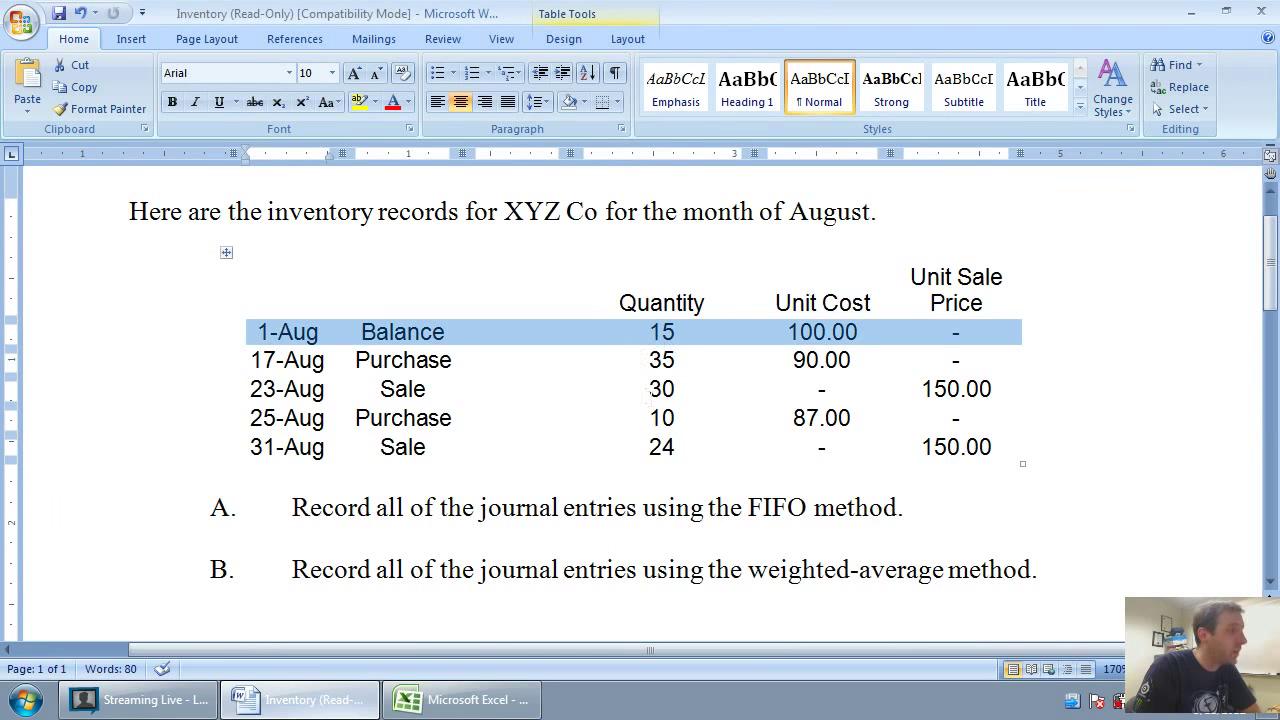
Highlight the 23-Aug row in Word to read its 30 units at 150.00.
left_click(650, 389)
left_click(250, 389)
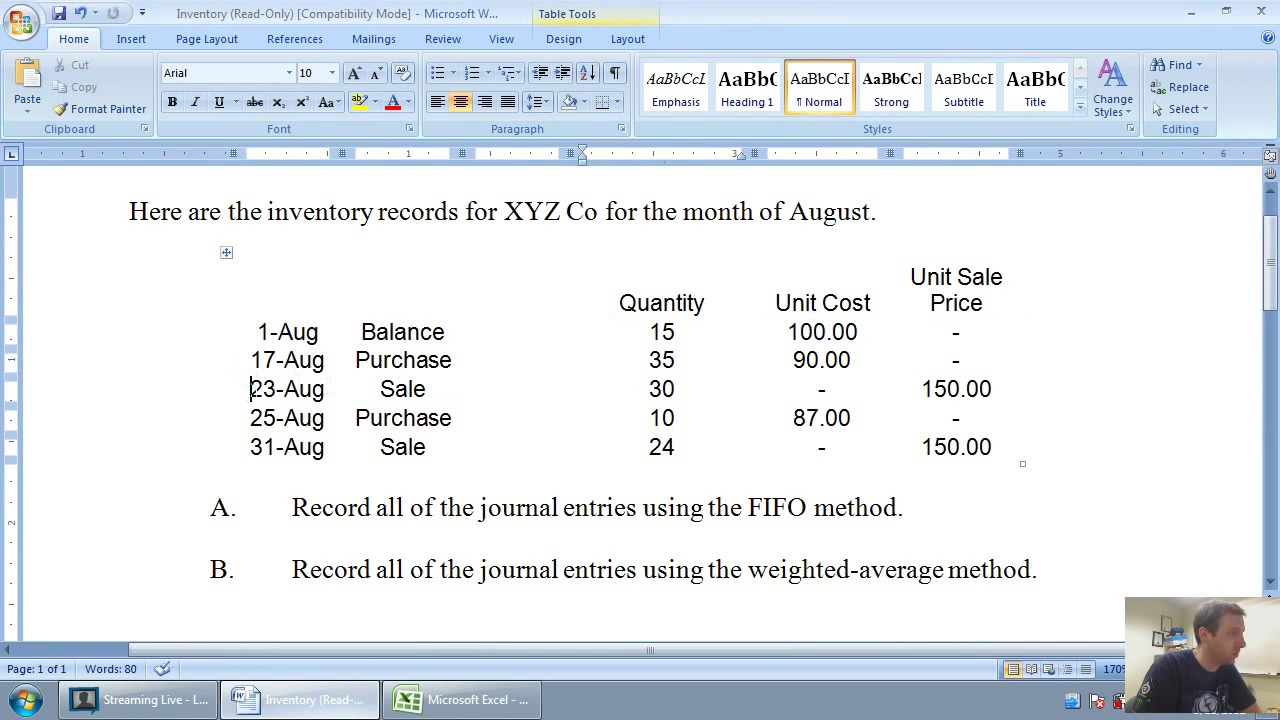
left_click_drag(250, 389, 948, 405)
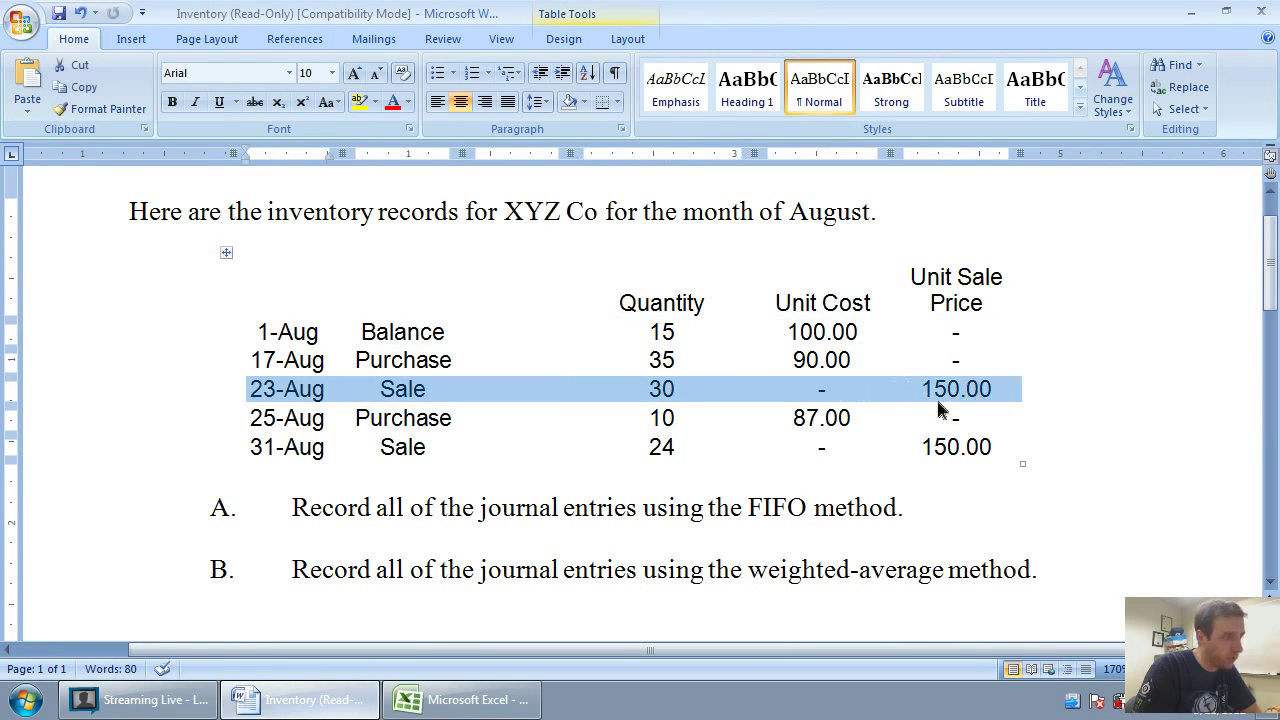
left_click(1044, 425)
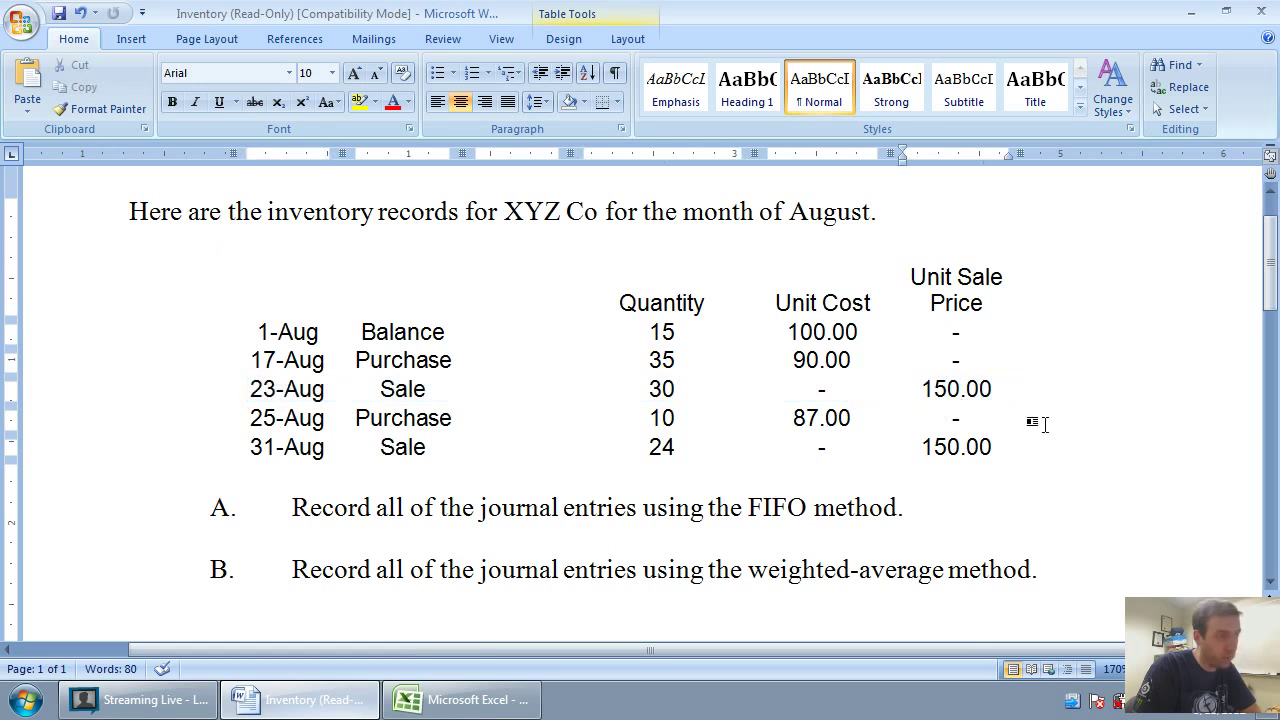
Back in Excel, enter 4,500 for both the Cash debit and Sales revenue credit.
left_click(450, 700)
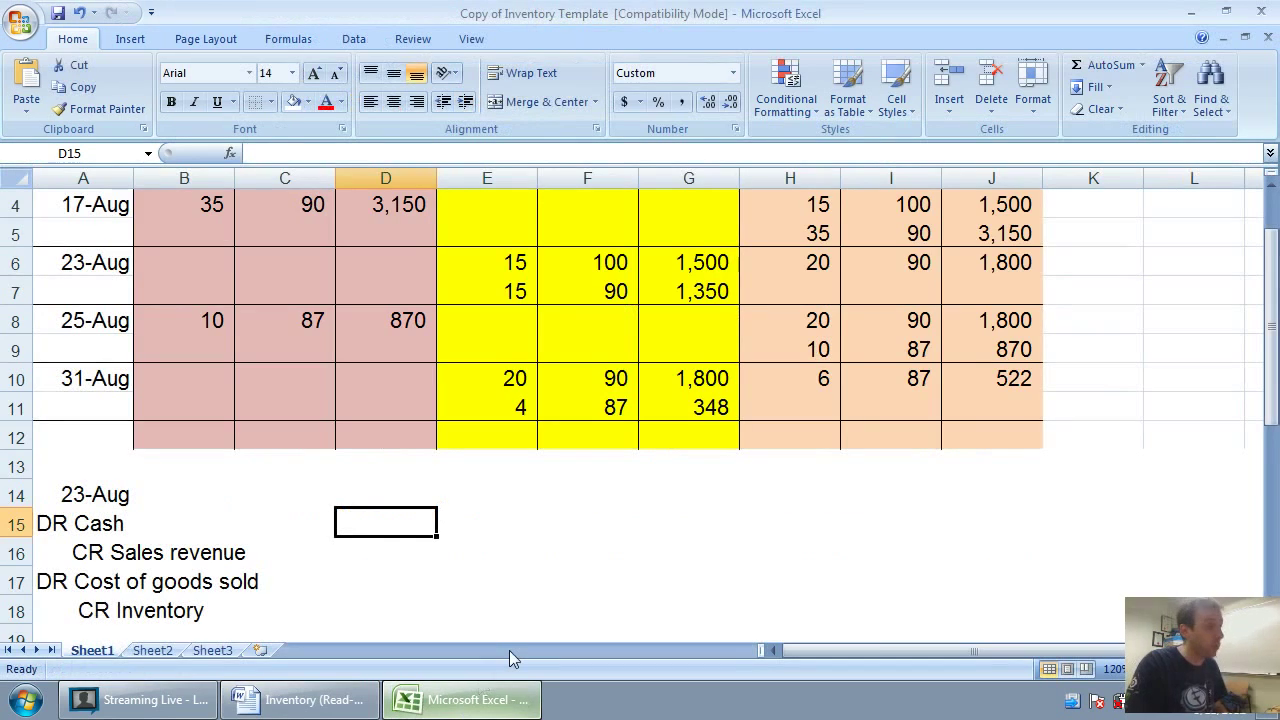
type("0")
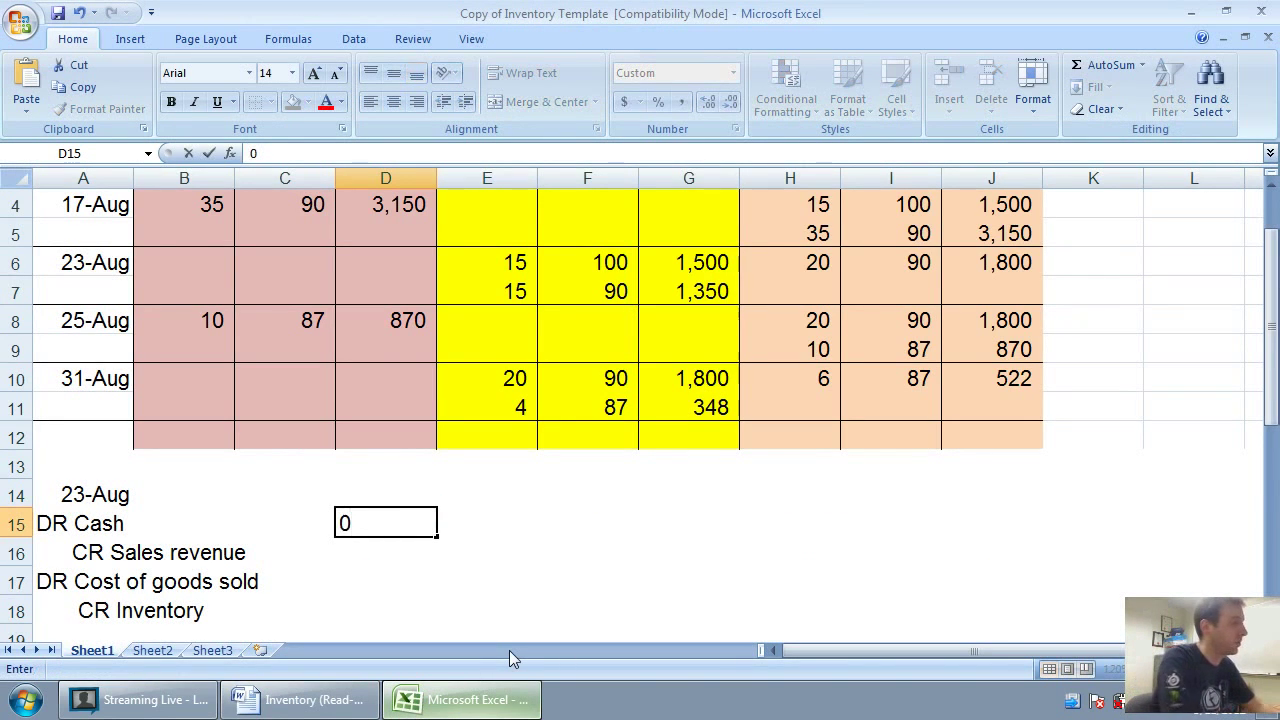
key("BackSpace")
type("=")
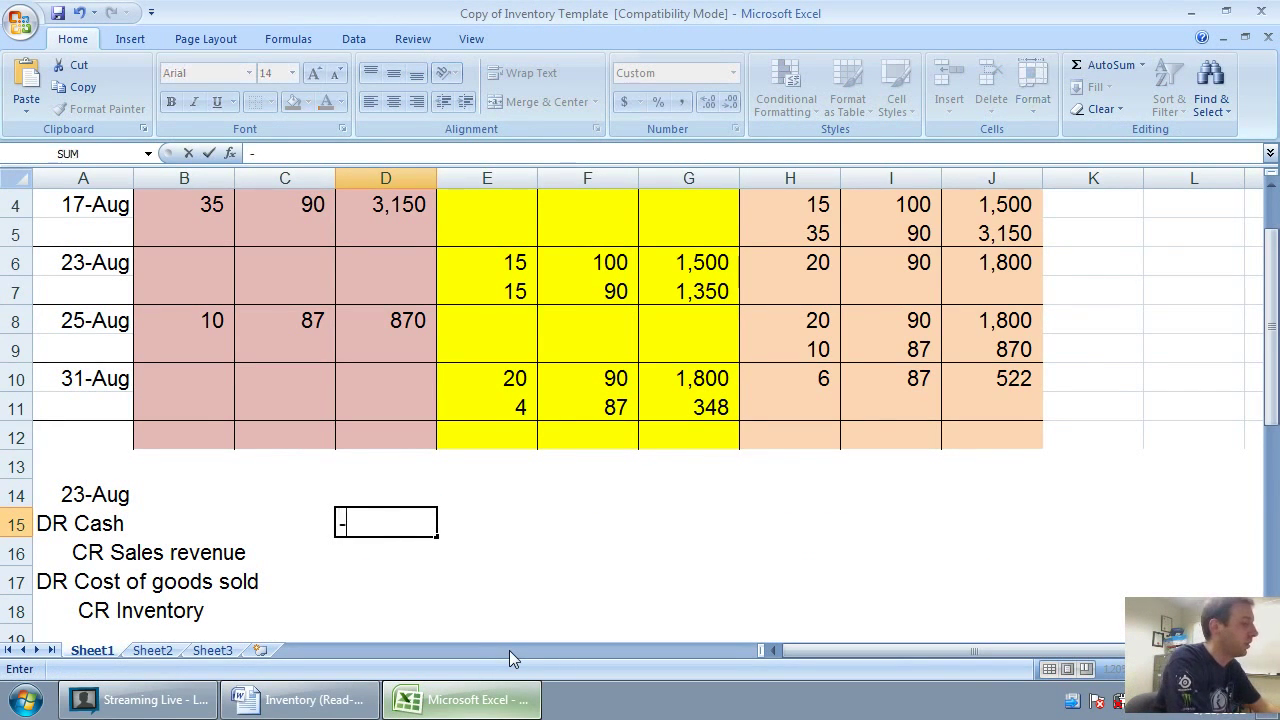
key("BackSpace")
type("=30*15")
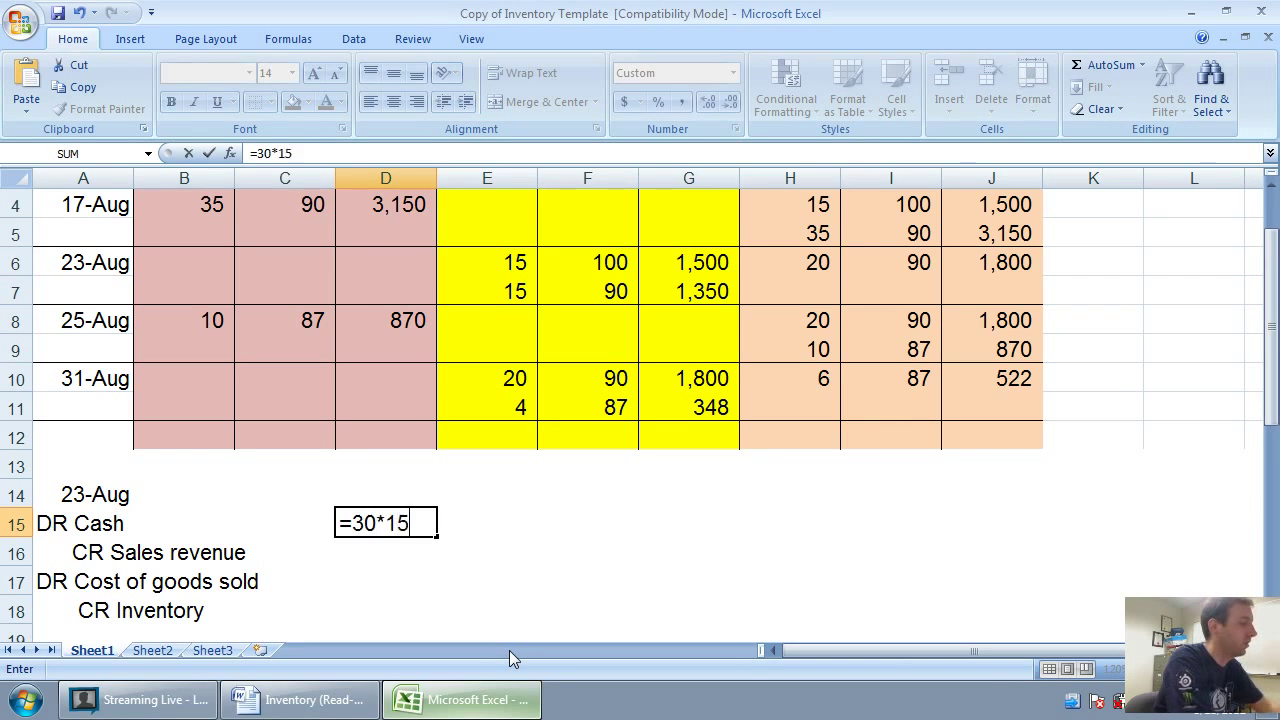
key("Return")
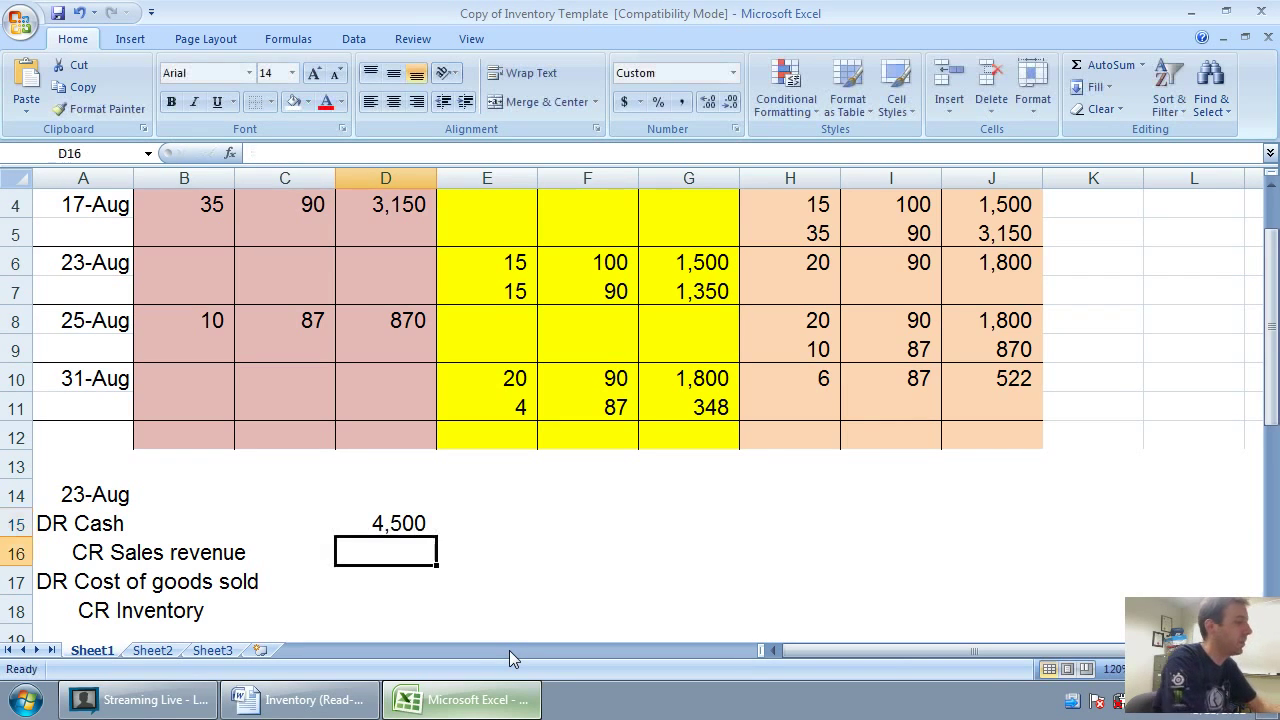
key("Right")
type("4500")
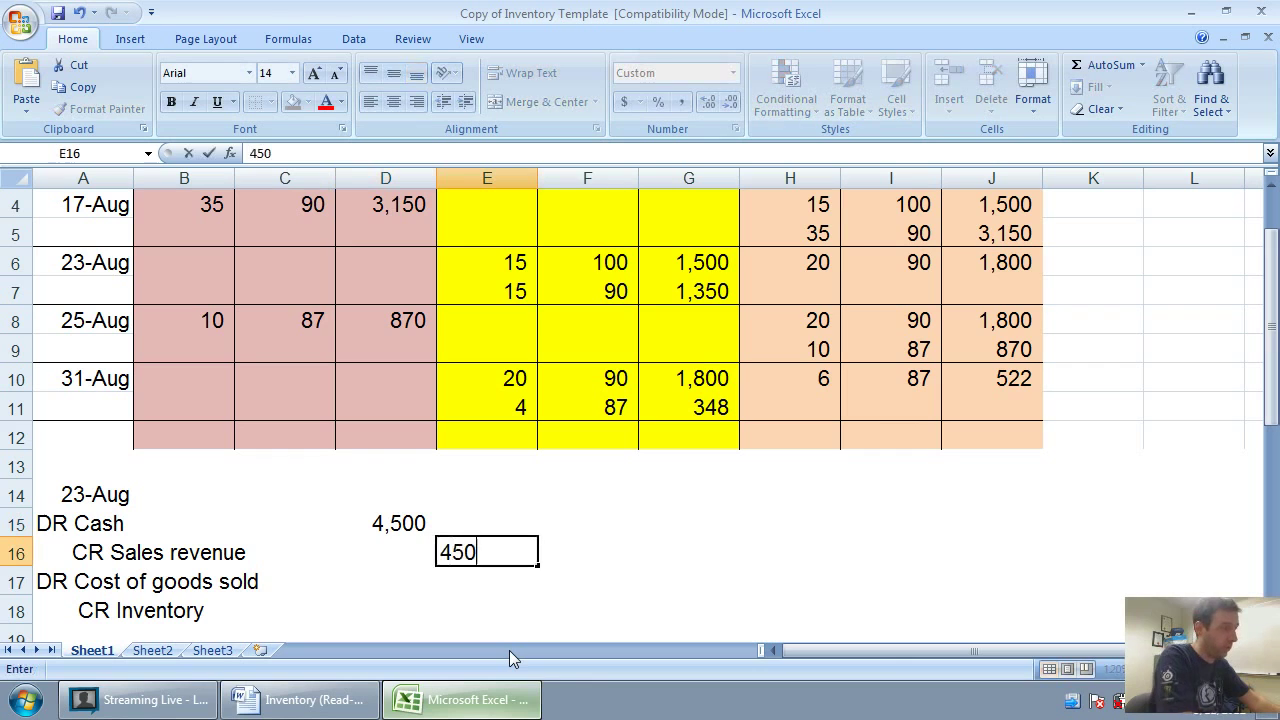
key("Return")
key("Left")
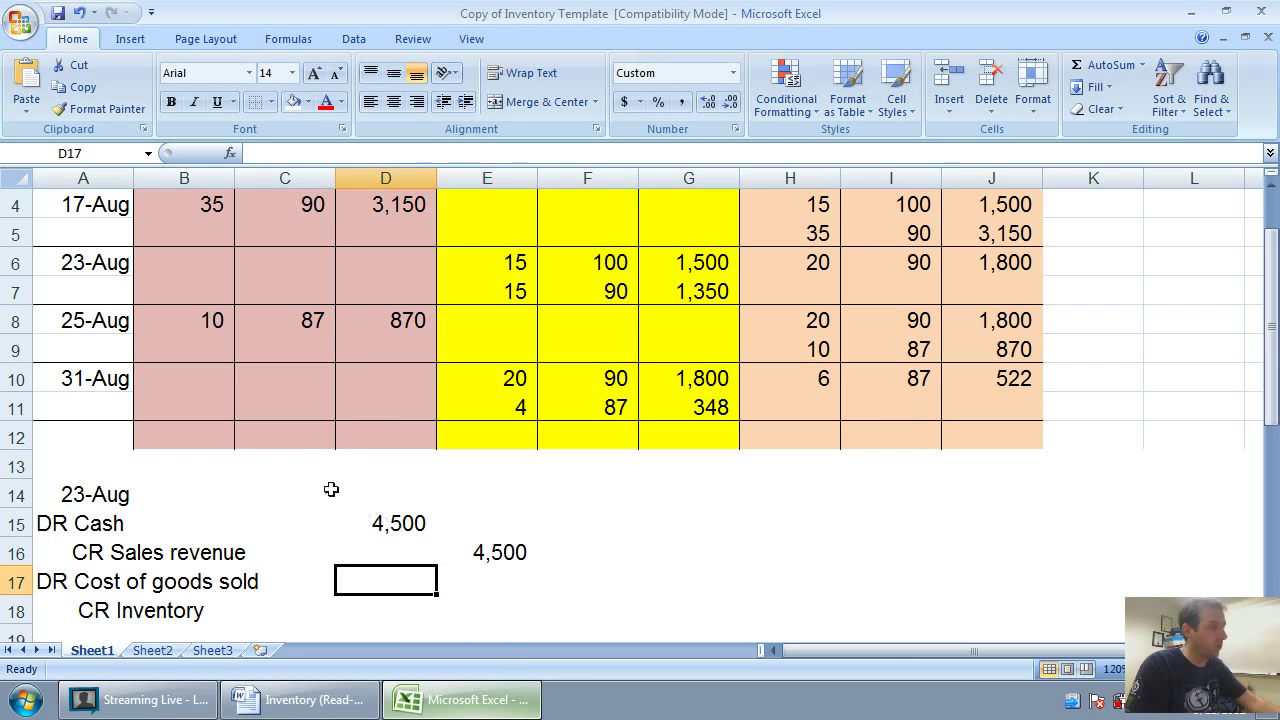
Check the G6:G7 sum and enter 2,850 for Cost of goods sold and Inventory.
scroll(702, 300, "up", 1)
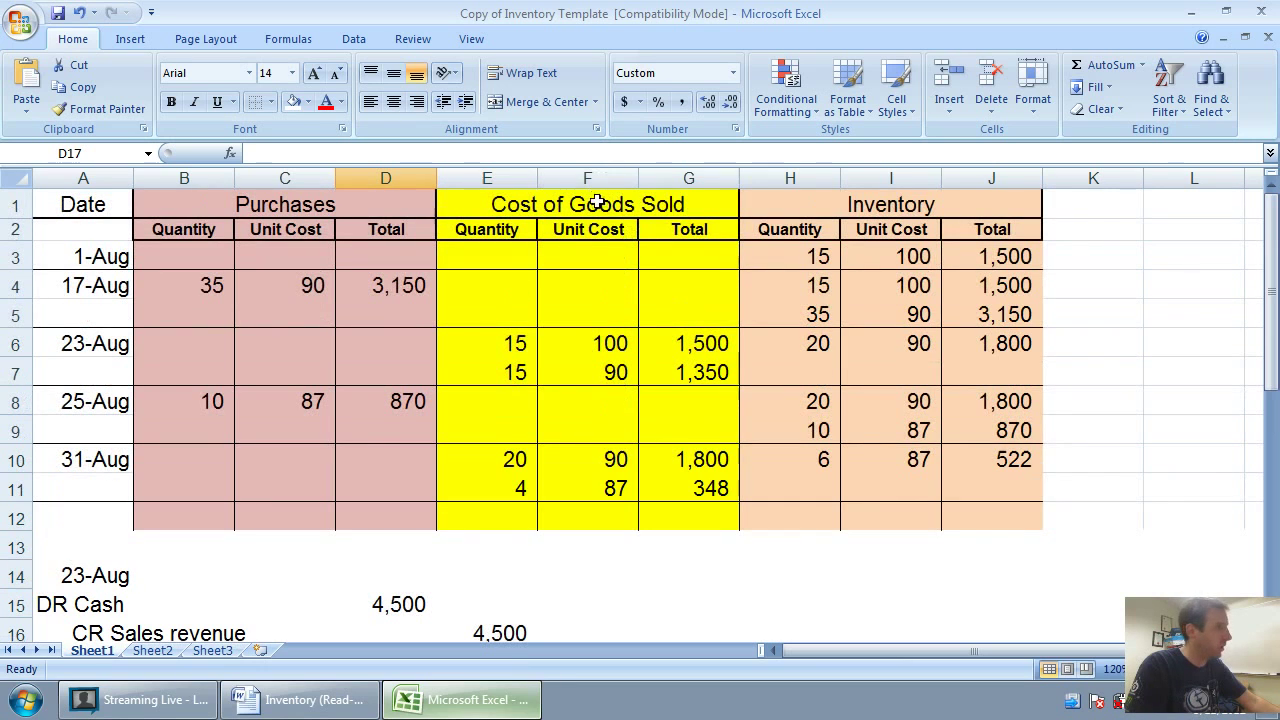
left_click_drag(689, 336, 708, 374)
scroll(720, 445, "down", 2)
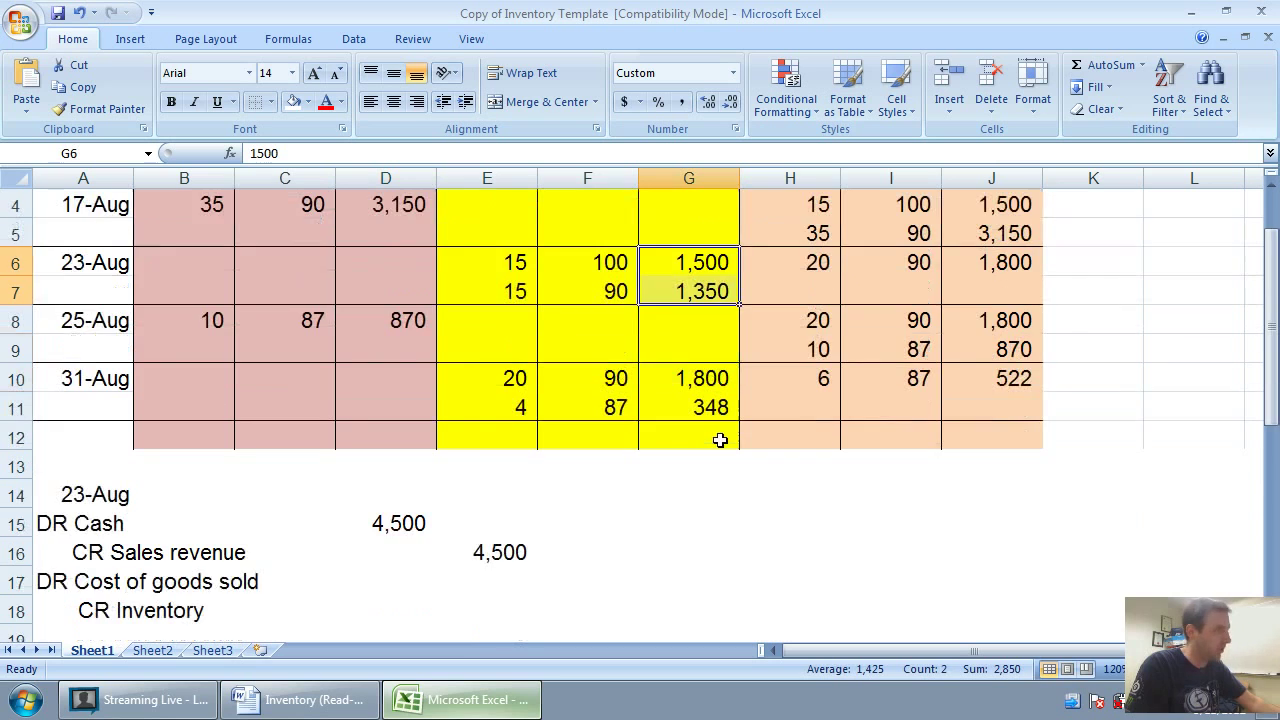
scroll(720, 440, "up", 1)
left_click(398, 582)
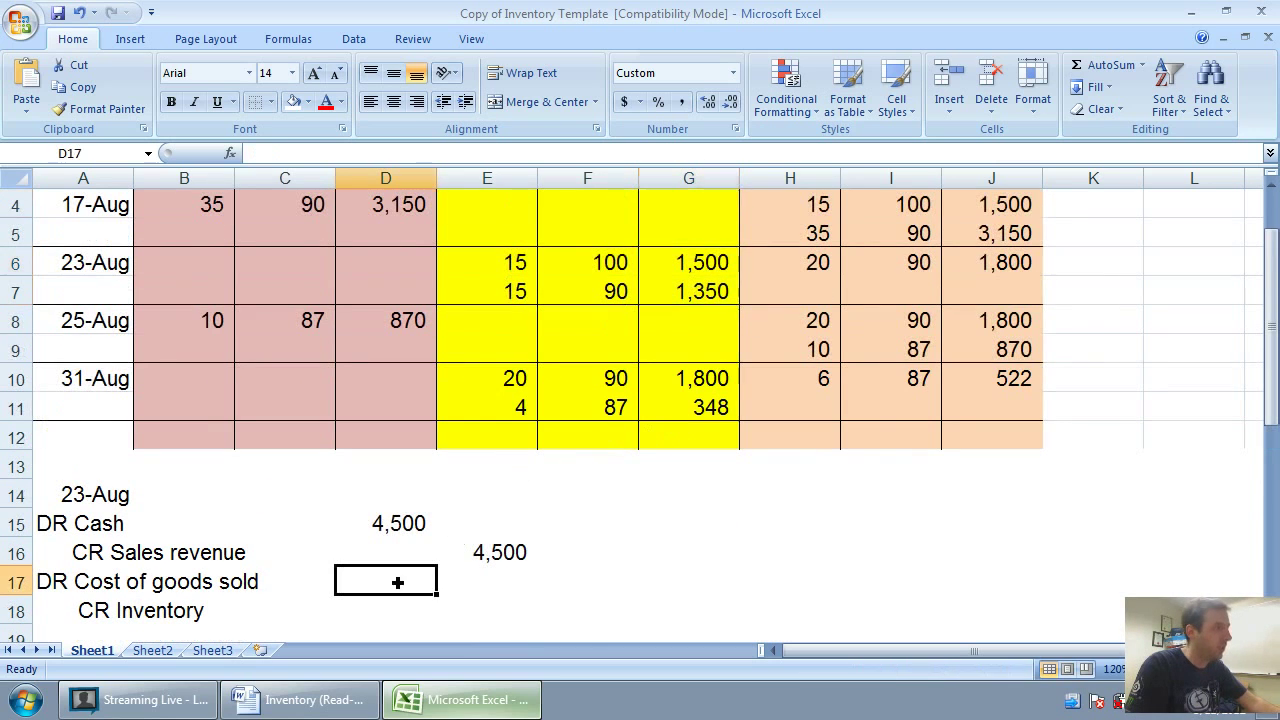
type("2850")
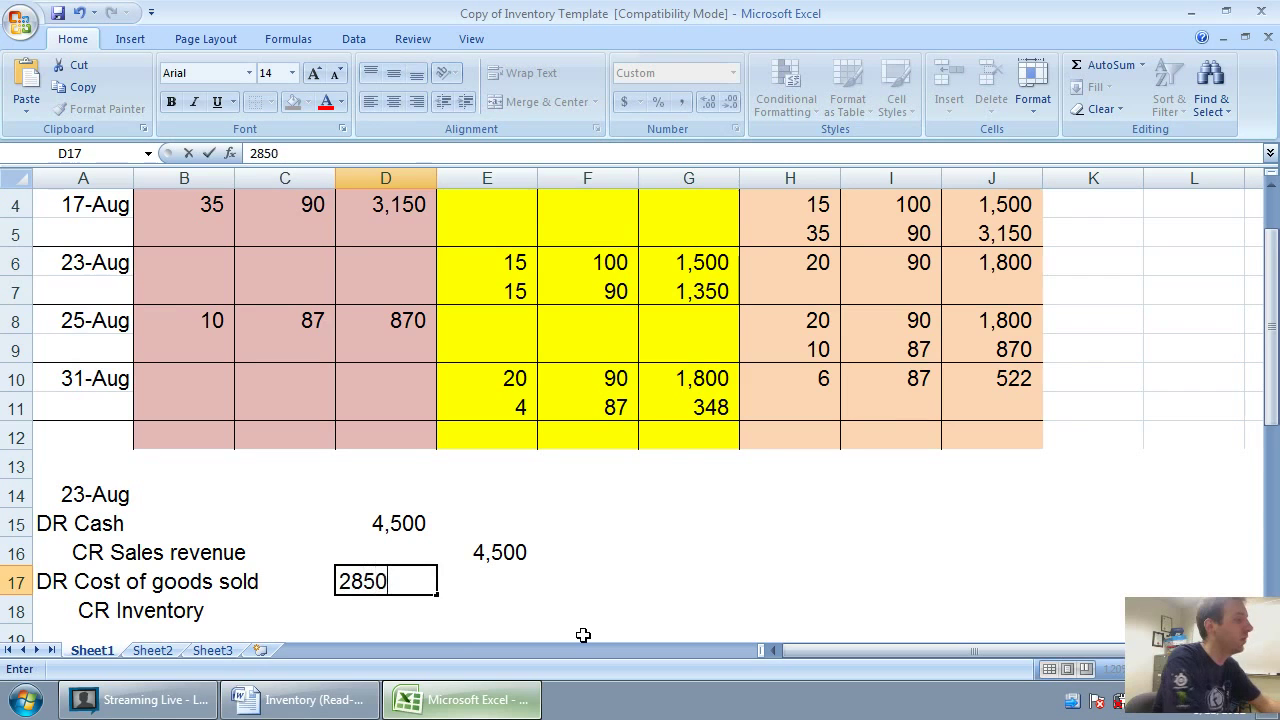
key("Return")
key("Right")
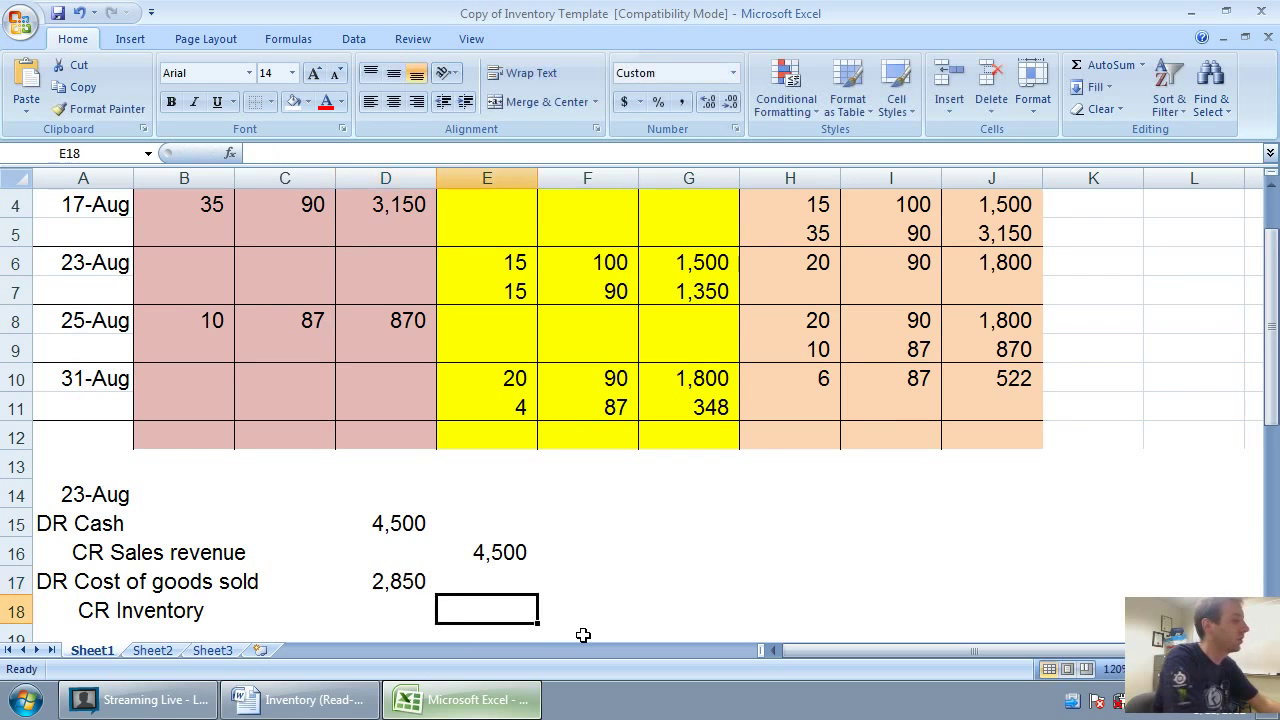
type("2850")
key("Up")
key("Up")
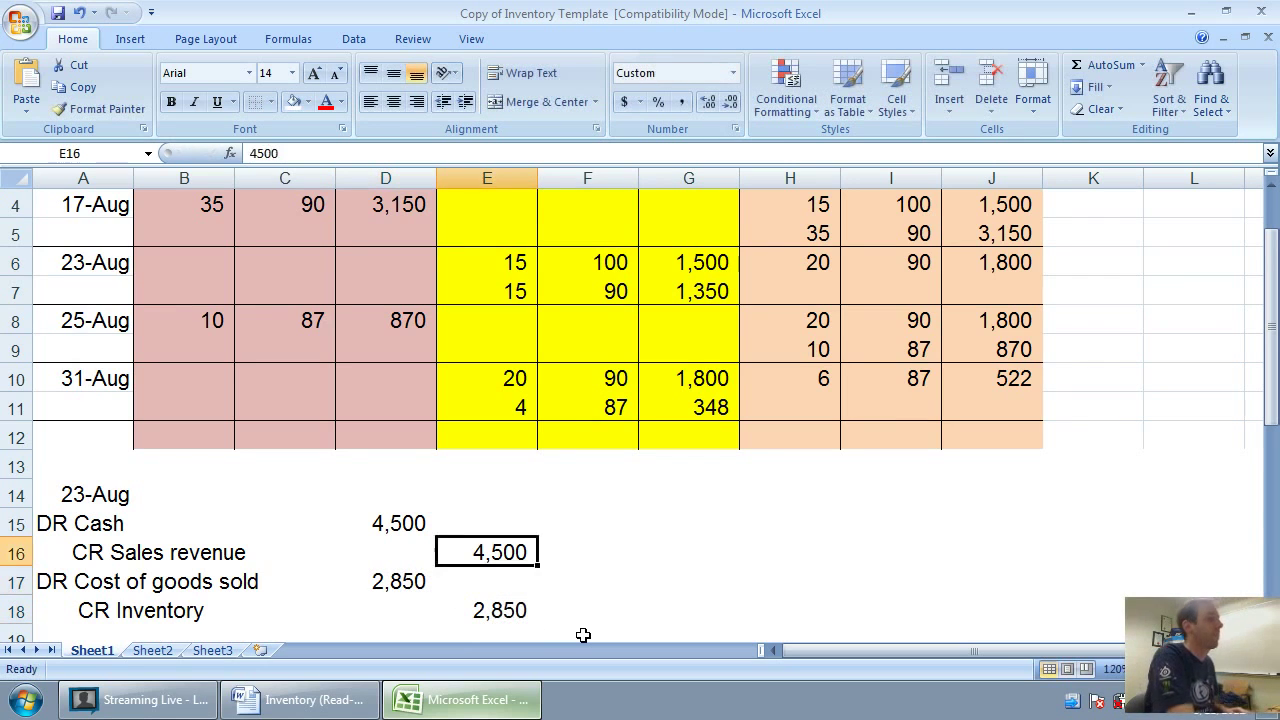
key("Up")
key("Left")
key("Left")
key("Left")
key("Left")
key("Up")
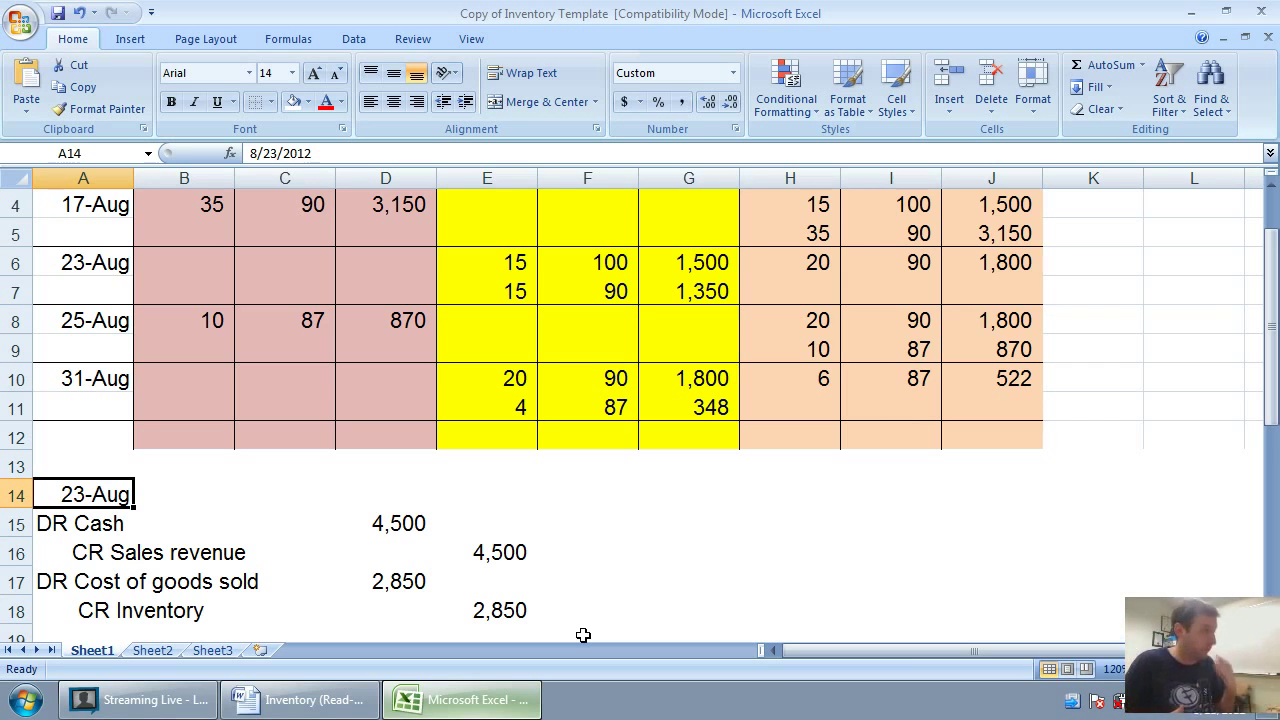
left_click(255, 699)
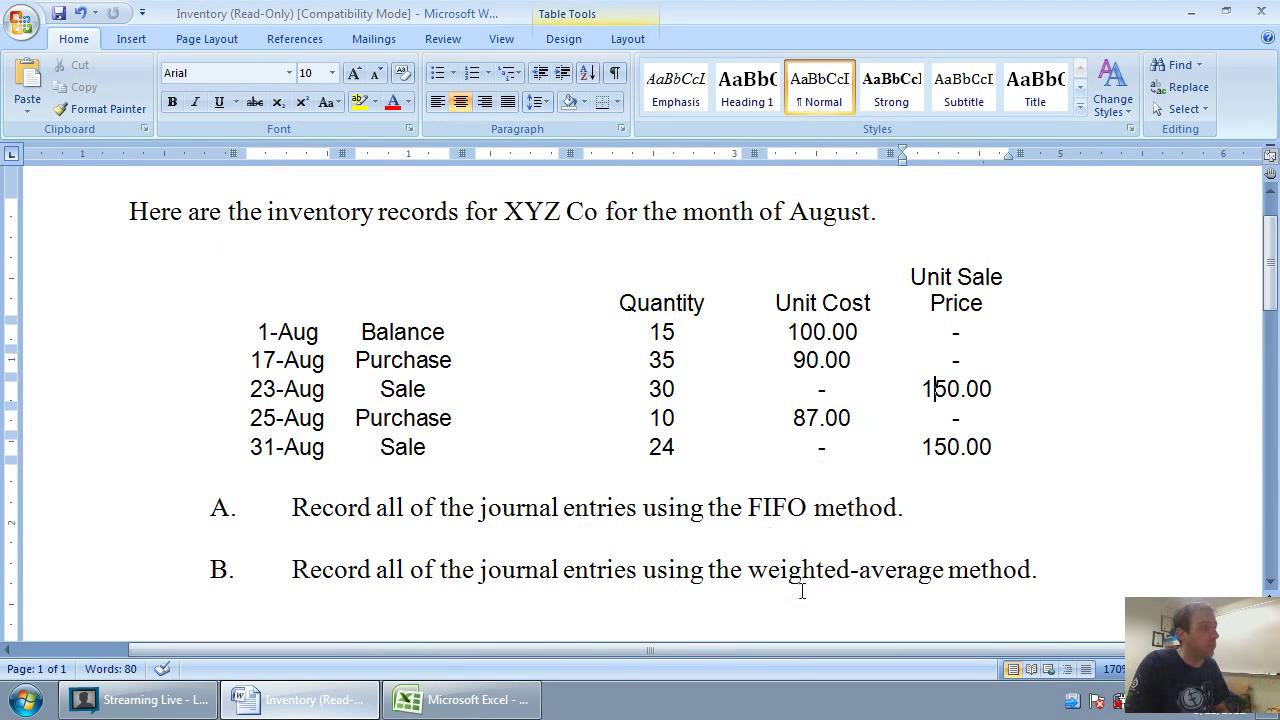
left_click(488, 703)
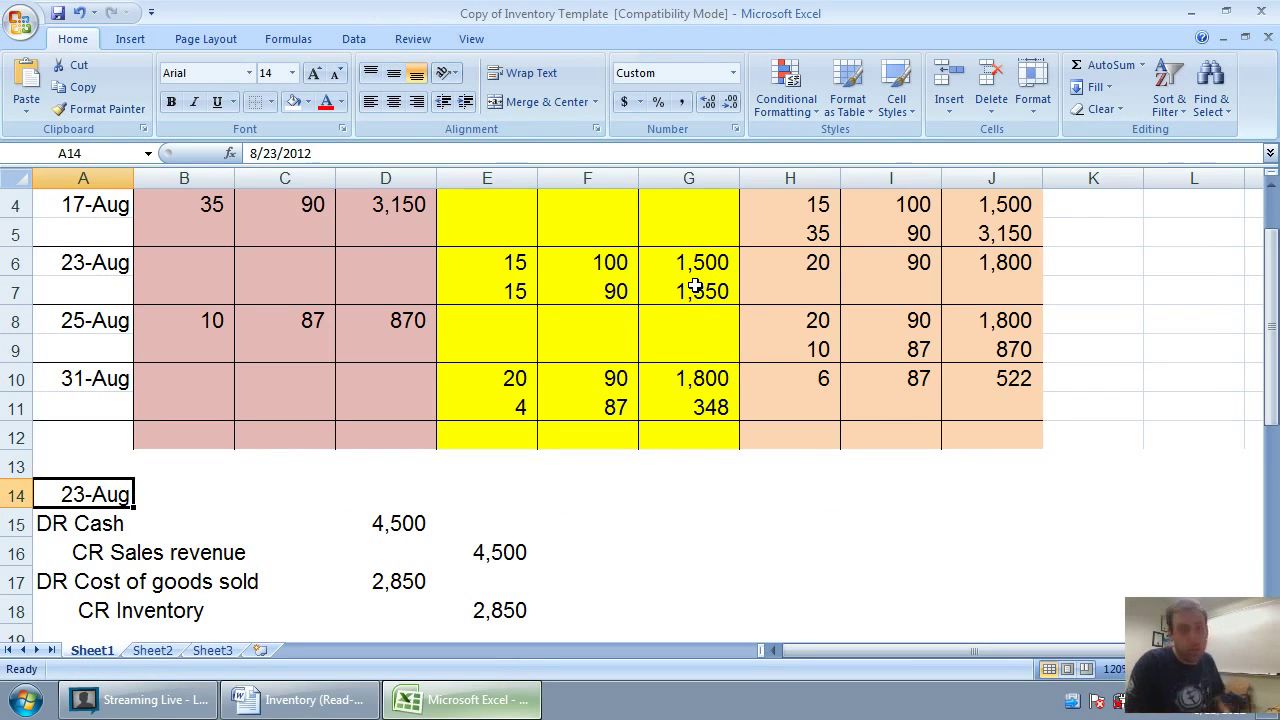
scroll(695, 287, "up", 1)
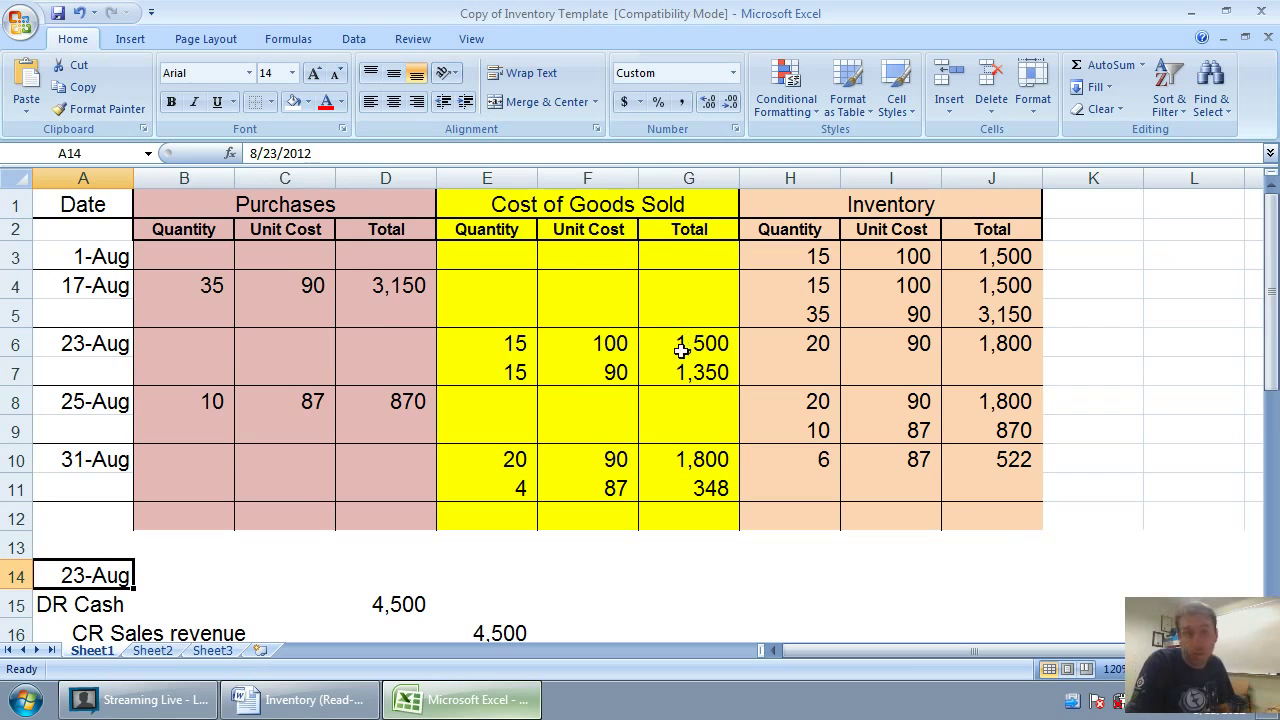
left_click_drag(692, 338, 697, 365)
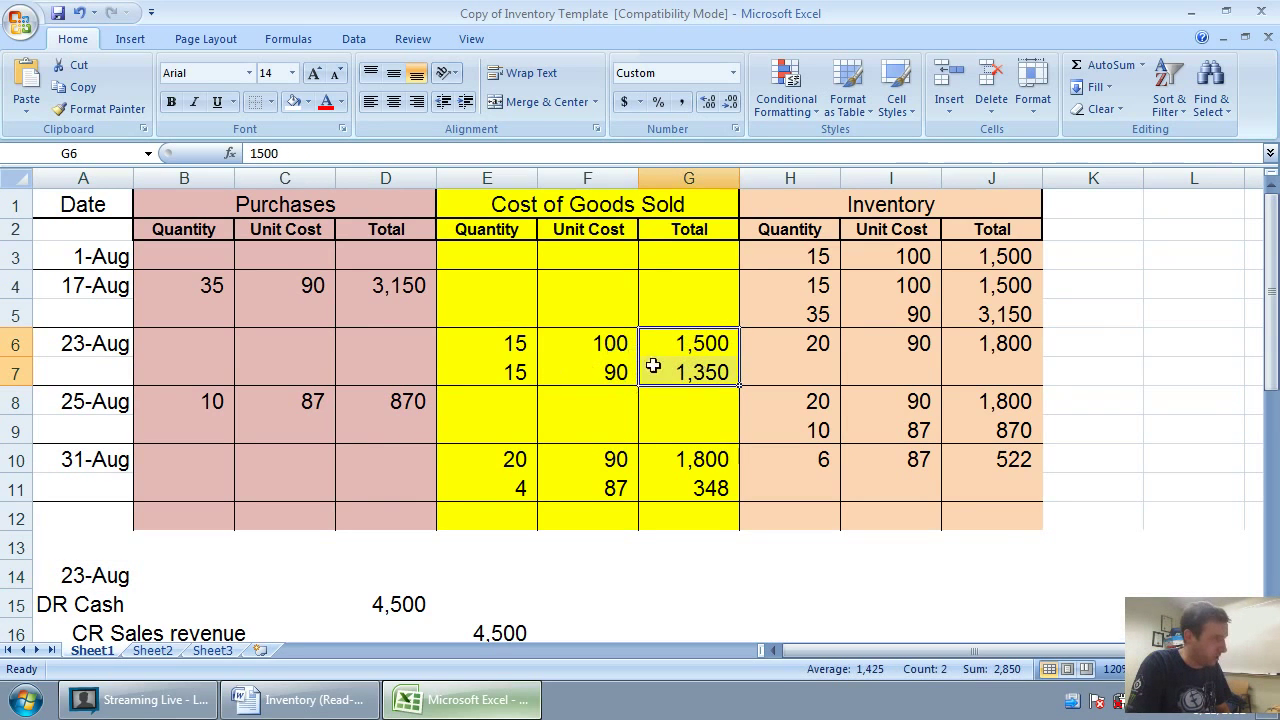
scroll(716, 388, "down", 1)
scroll(664, 404, "down", 1)
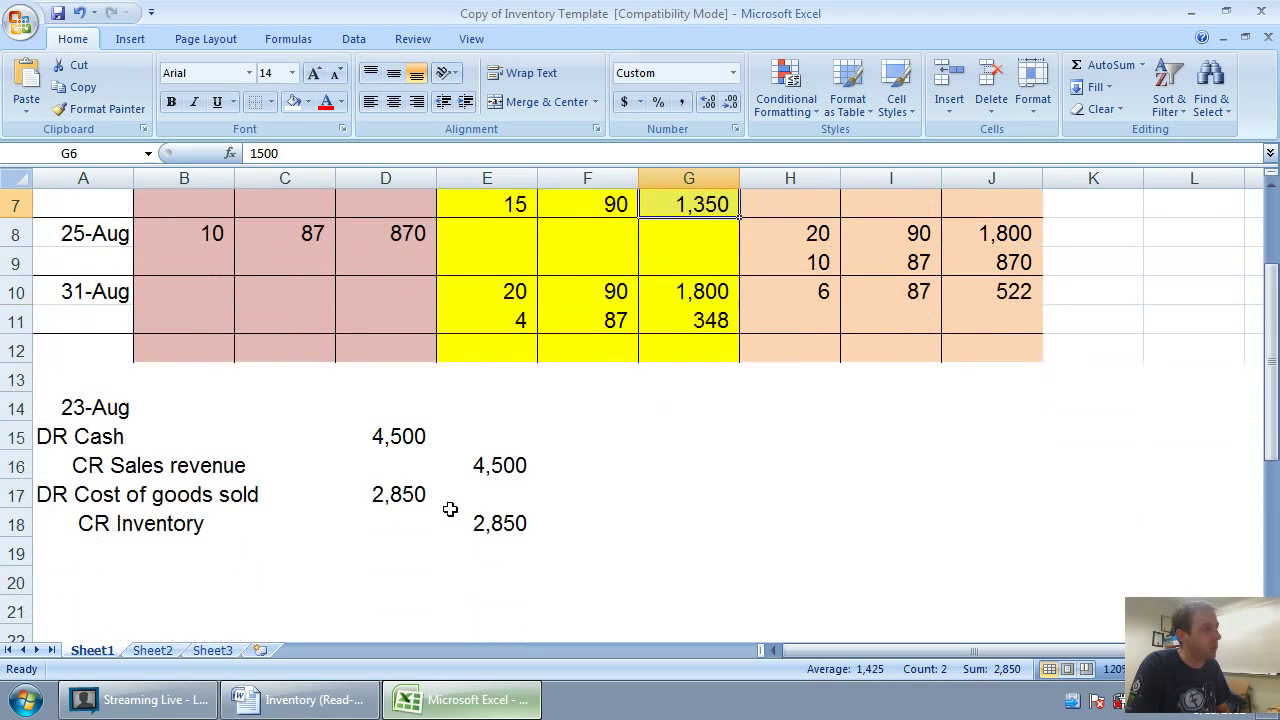
left_click(396, 494)
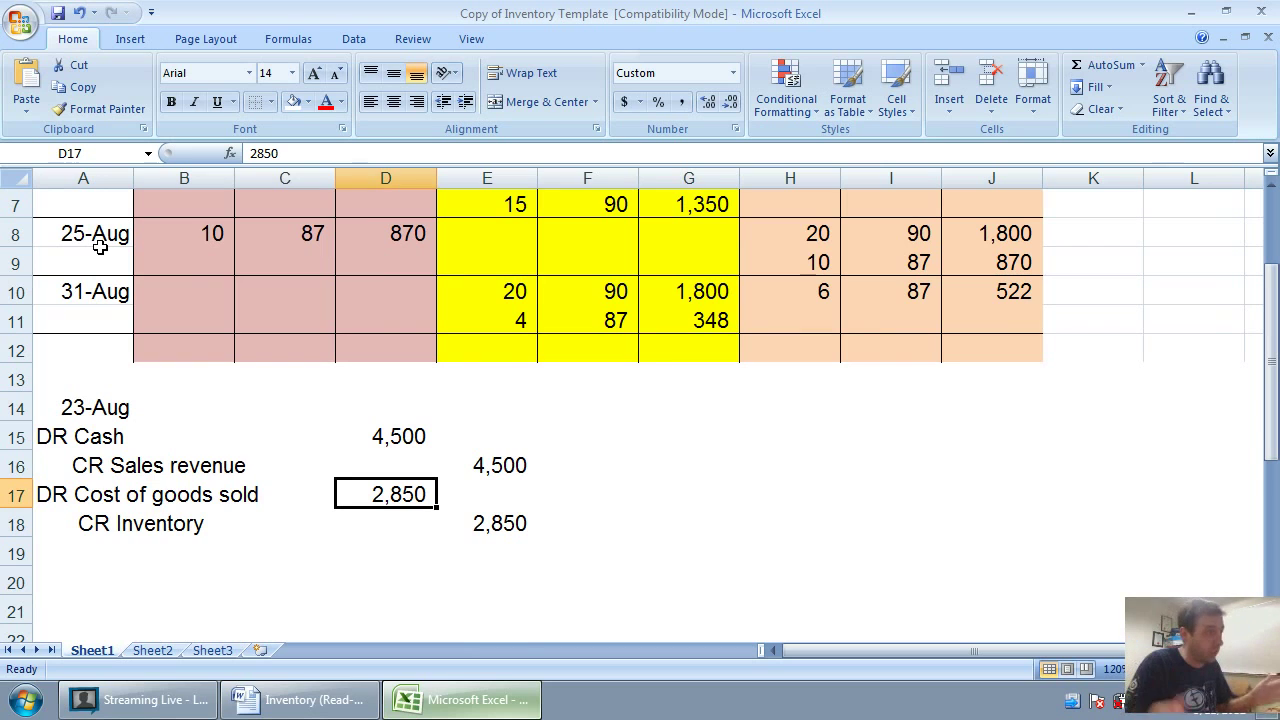
Change the journal entry date in A14 to 31-Aug.
left_click(84, 410)
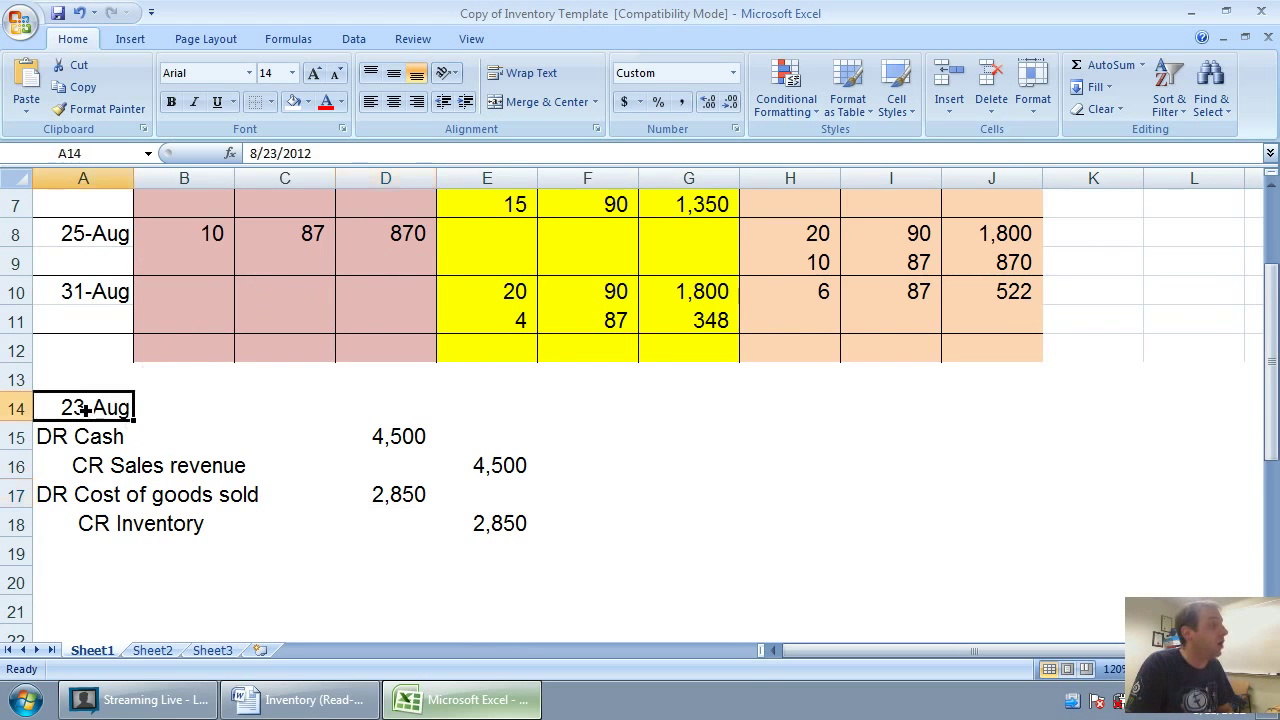
type("31-Aug")
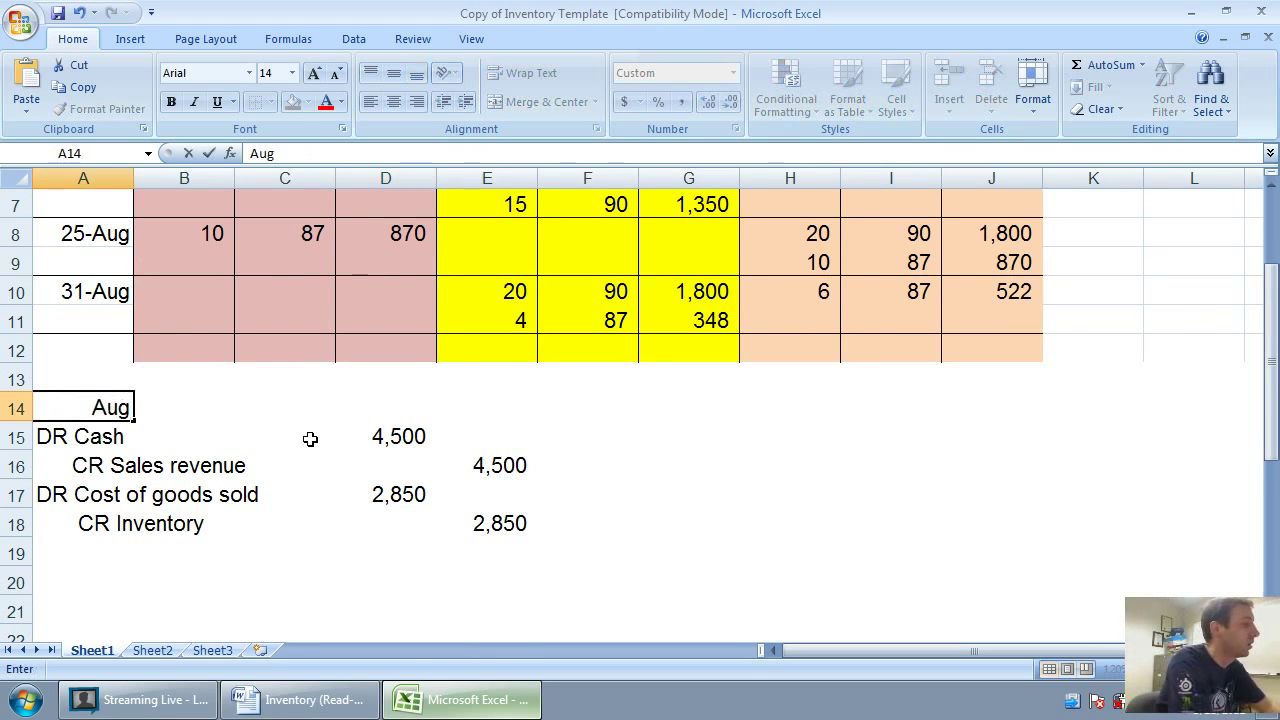
key("Return")
Clear the leftover Aug 23 amounts, then check the Aug 31 sale figures in Word.
key("Right")
key("Right")
key("Right")
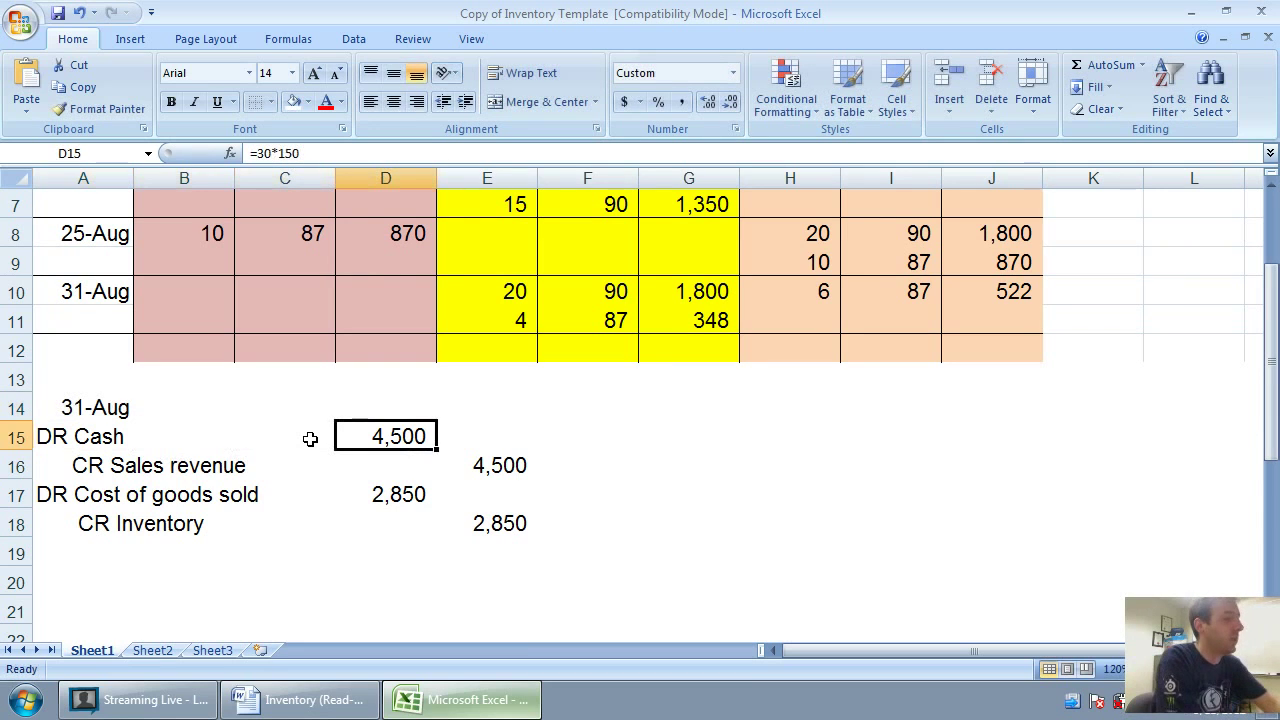
key("Delete")
key("Down")
key("Right")
key("Delete")
key("Down")
key("Down")
key("Delete")
key("Left")
key("Up")
key("Delete")
key("Up")
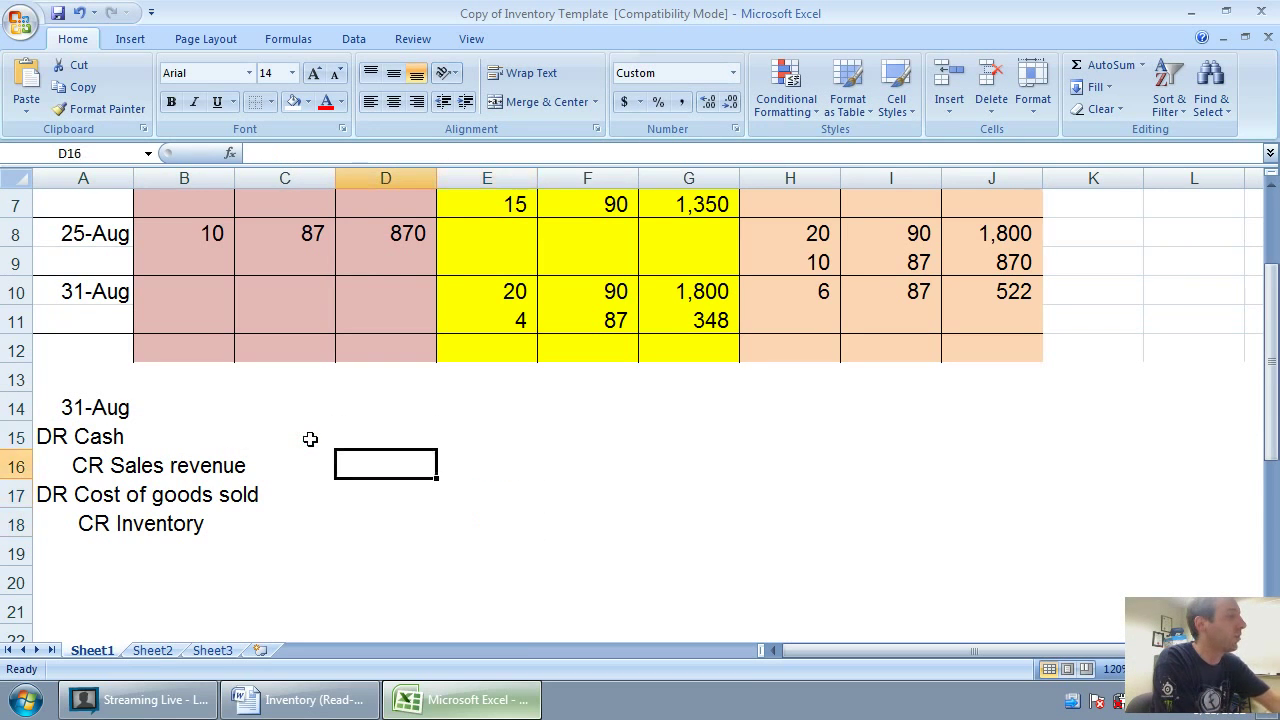
key("Up")
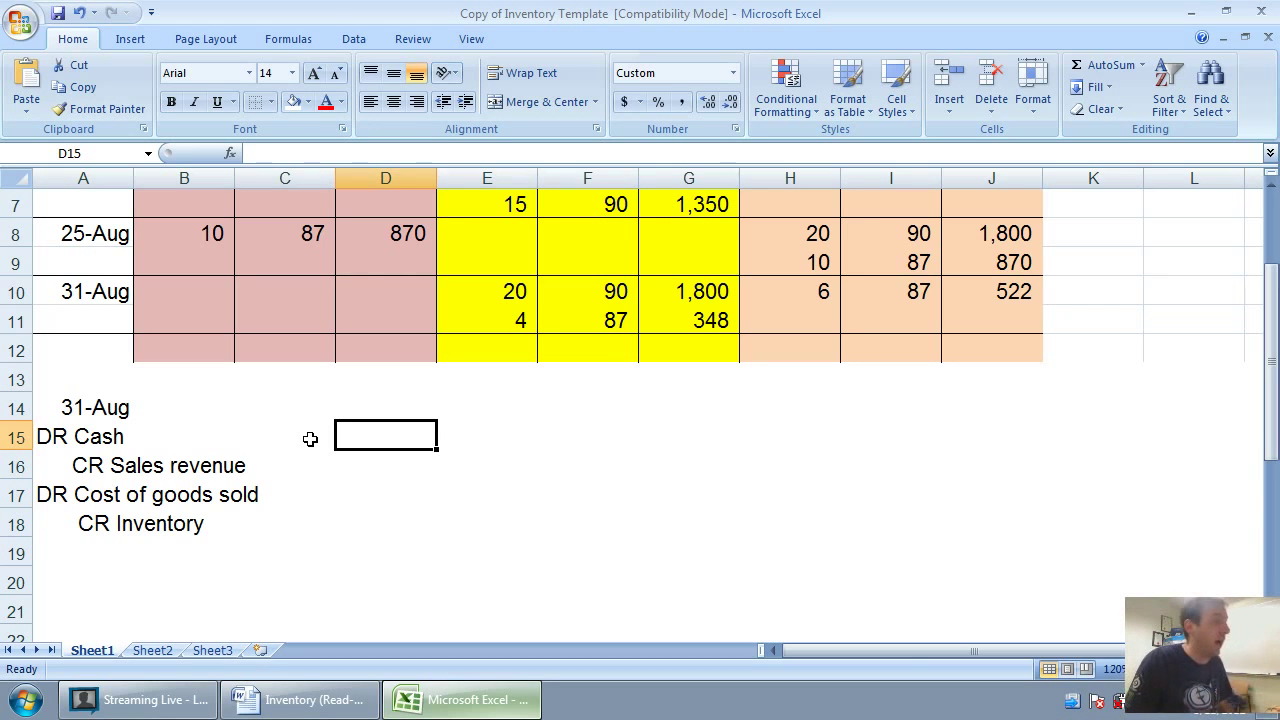
left_click(305, 700)
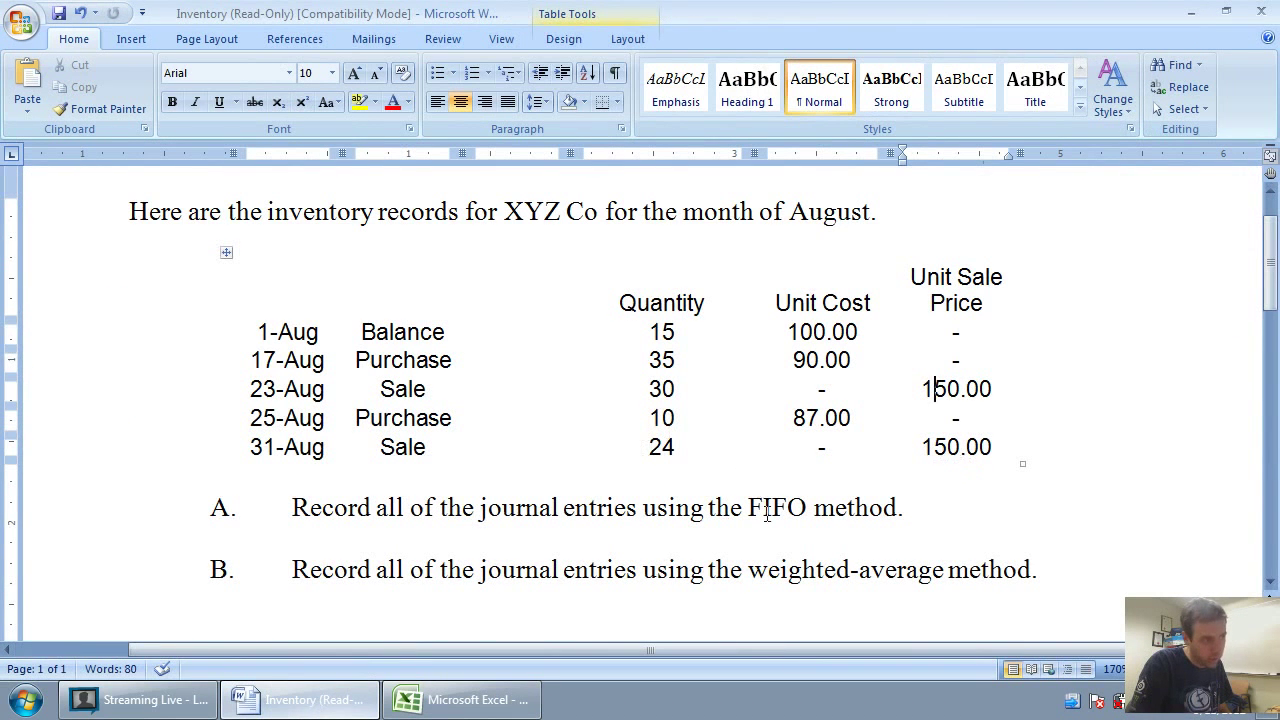
left_click(507, 706)
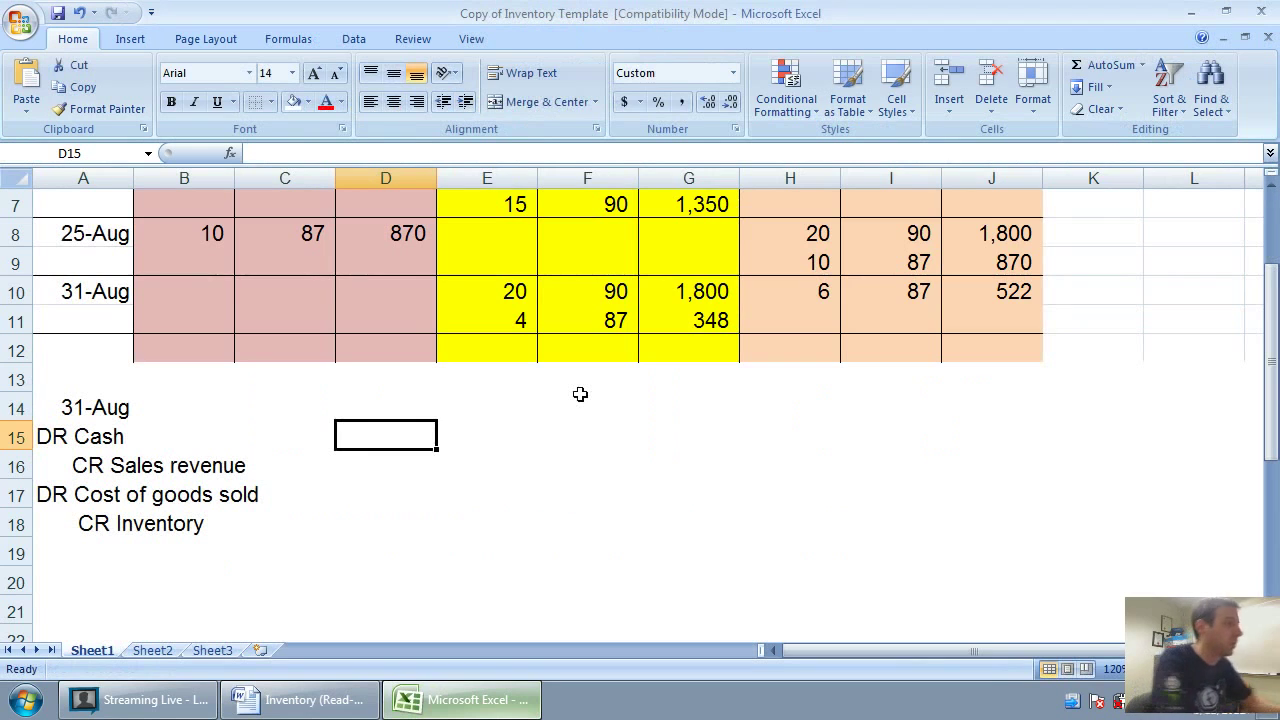
Enter 3,600 (=24*150) for the Cash debit and the Sales revenue credit.
type("=24*")
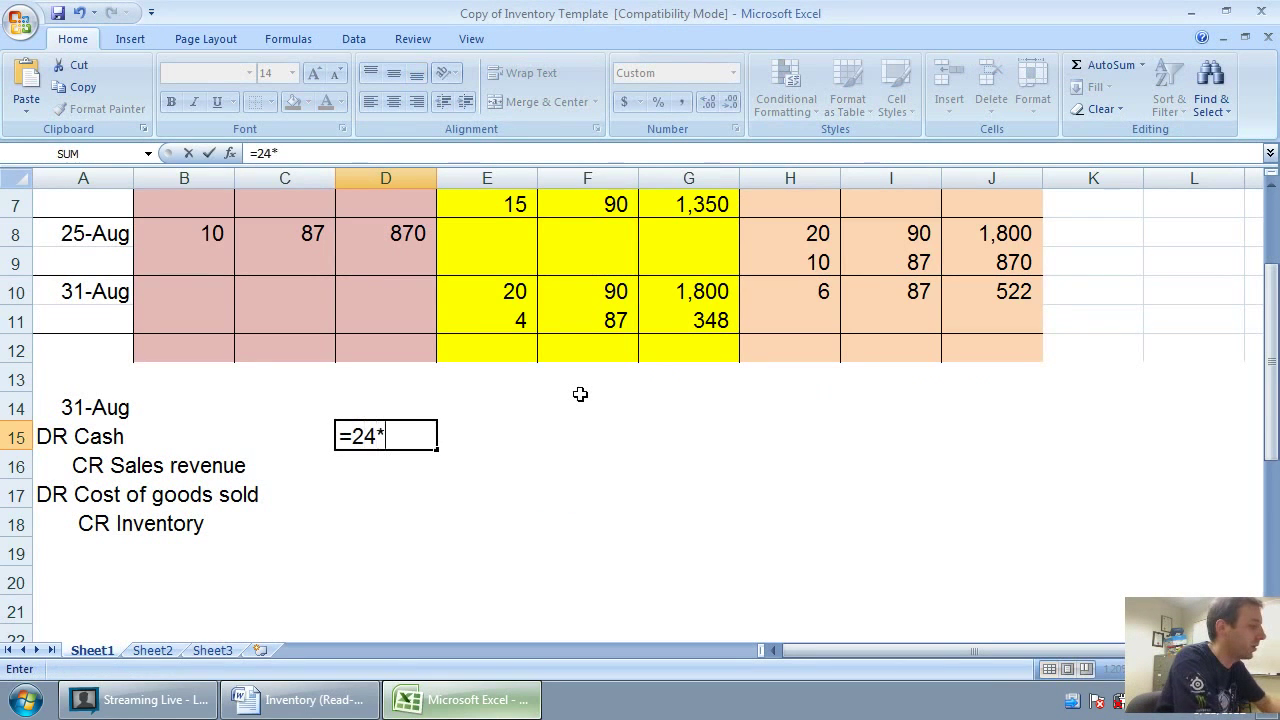
type("150")
key("Return")
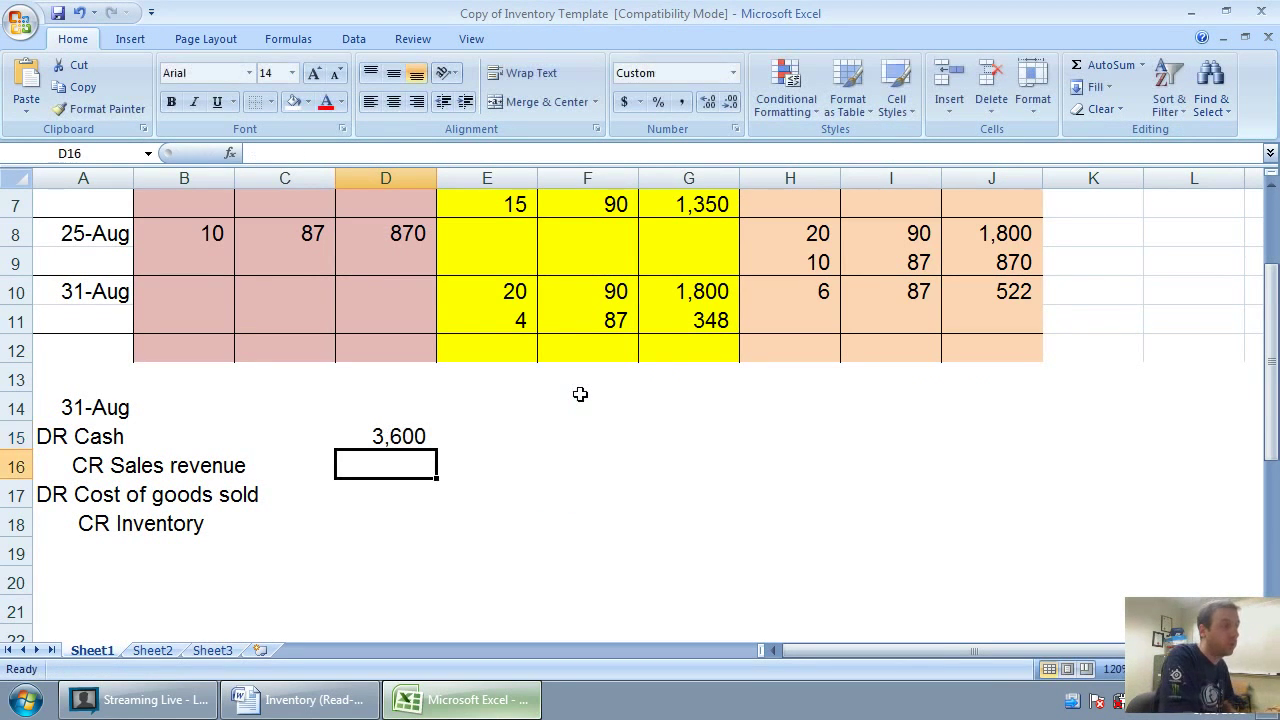
key("Right")
type("3600")
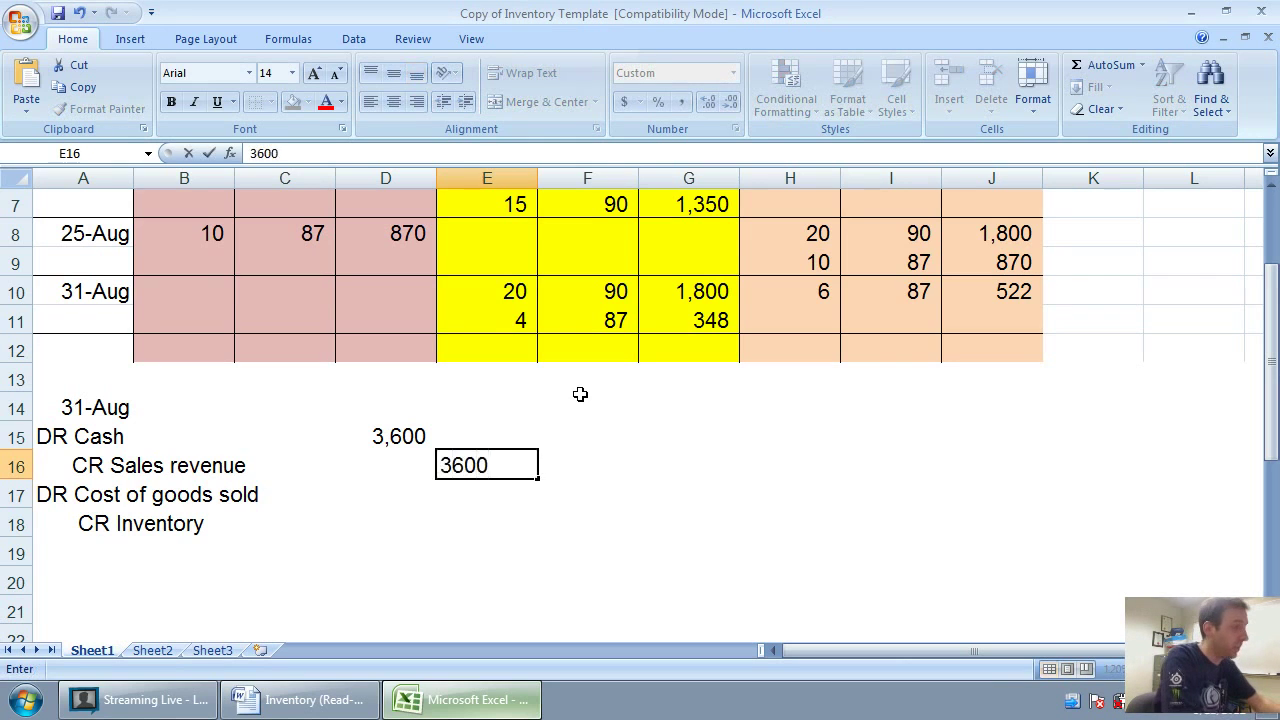
key("Return")
Check the summed cost of goods sold in G10:G11, then enter 2,148 for the COGS debit and Inventory credit.
key("Left")
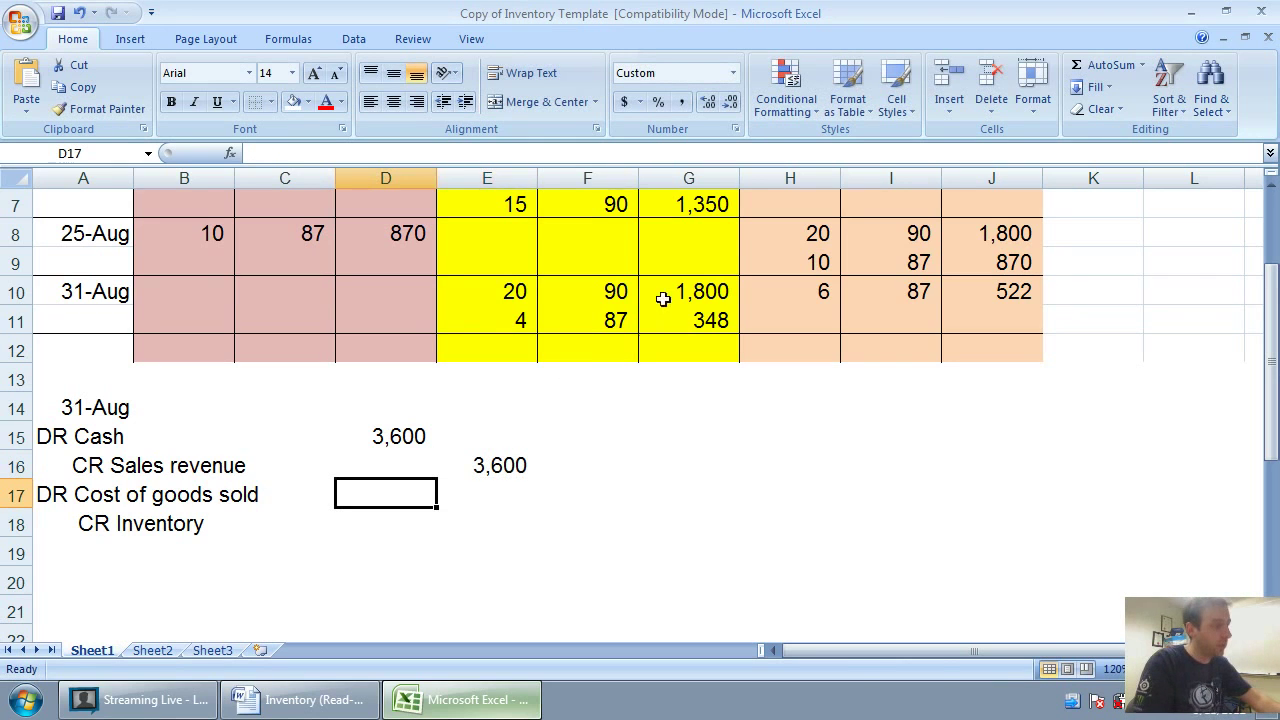
left_click_drag(663, 298, 705, 320)
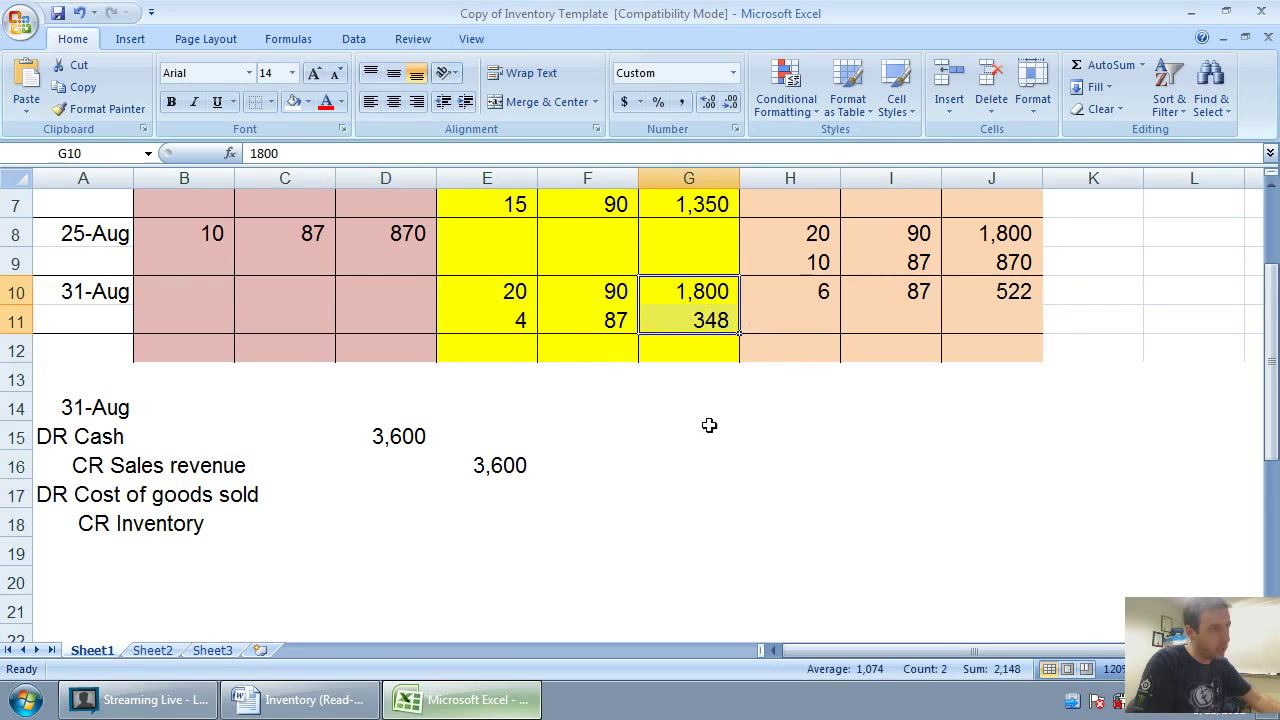
left_click(410, 497)
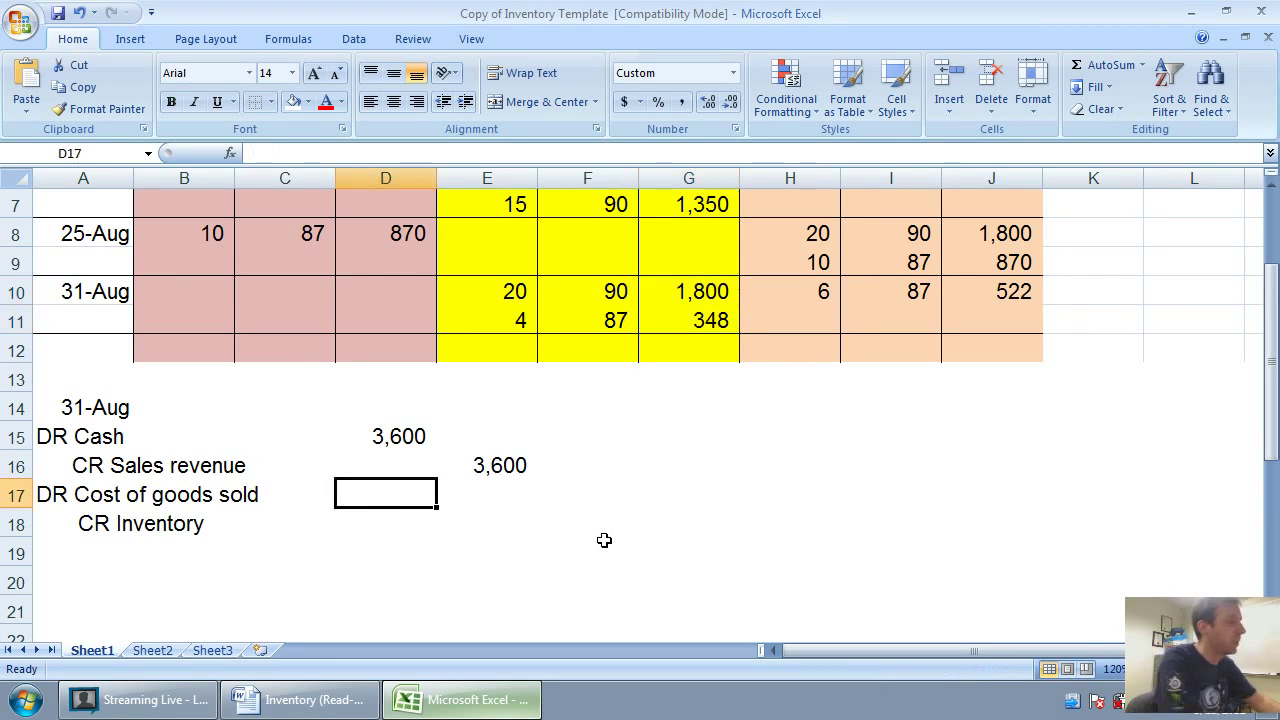
type("2148")
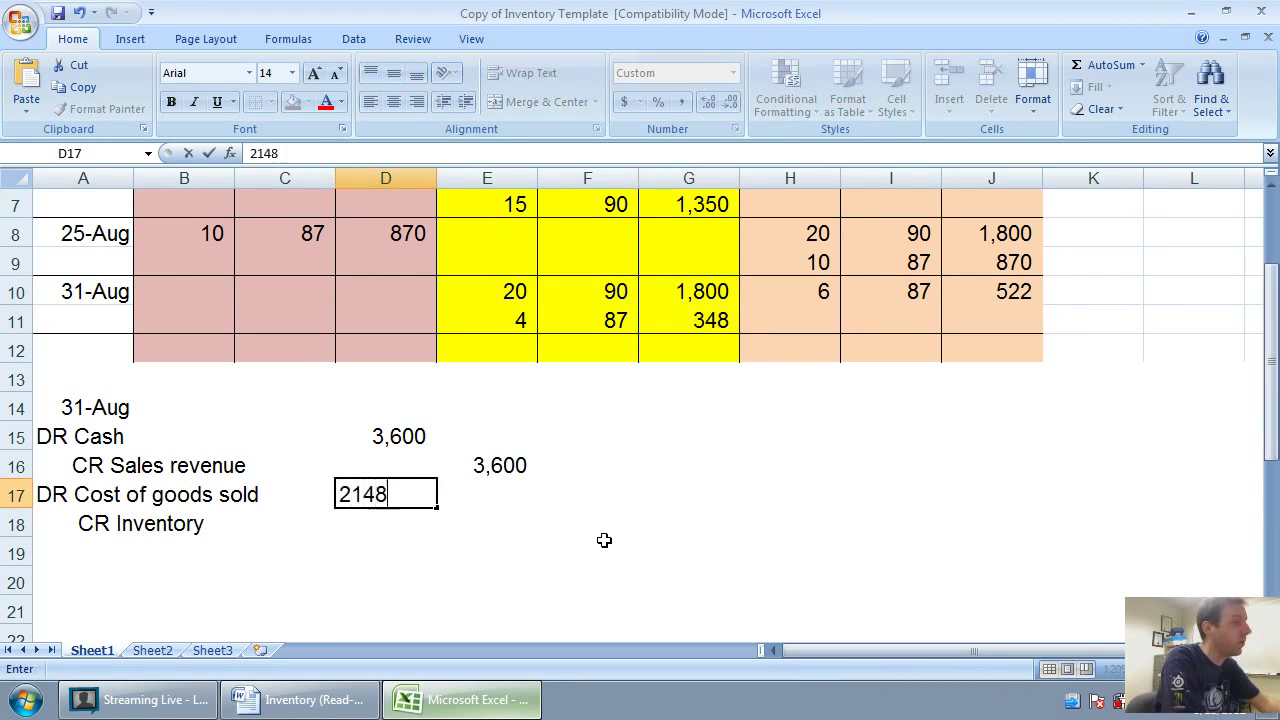
key("Tab")
key("Down")
type("2148")
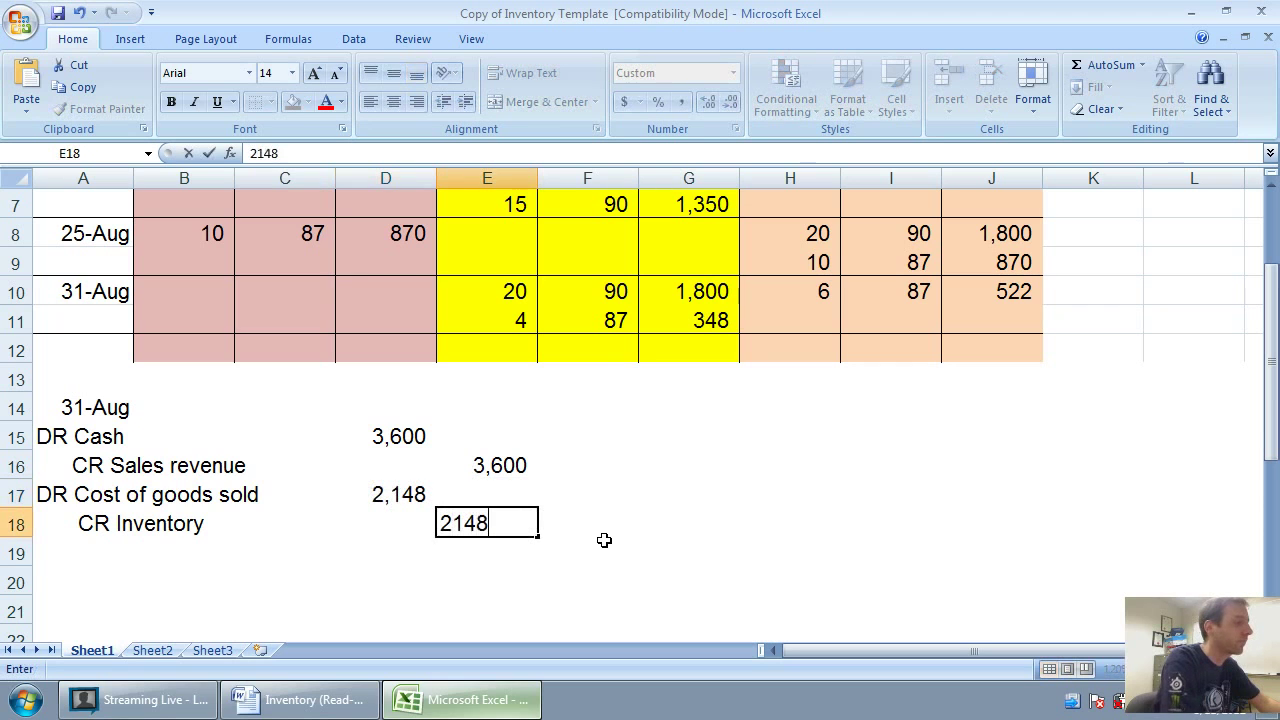
key("Return")
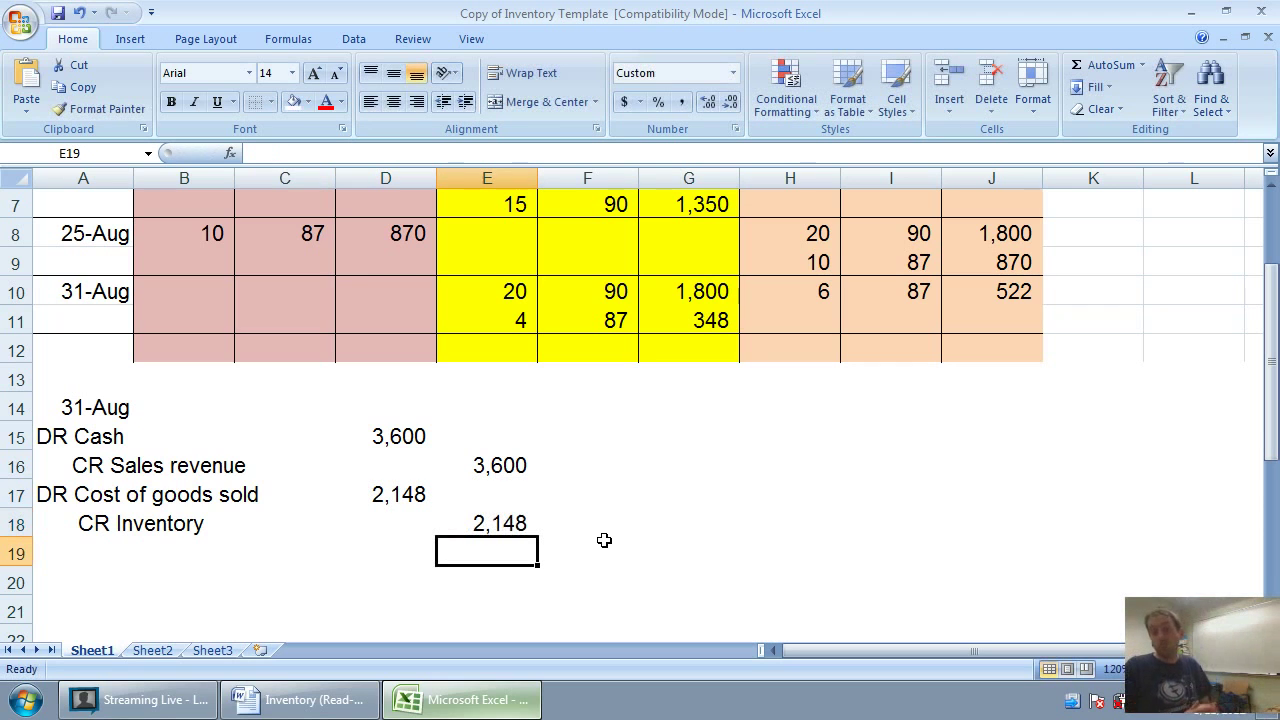